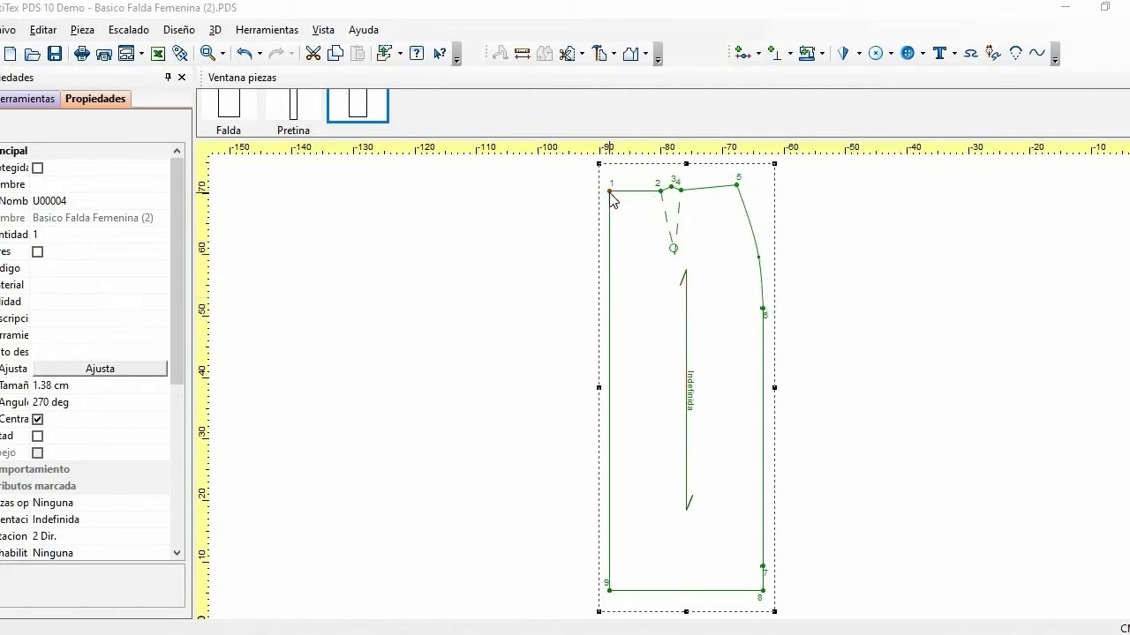
Display the Escalado toolbar and dock it beneath the main toolbars
{"action": "mouse_move", "coordinate": [613, 199]}
{"action": "mouse_move", "coordinate": [764, 311]}
{"action": "right_click", "coordinate": [695, 42]}
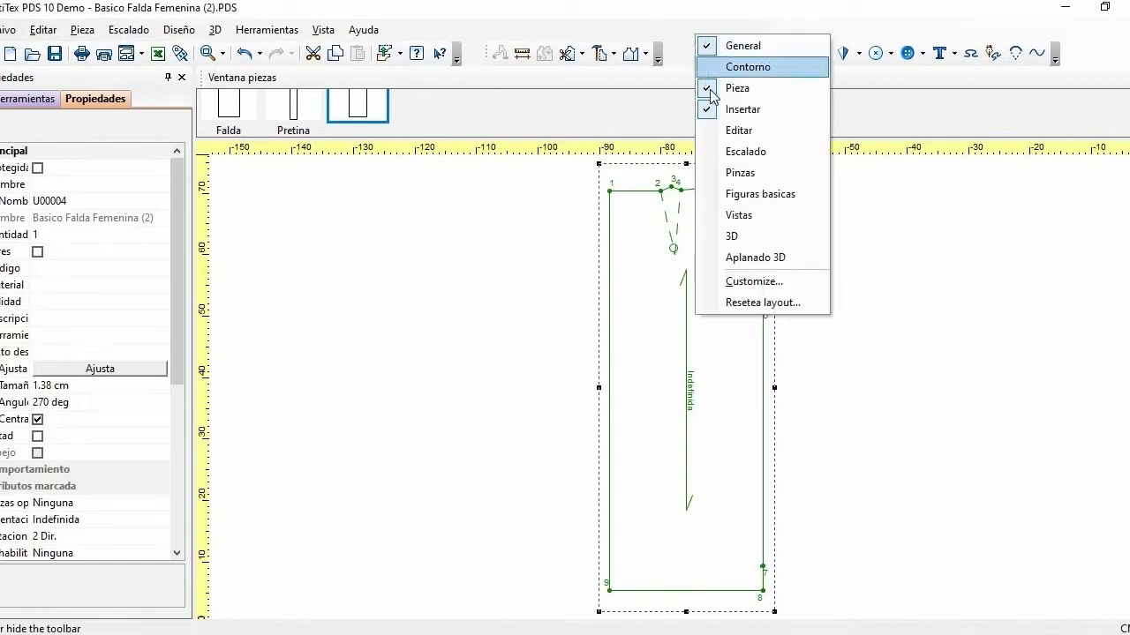
{"action": "left_click", "coordinate": [738, 153]}
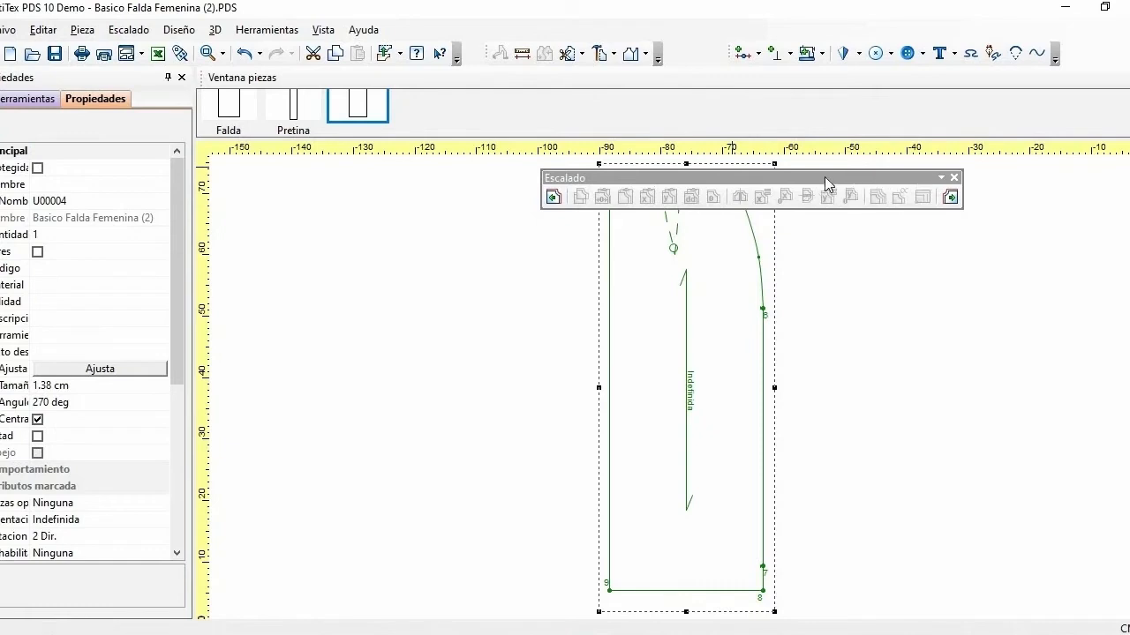
{"action": "left_click_drag", "start_coordinate": [824, 177], "coordinate": [824, 78]}
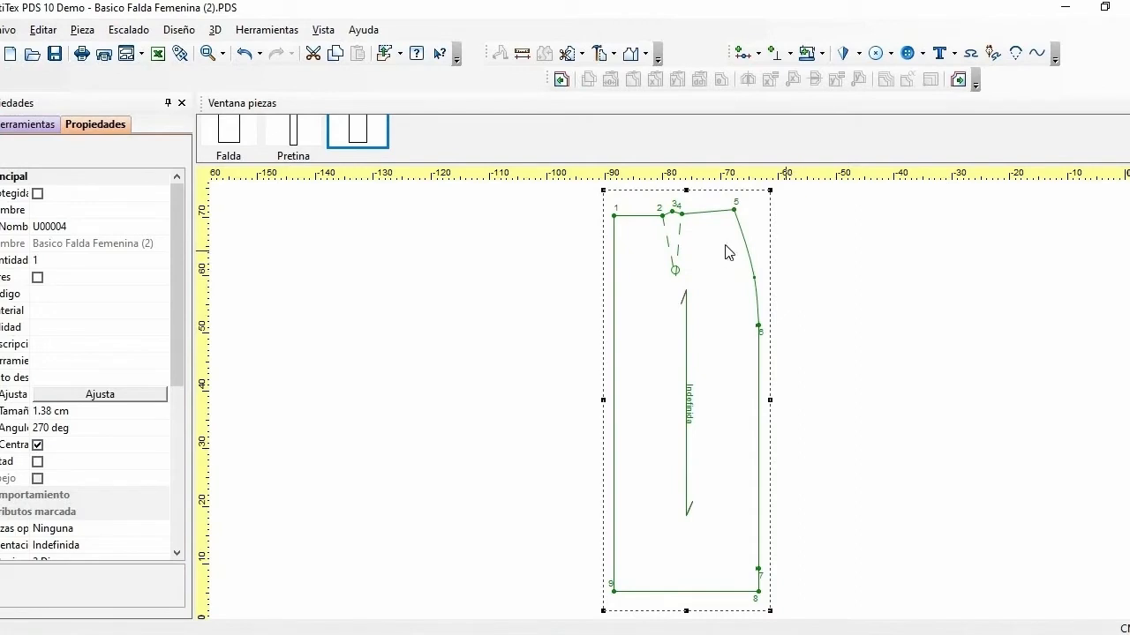
Open the size table (Tabla de Tallas) and rename the base size to 10
{"action": "left_click", "coordinate": [130, 34]}
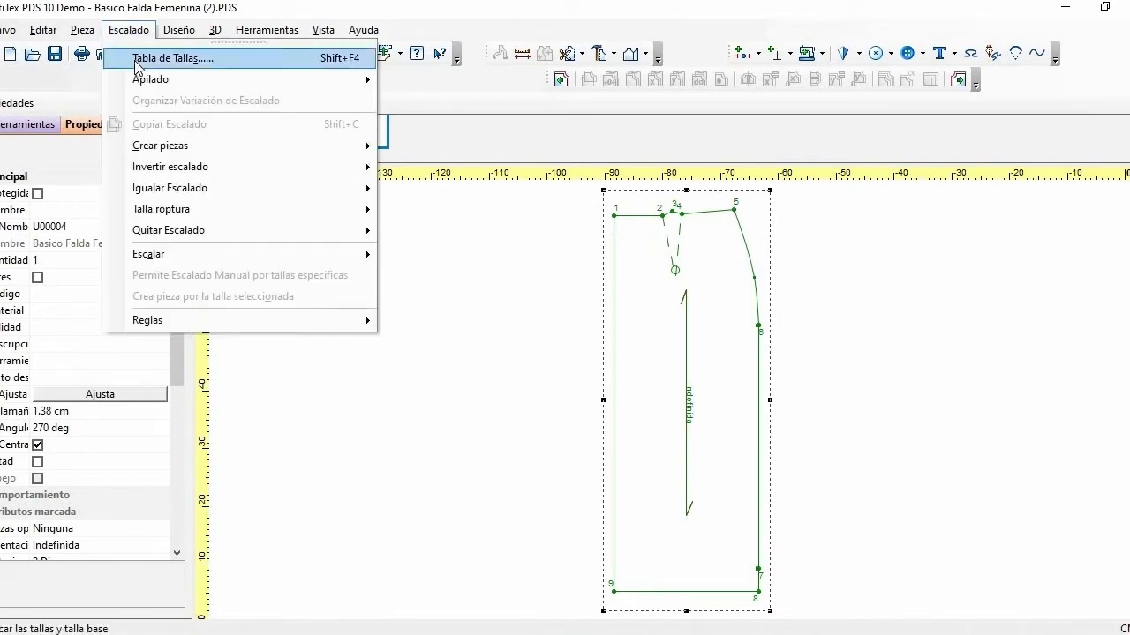
{"action": "left_click", "coordinate": [138, 62]}
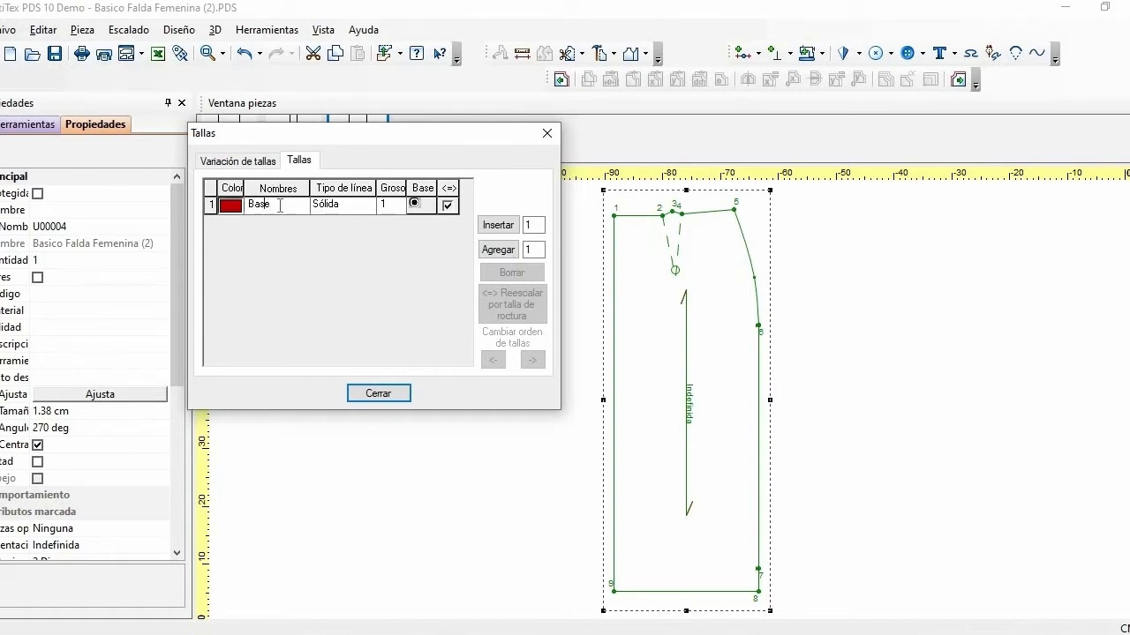
{"action": "left_click", "coordinate": [249, 205]}
{"action": "type", "text": "10"}
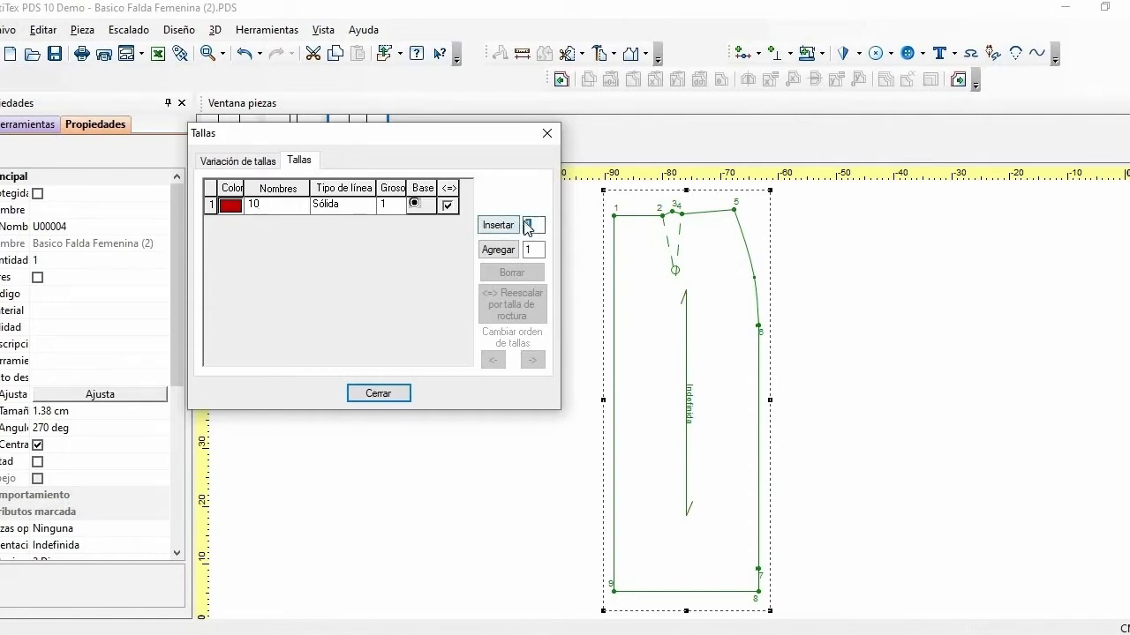
Insert two new sizes ahead of base size 10 in the size table
{"action": "double_click", "coordinate": [528, 225]}
{"action": "type", "text": "2"}
{"action": "left_click", "coordinate": [497, 230]}
{"action": "left_click", "coordinate": [497, 231]}
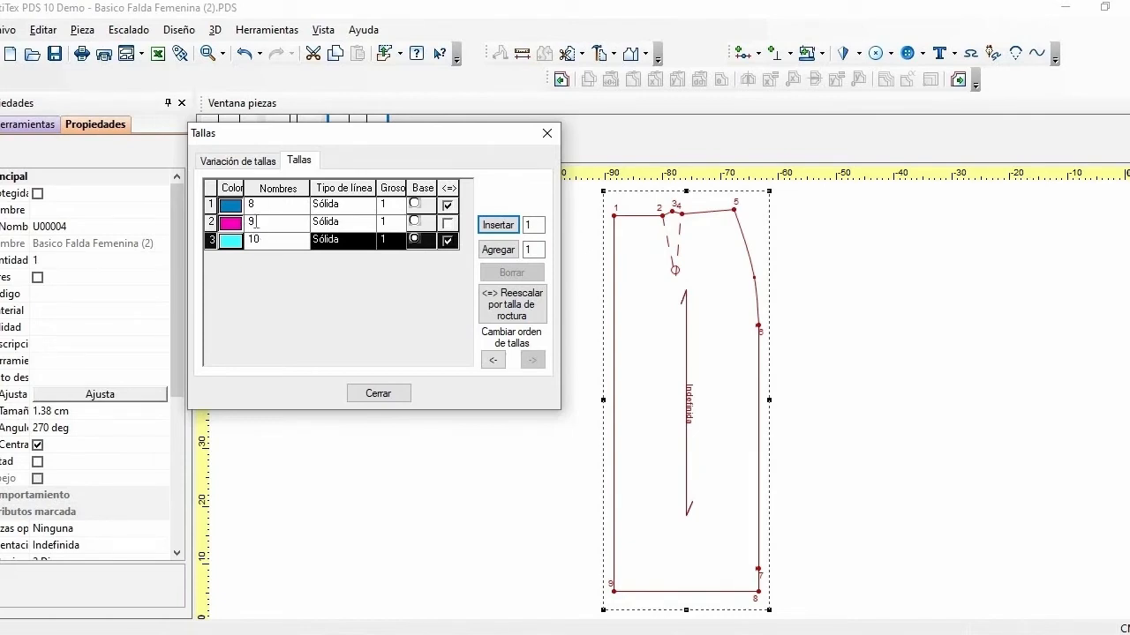
Rename the second size to 8 and the first size to 6
{"action": "left_click", "coordinate": [264, 222]}
{"action": "left_click_drag", "start_coordinate": [248, 223], "coordinate": [318, 237]}
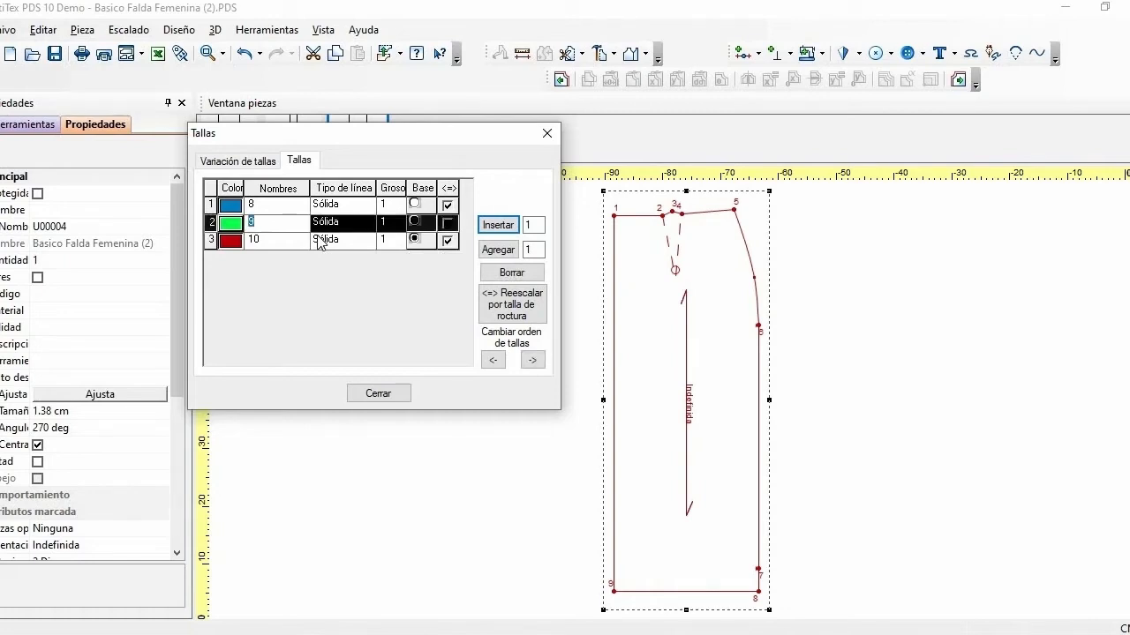
{"action": "type", "text": "8"}
{"action": "left_click", "coordinate": [268, 205]}
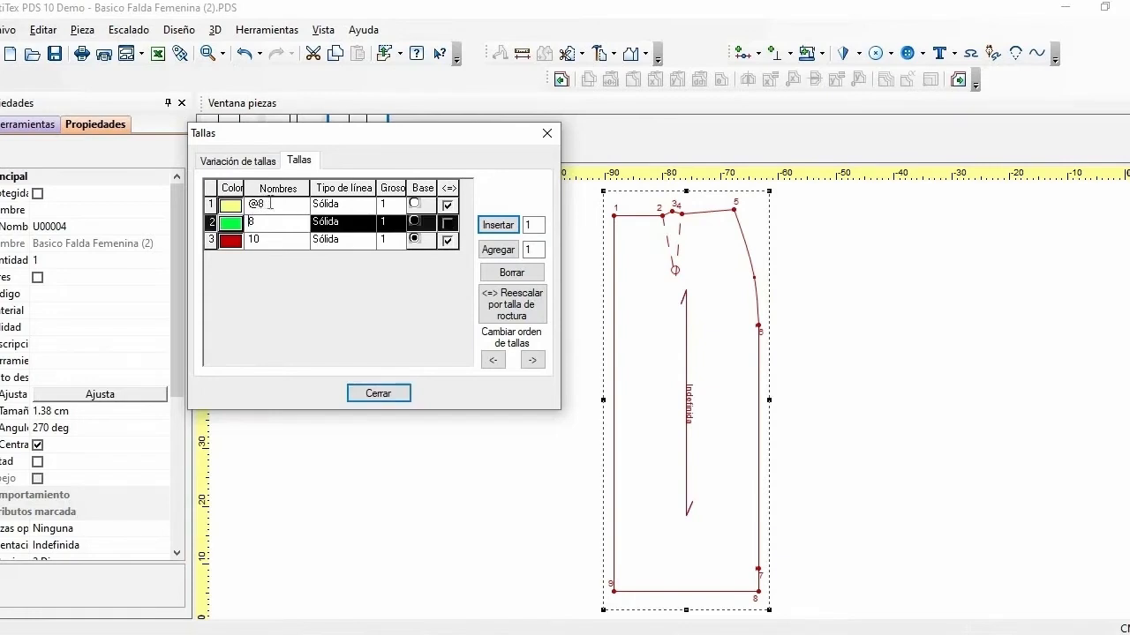
{"action": "left_click", "coordinate": [246, 208]}
{"action": "left_click", "coordinate": [245, 208]}
{"action": "type", "text": "6"}
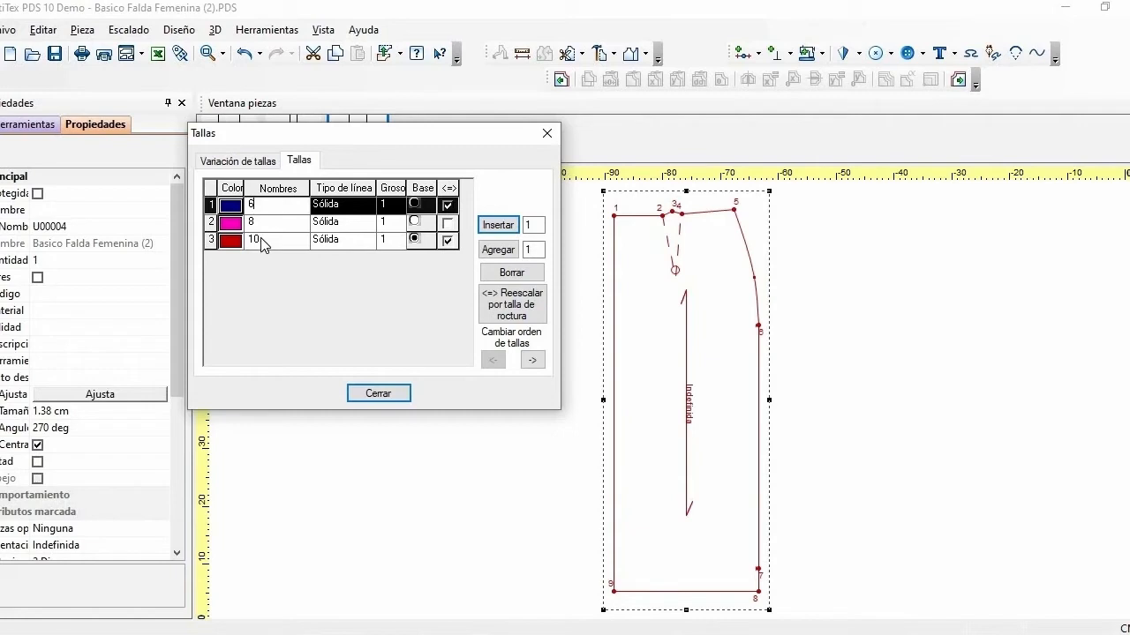
Add one size after base size 10 and name it 12
{"action": "left_click", "coordinate": [263, 240]}
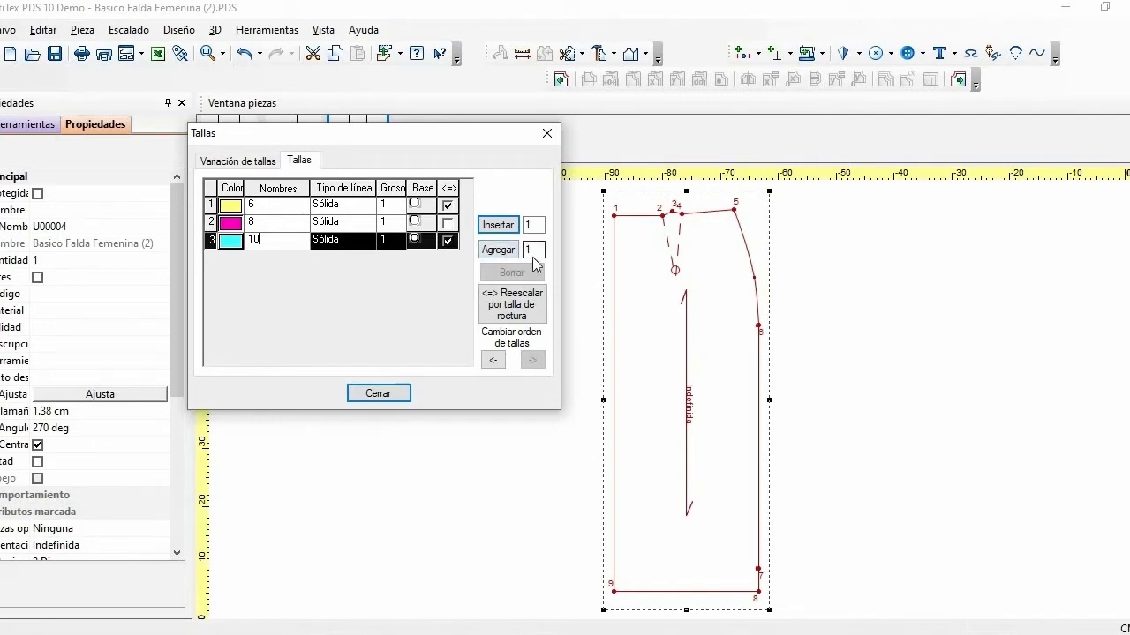
{"action": "left_click", "coordinate": [499, 250]}
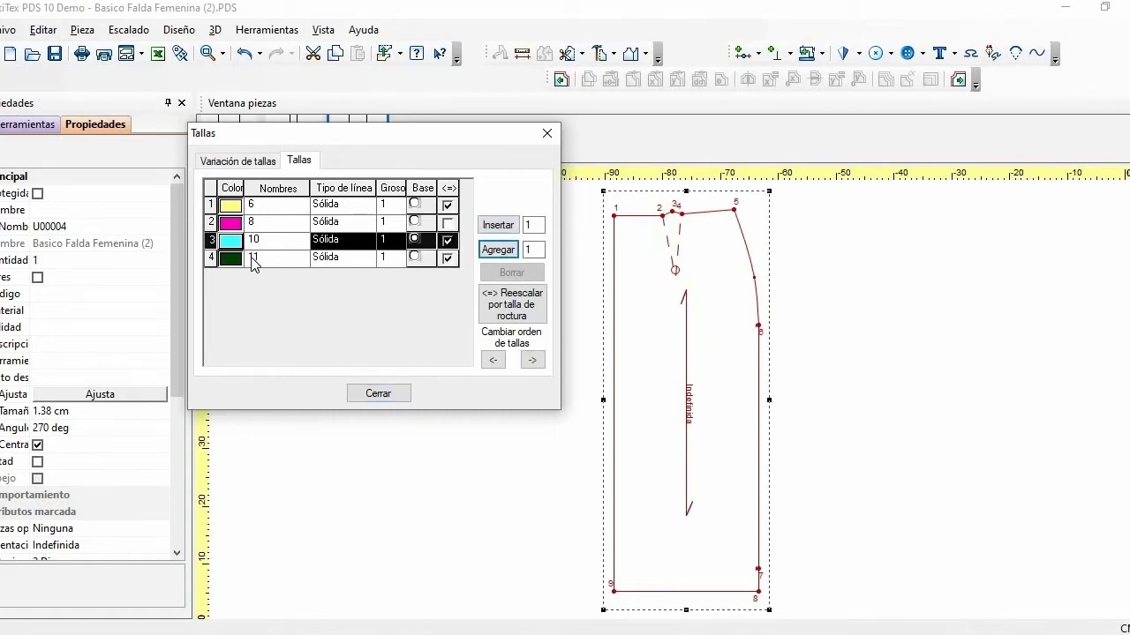
{"action": "left_click", "coordinate": [270, 258]}
{"action": "left_click", "coordinate": [272, 257]}
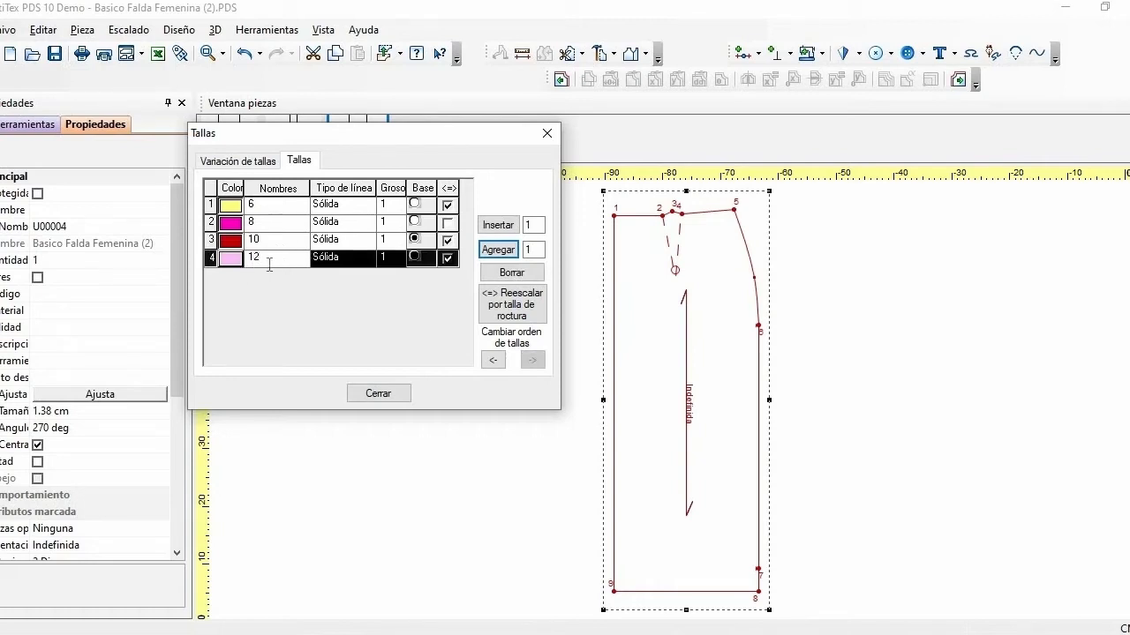
Add three more sizes after size 12 and name them 14, 16 and 18
{"action": "left_click", "coordinate": [537, 250]}
{"action": "type", "text": "3"}
{"action": "left_click", "coordinate": [508, 253]}
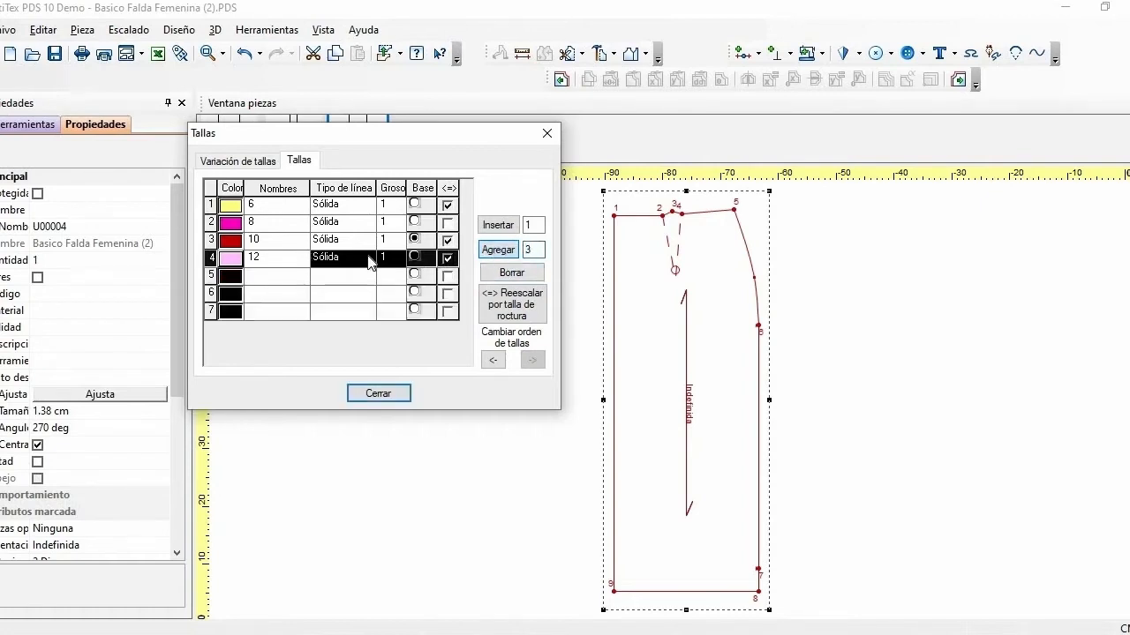
{"action": "left_click", "coordinate": [260, 277]}
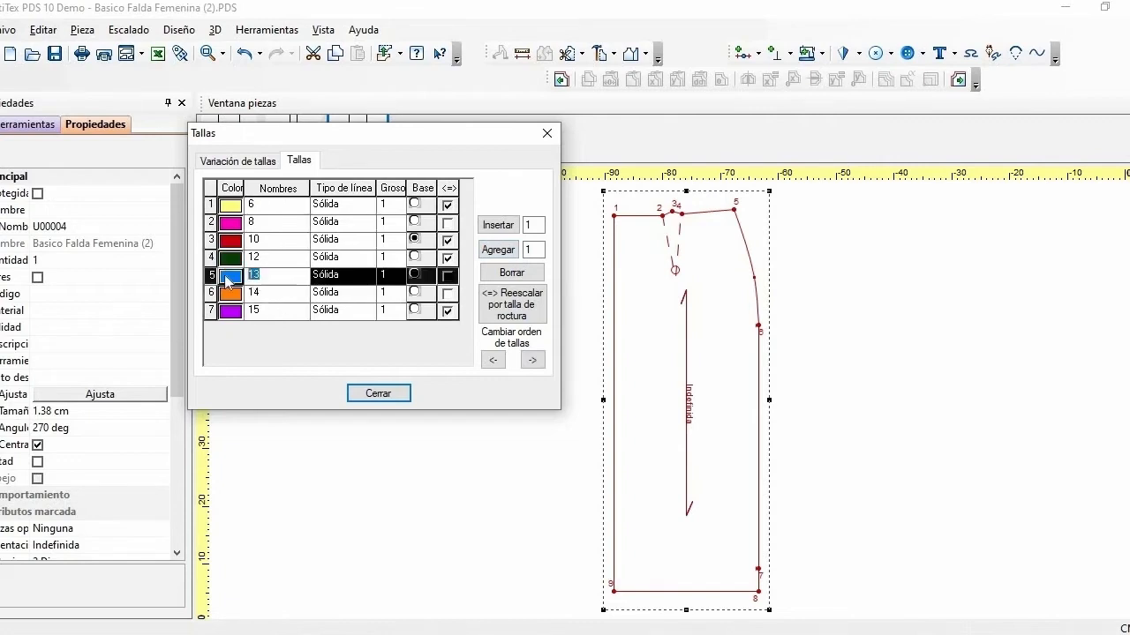
{"action": "type", "text": "14"}
{"action": "left_click", "coordinate": [271, 294]}
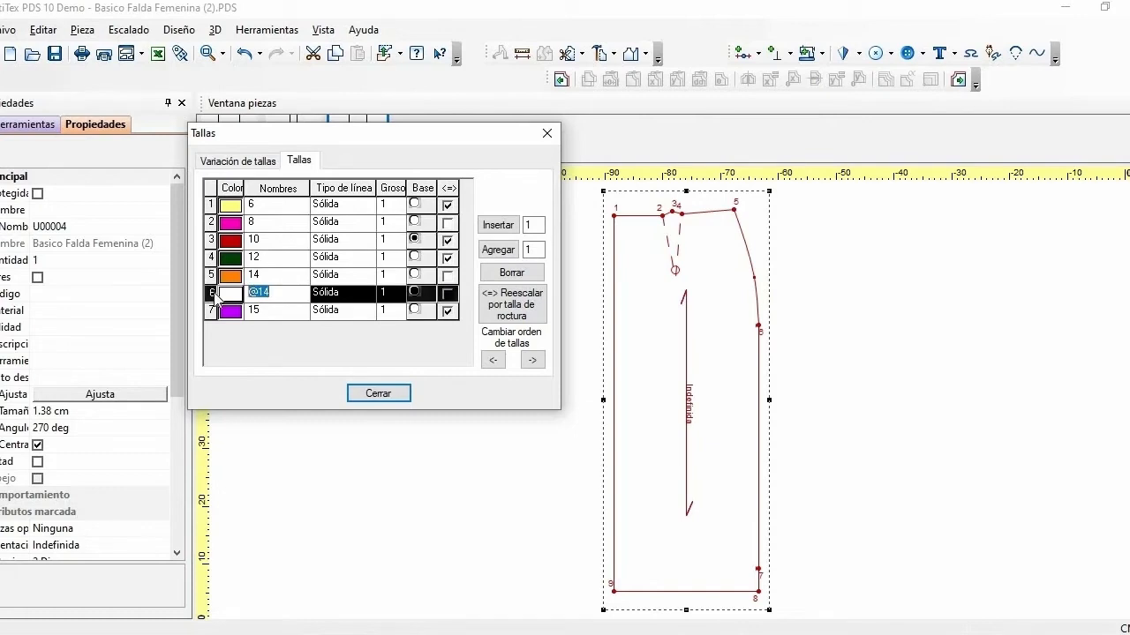
{"action": "type", "text": "16"}
{"action": "left_click", "coordinate": [260, 311]}
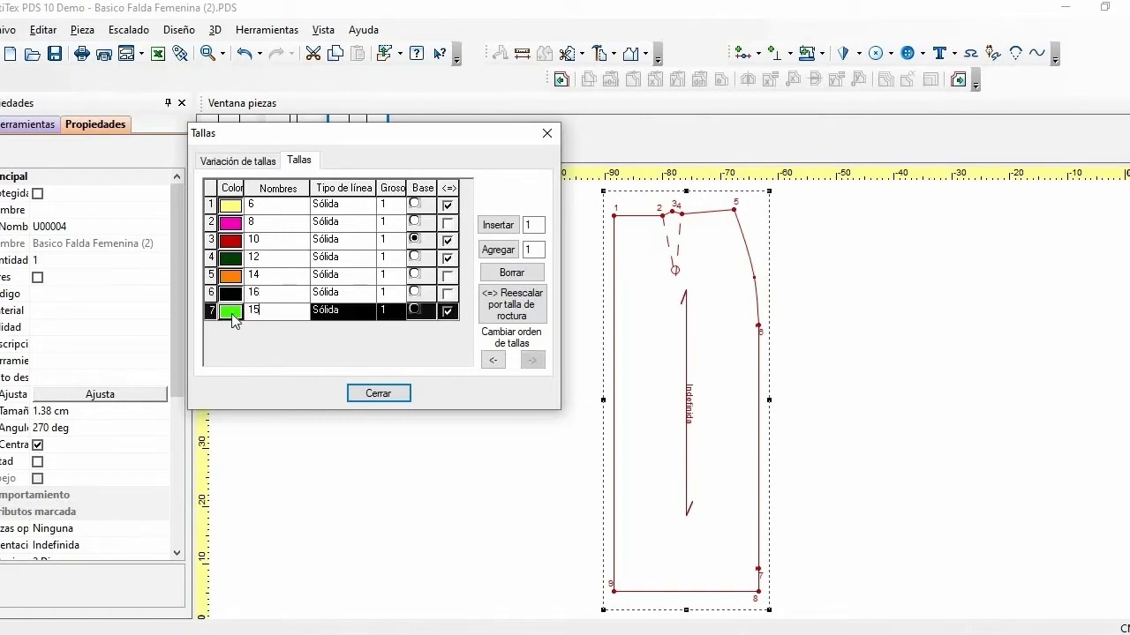
{"action": "key", "text": "BackSpace"}
{"action": "type", "text": "8"}
Change the colour of size 12 to blue and size 6 to cyan, and close the size table
{"action": "left_click", "coordinate": [232, 260]}
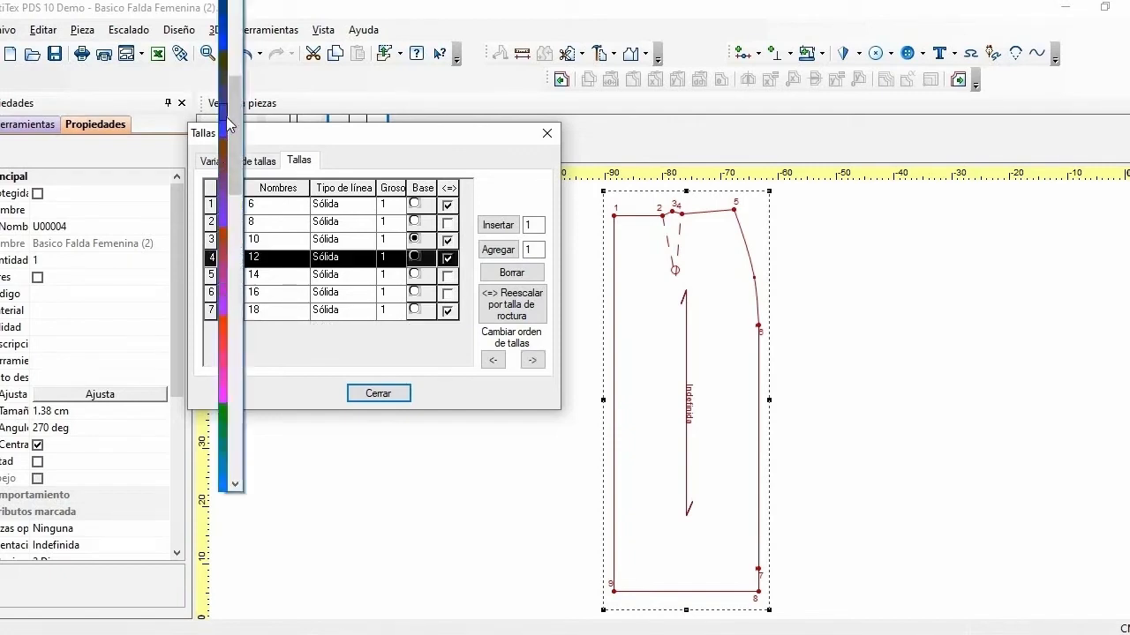
{"action": "left_click", "coordinate": [269, 202]}
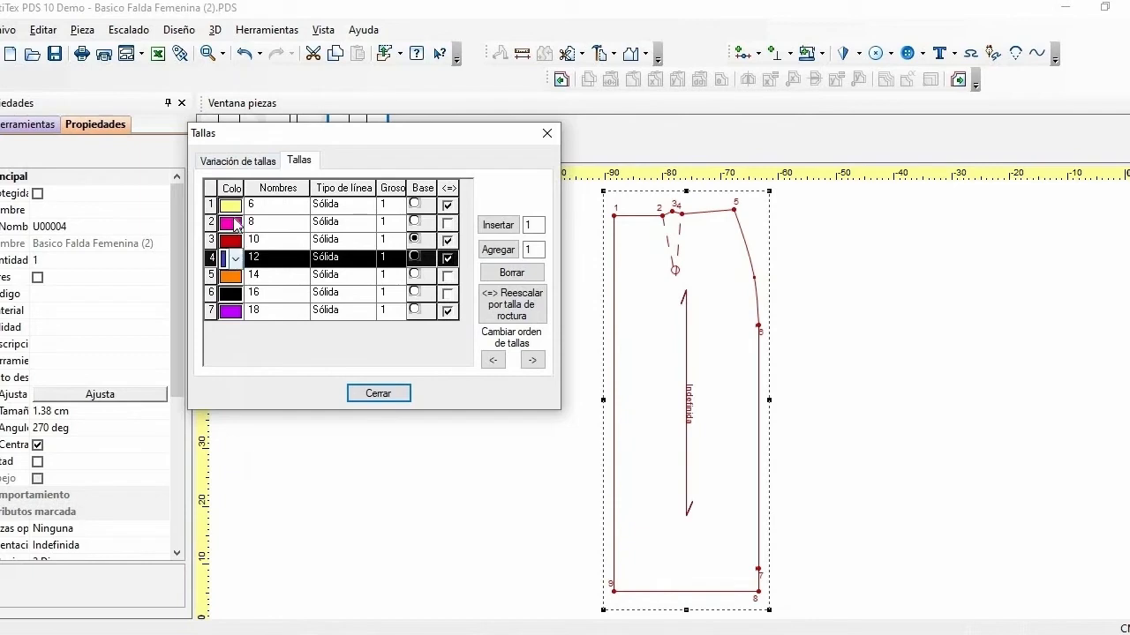
{"action": "left_click", "coordinate": [235, 207]}
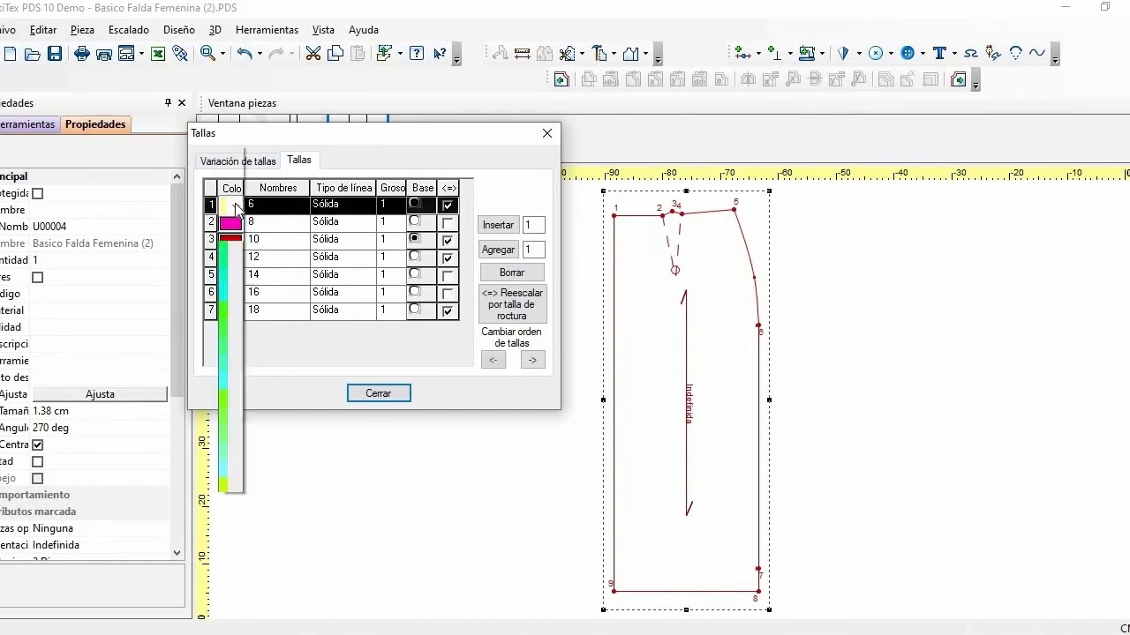
{"action": "left_click", "coordinate": [227, 204]}
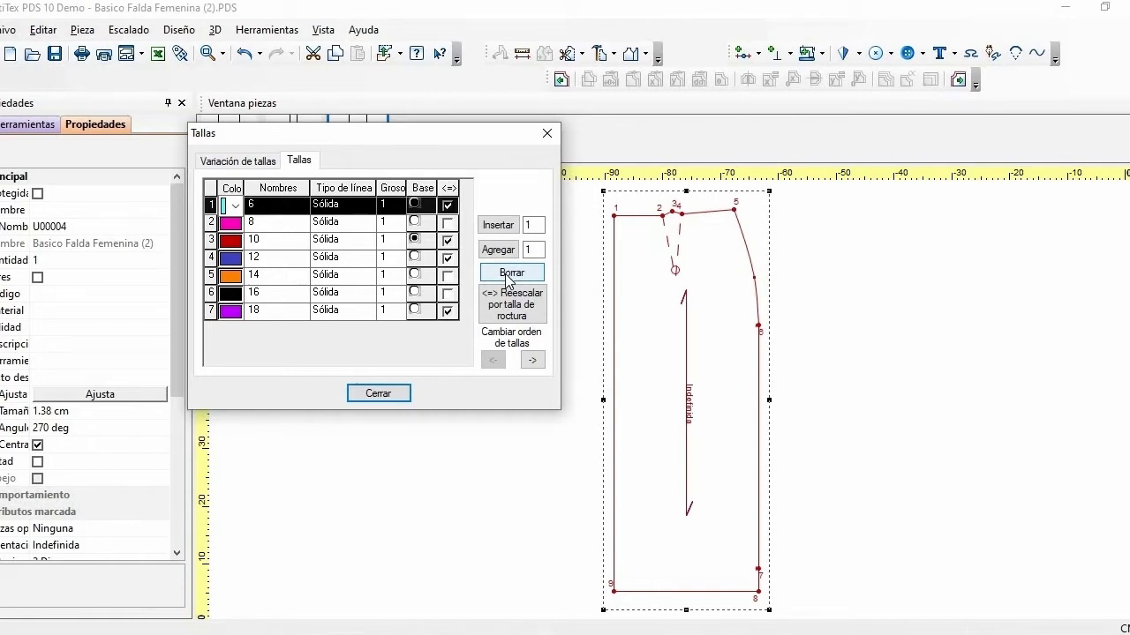
{"action": "left_click", "coordinate": [378, 395]}
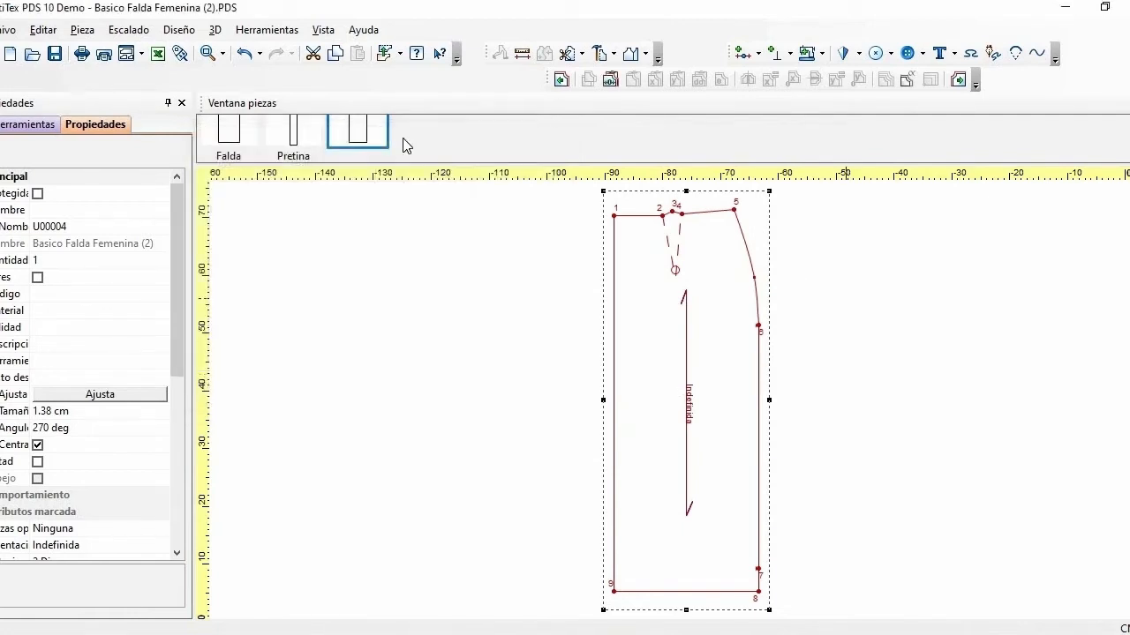
Show the grading table (Tabla de Escalado) and widen its pane until the size-break checkbox column is fully visible
{"action": "left_click", "coordinate": [332, 32]}
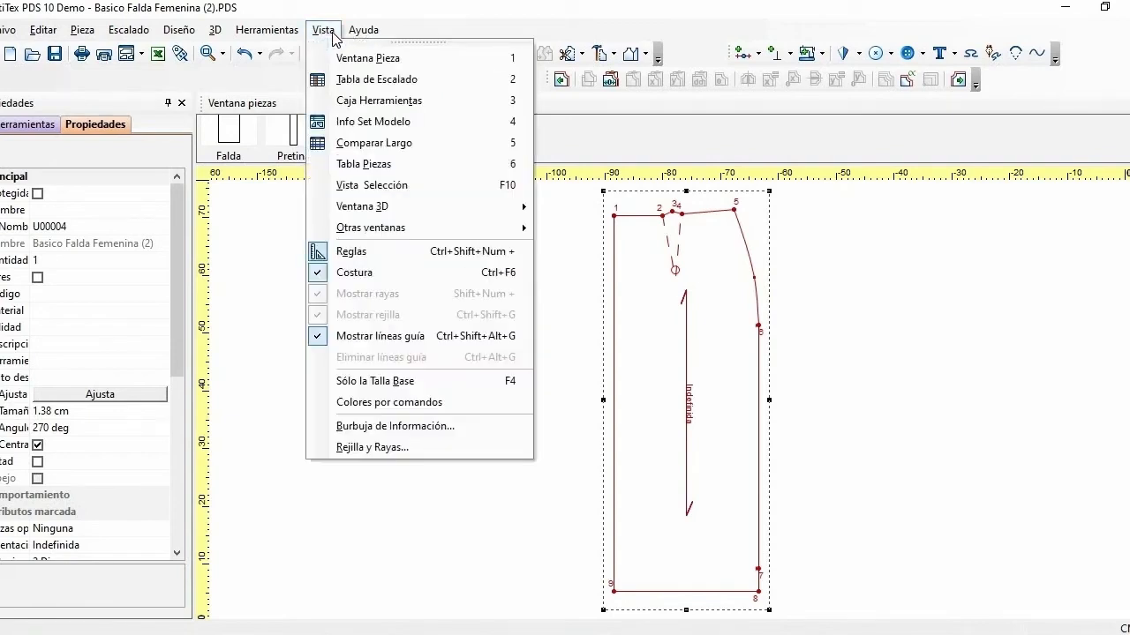
{"action": "left_click", "coordinate": [332, 80]}
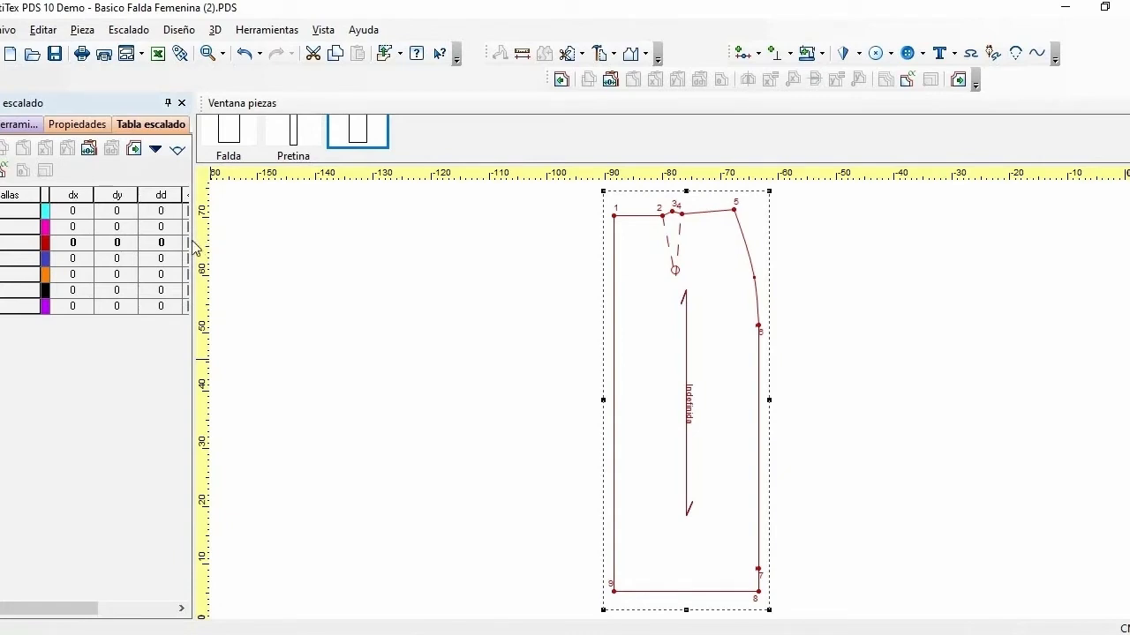
{"action": "left_click_drag", "start_coordinate": [193, 240], "coordinate": [207, 239]}
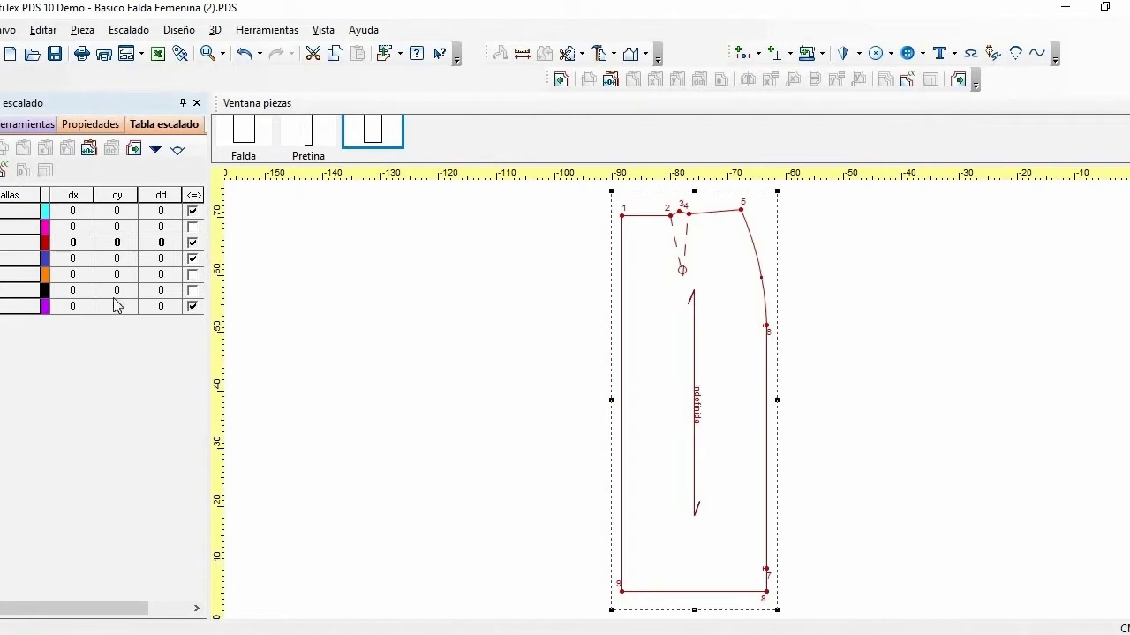
Set the dy grading value of size 12 to 0.25 at point 1, the waist corner of the skirt piece
{"action": "left_click", "coordinate": [623, 218]}
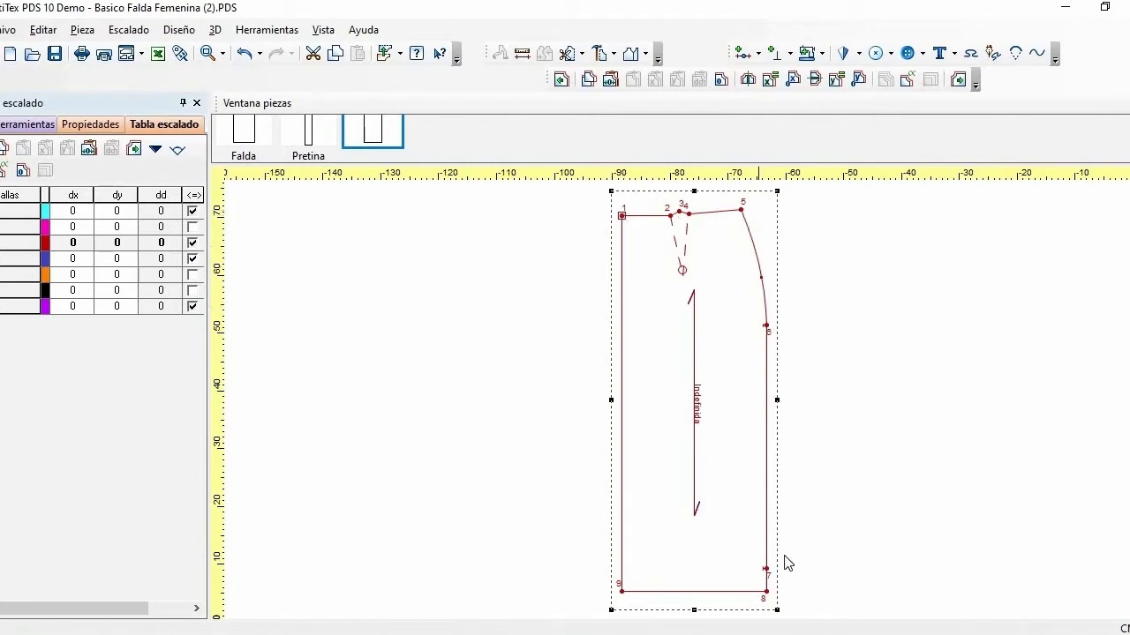
{"action": "mouse_move", "coordinate": [765, 569]}
{"action": "mouse_move", "coordinate": [626, 226]}
{"action": "left_click", "coordinate": [123, 260]}
{"action": "type", "text": ".25"}
{"action": "key", "text": "Return"}
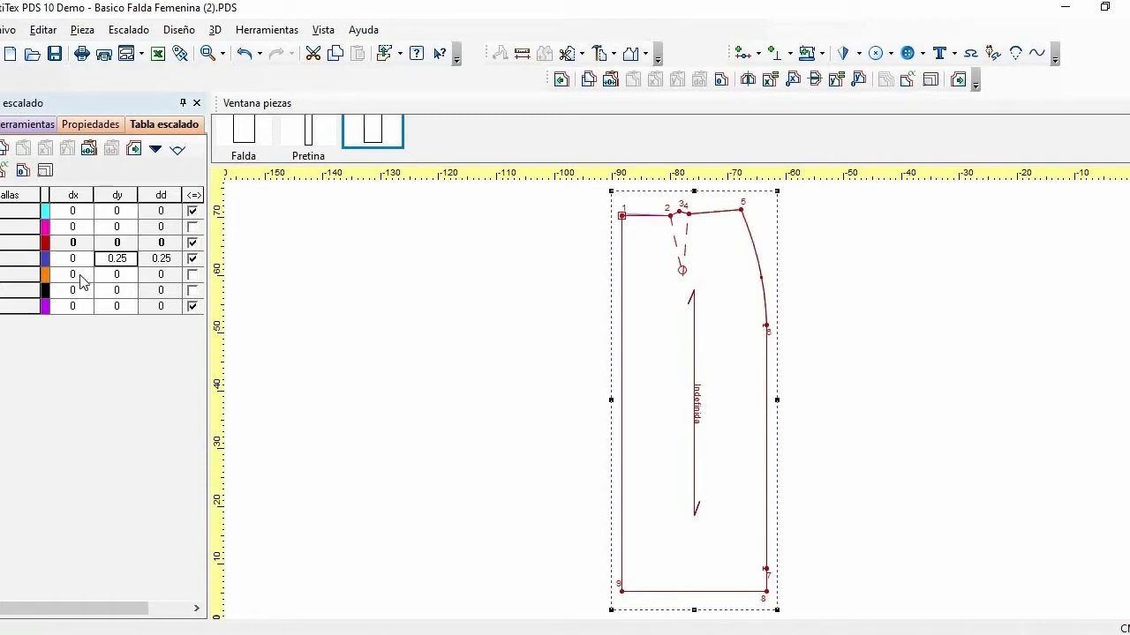
Apply the 0.25 Y grading value of point 1 to all sizes
{"action": "left_click", "coordinate": [222, 53]}
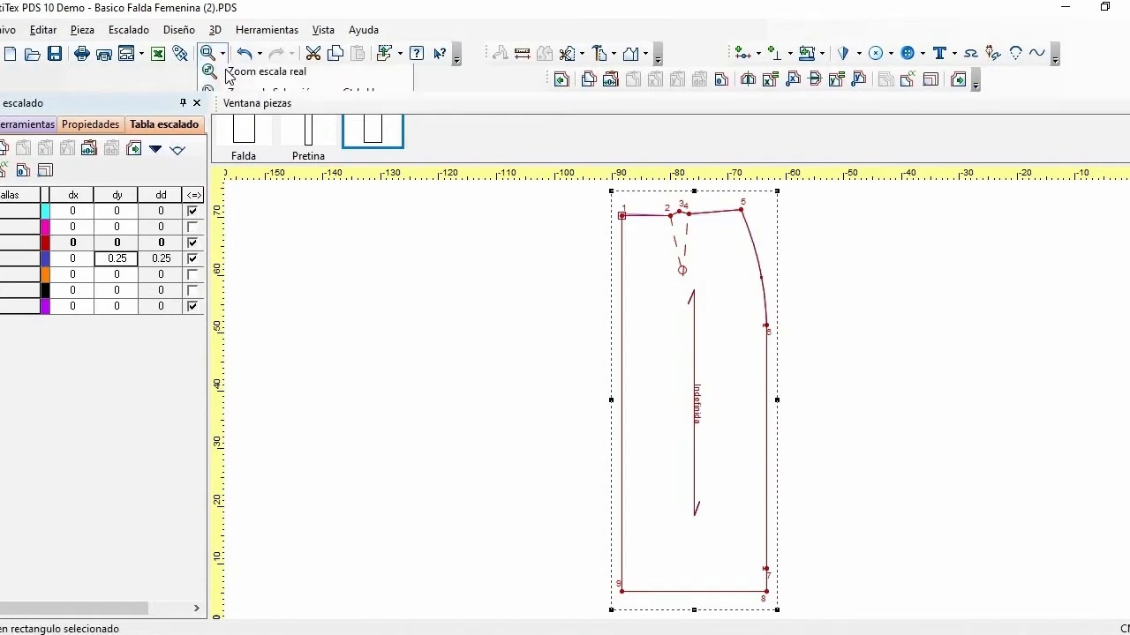
{"action": "left_click", "coordinate": [223, 83]}
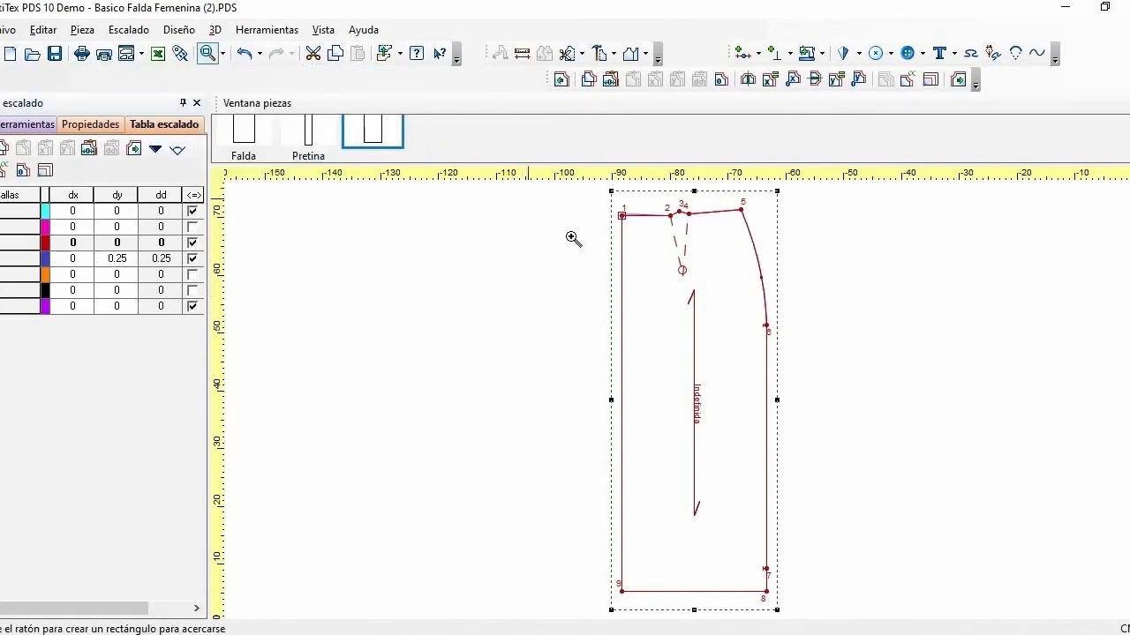
{"action": "left_click_drag", "start_coordinate": [530, 202], "coordinate": [795, 347]}
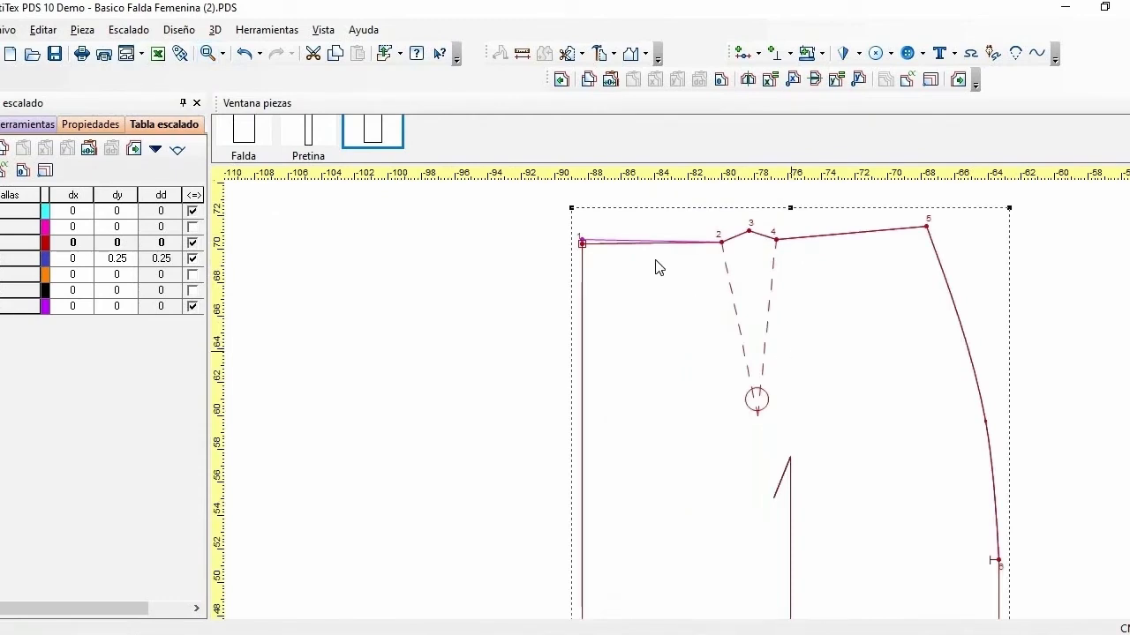
{"action": "left_click", "coordinate": [581, 242]}
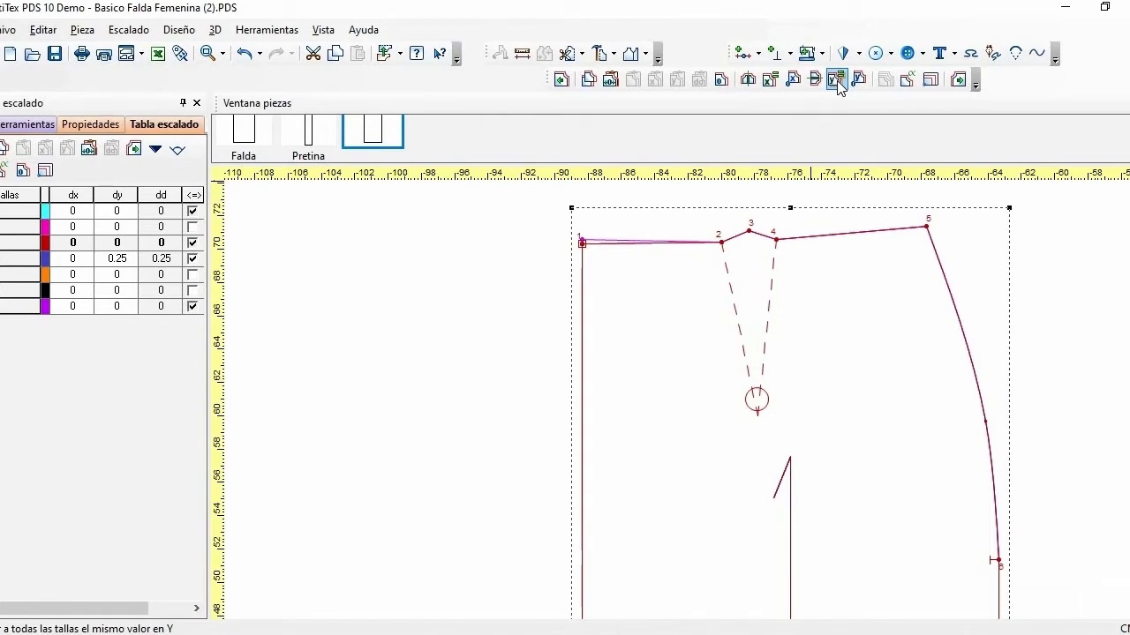
{"action": "left_click", "coordinate": [835, 79]}
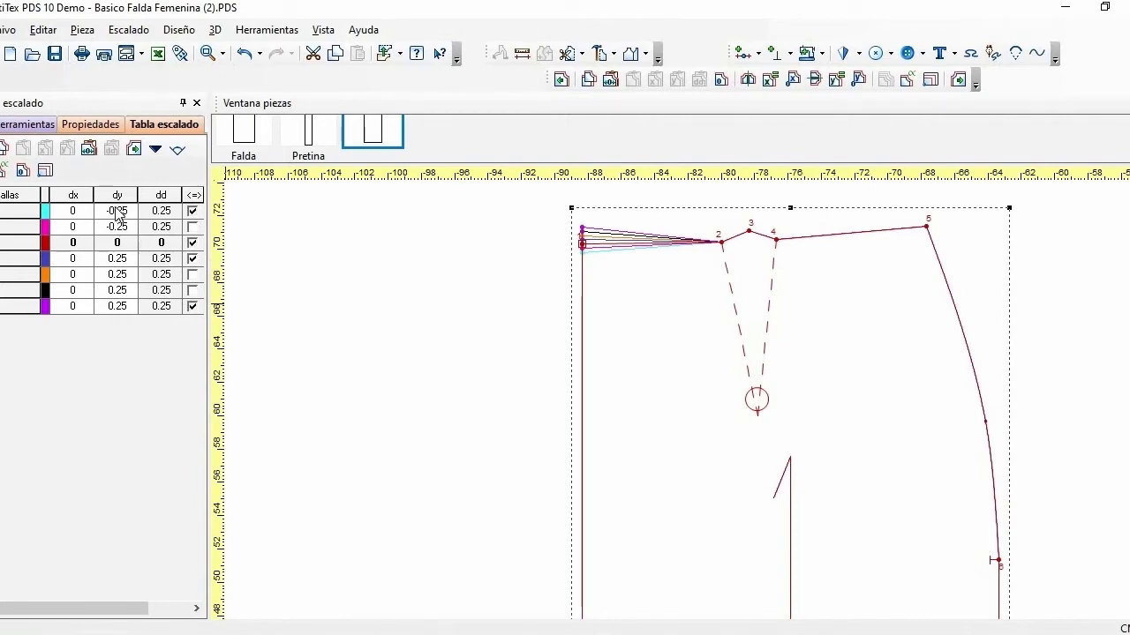
Set the dy grading value of size 16 at point 1 to 0.38
{"action": "double_click", "coordinate": [126, 298]}
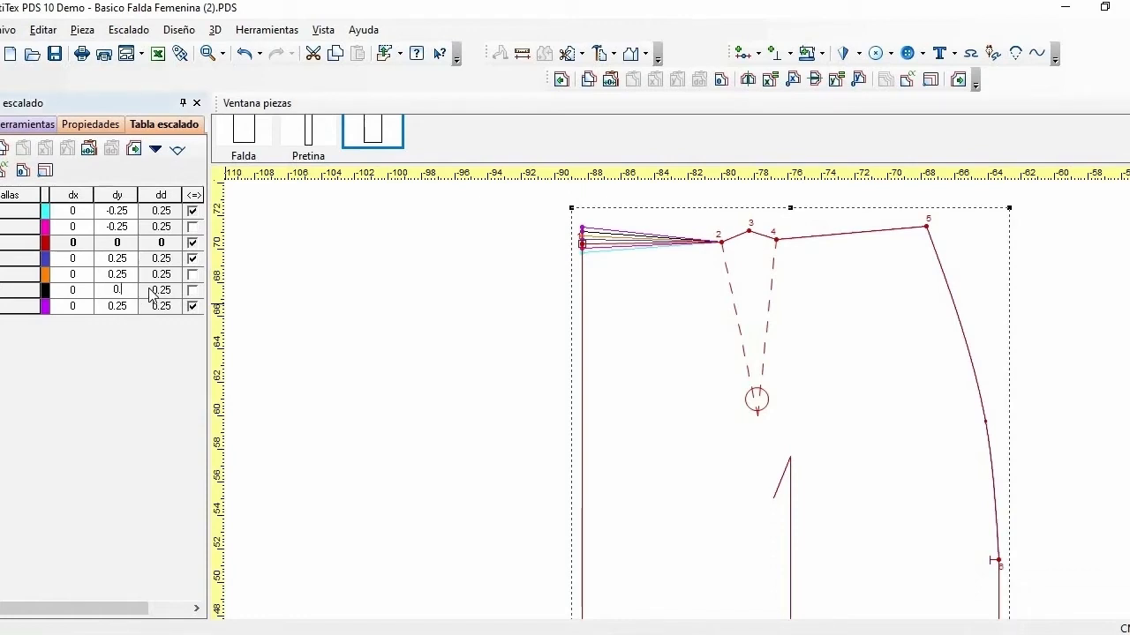
{"action": "type", "text": "5"}
{"action": "key", "text": "Return"}
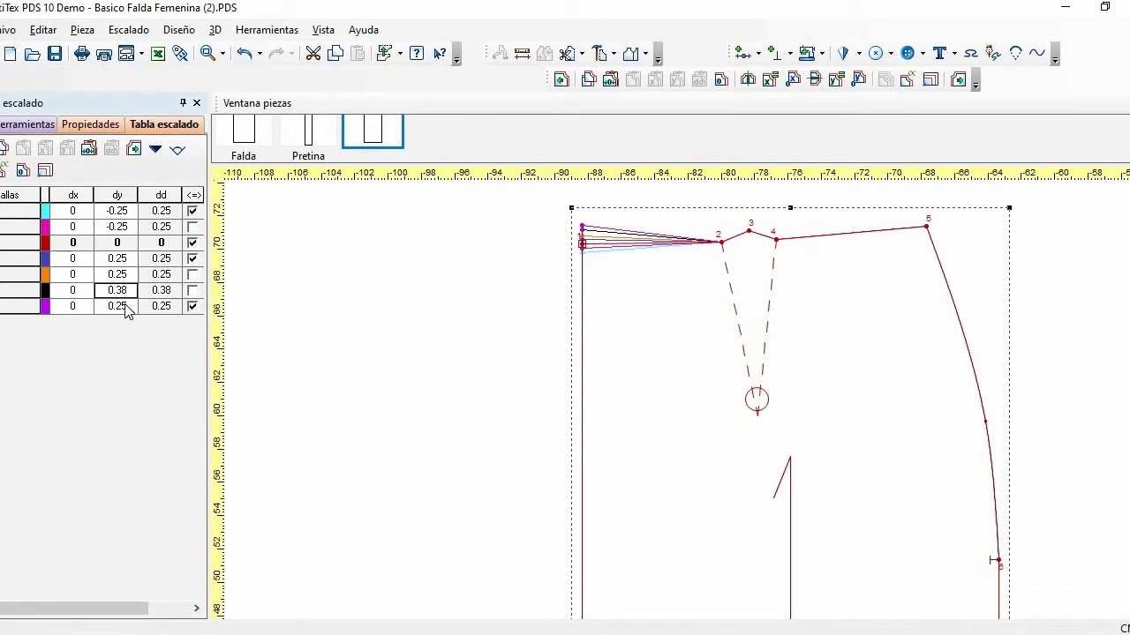
Set the dy grading value of size 18 at point 1 to 0.38
{"action": "double_click", "coordinate": [132, 307]}
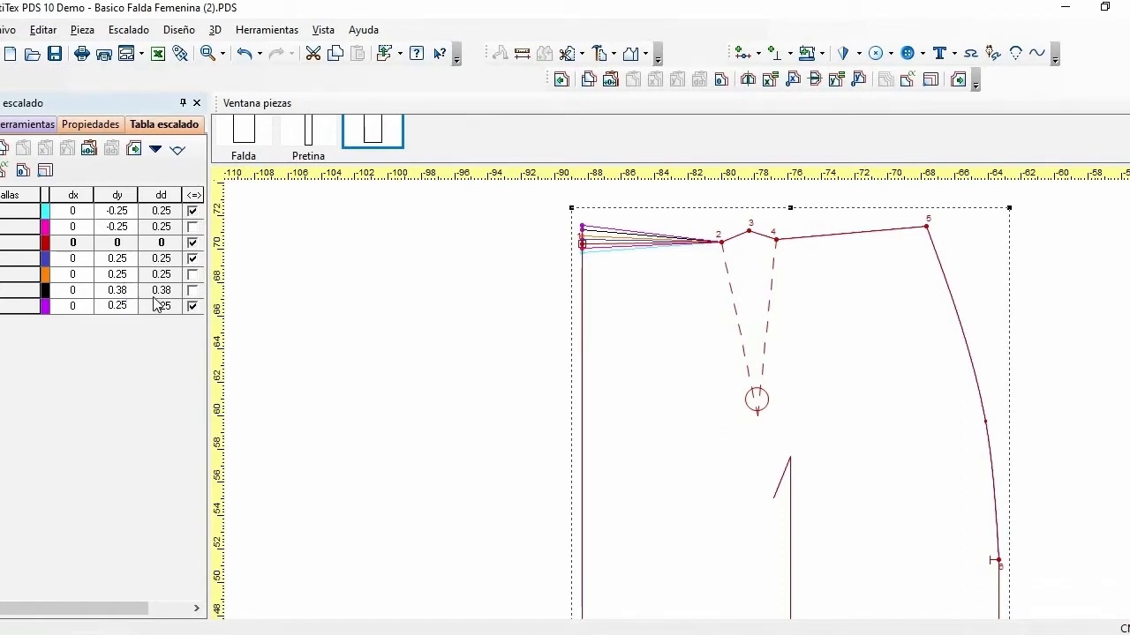
{"action": "key", "text": "BackSpace"}
{"action": "key", "text": "BackSpace"}
{"action": "key", "text": "BackSpace"}
{"action": "type", "text": ".375"}
{"action": "key", "text": "Return"}
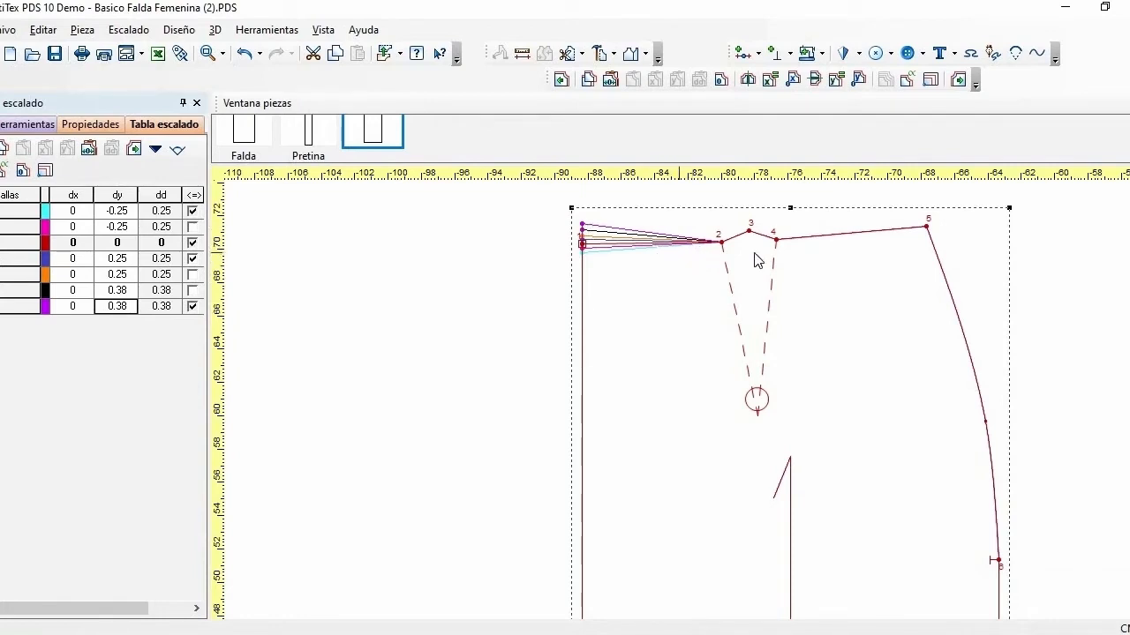
Copy the grading of point 1 and paste it in full onto point 2, the first leg of the waist dart
{"action": "left_click", "coordinate": [959, 78]}
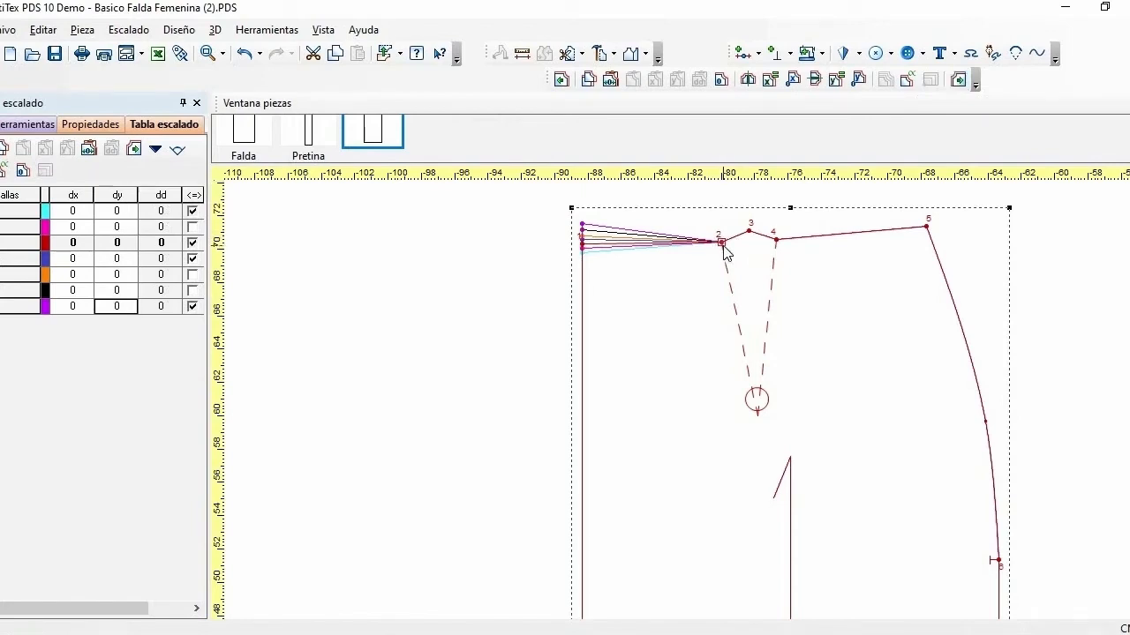
{"action": "mouse_move", "coordinate": [725, 251]}
{"action": "mouse_move", "coordinate": [583, 248]}
{"action": "left_click", "coordinate": [721, 240]}
{"action": "left_click", "coordinate": [560, 80]}
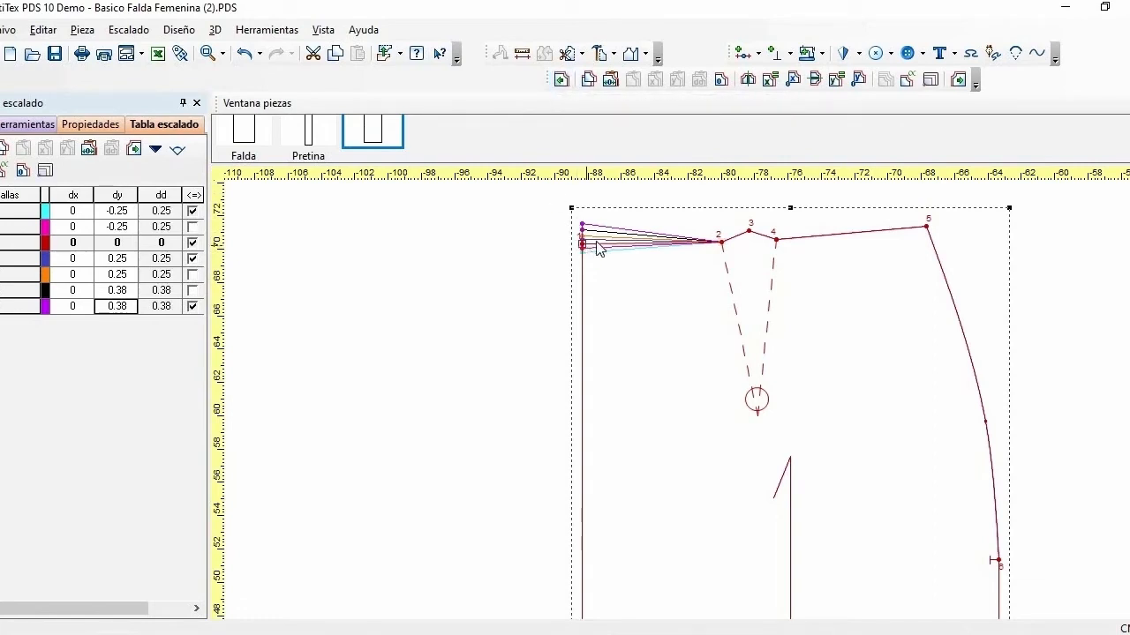
{"action": "left_click", "coordinate": [588, 81]}
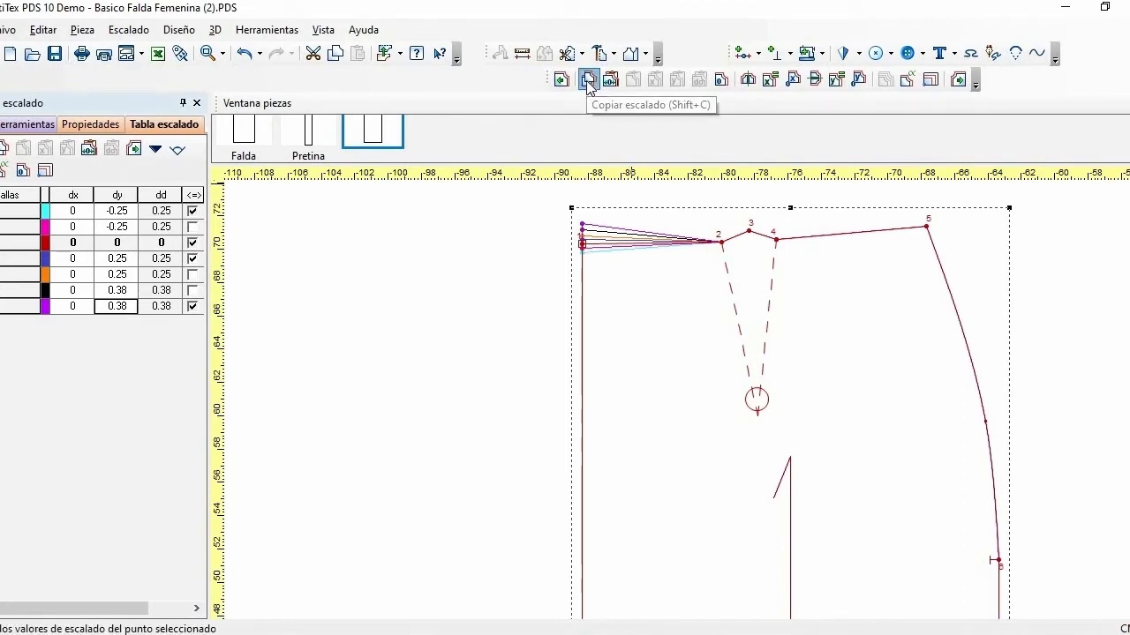
{"action": "left_click", "coordinate": [957, 82]}
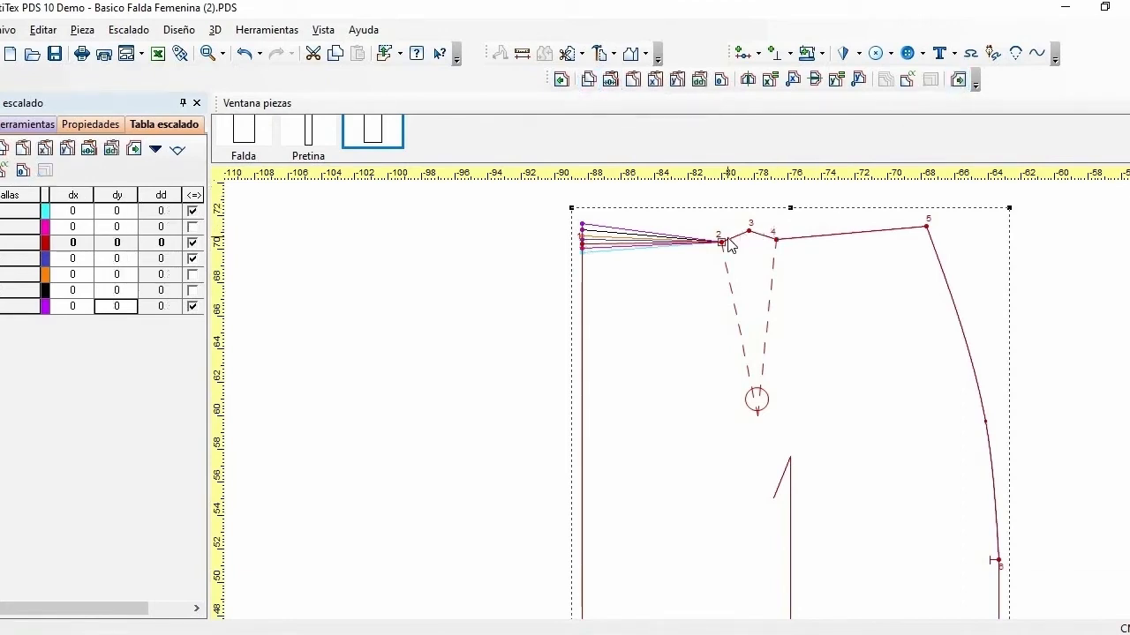
{"action": "left_click", "coordinate": [632, 81]}
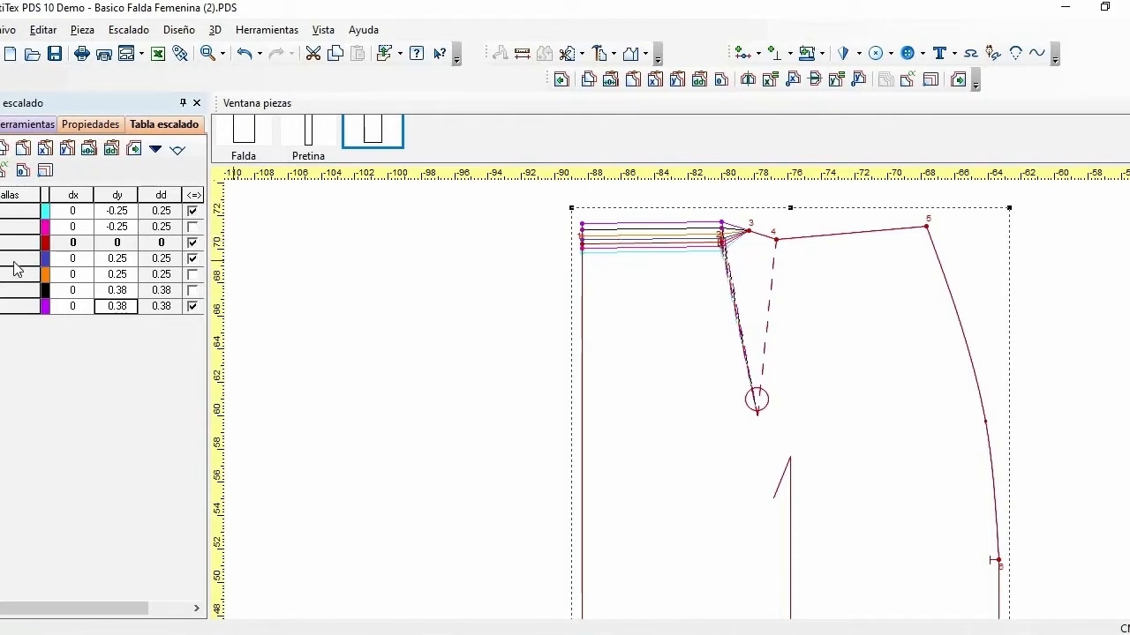
Set the dx grading value of size 12 at point 2 to 0.25 and apply that X value to all sizes
{"action": "double_click", "coordinate": [72, 258]}
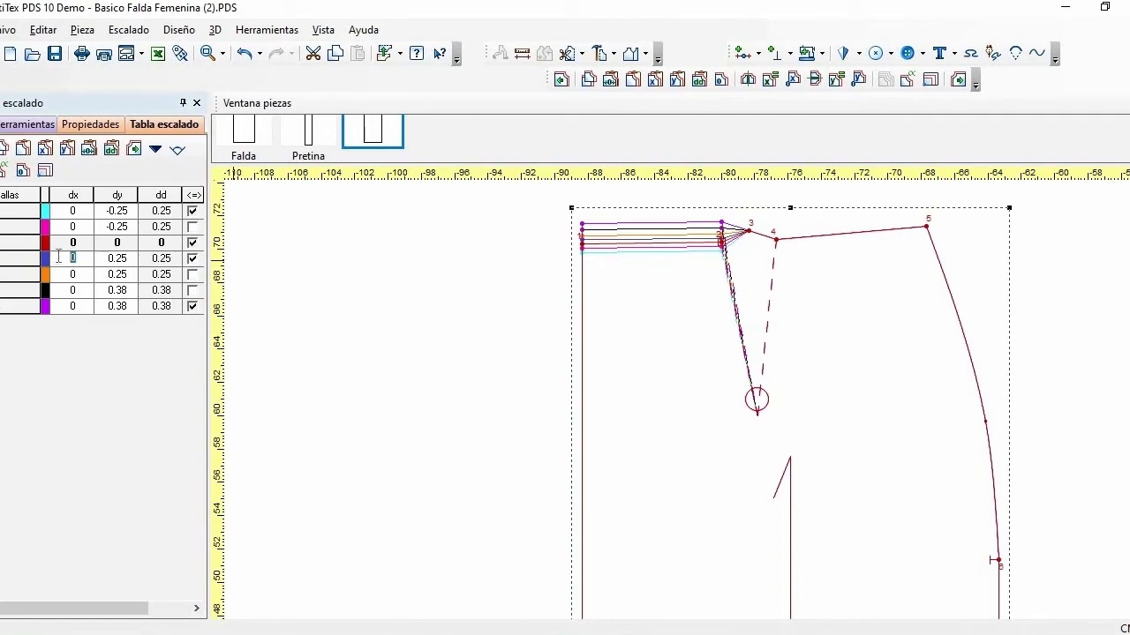
{"action": "type", "text": ".25"}
{"action": "key", "text": "Return"}
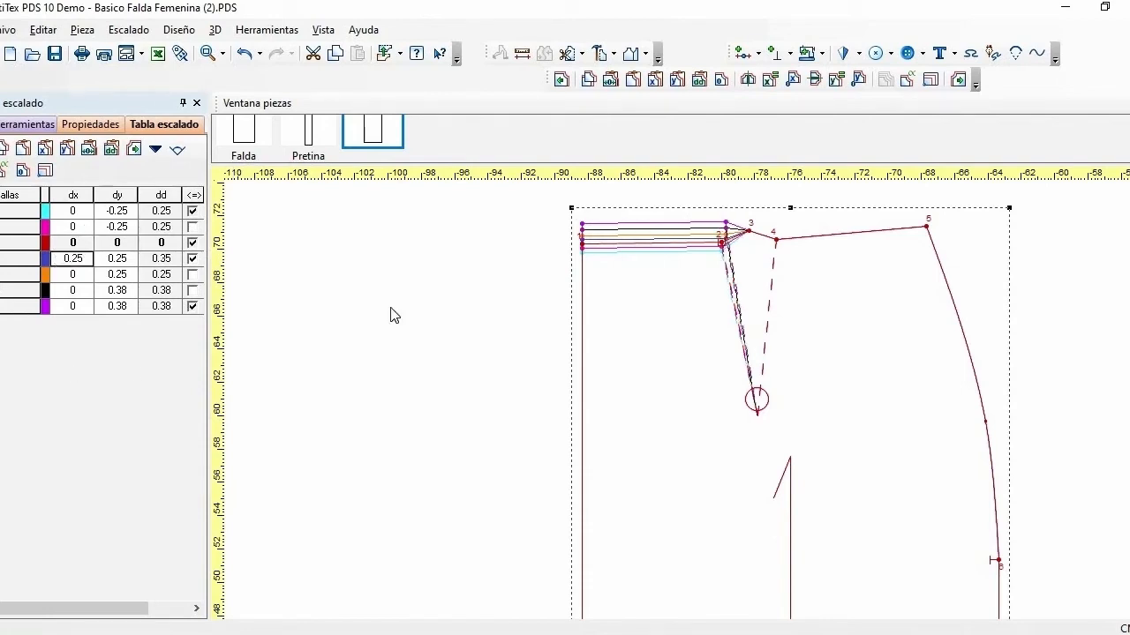
{"action": "left_click", "coordinate": [770, 80]}
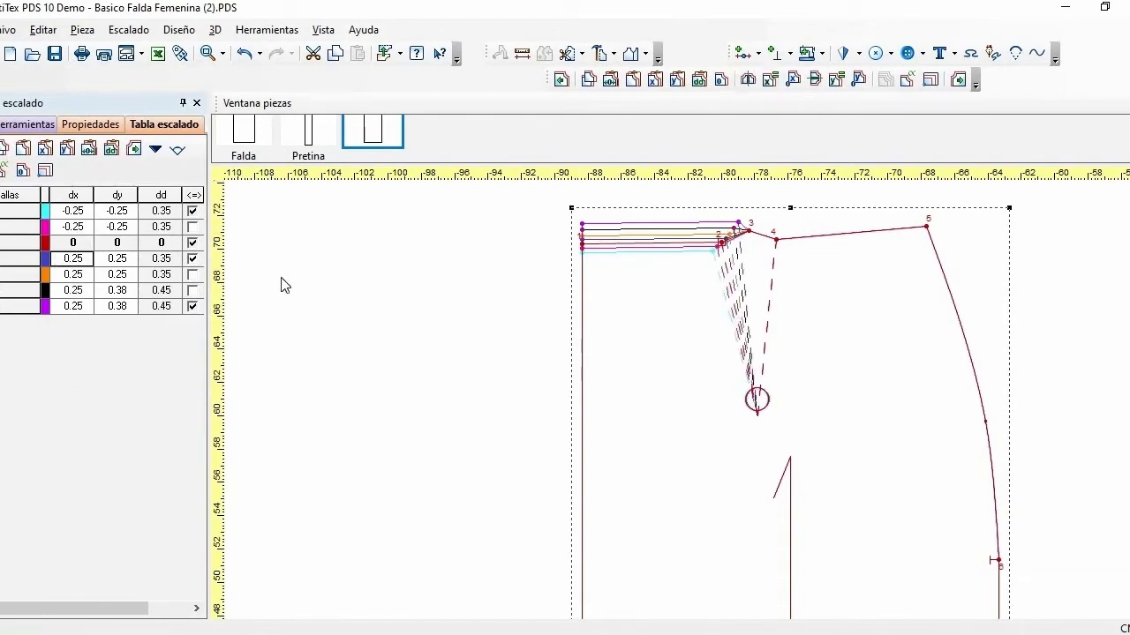
Set the dx grading values of sizes 16 and 18 at point 2 to 0.38
{"action": "left_click", "coordinate": [81, 287]}
{"action": "key", "text": "BackSpace"}
{"action": "key", "text": "BackSpace"}
{"action": "key", "text": "BackSpace"}
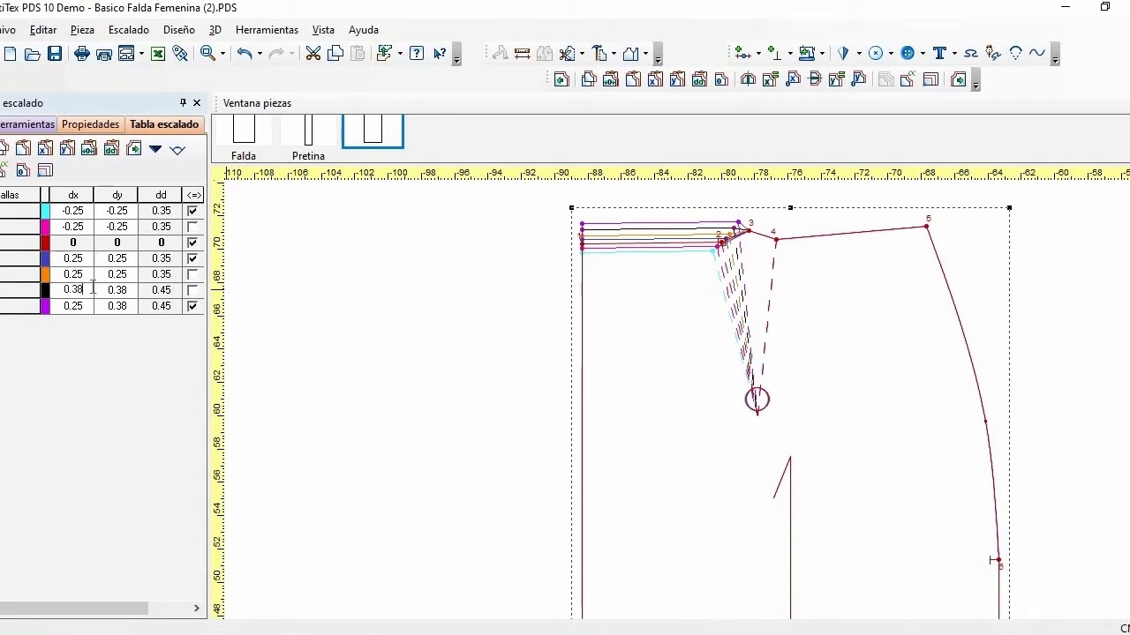
{"action": "key", "text": "Return"}
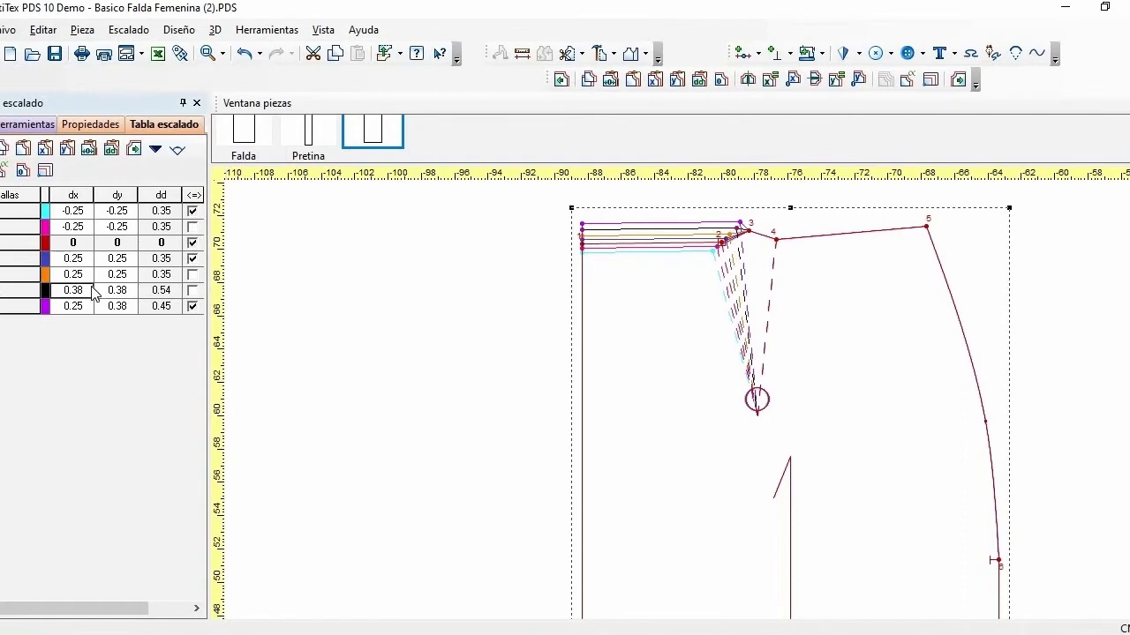
{"action": "left_click", "coordinate": [89, 306]}
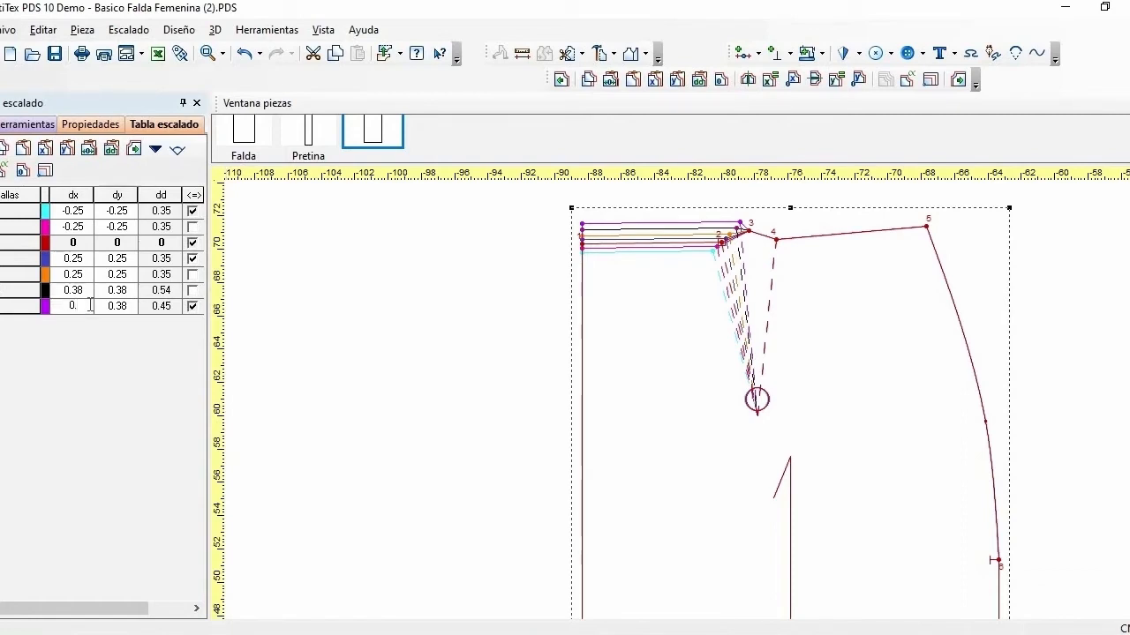
{"action": "type", "text": "38"}
{"action": "key", "text": "Return"}
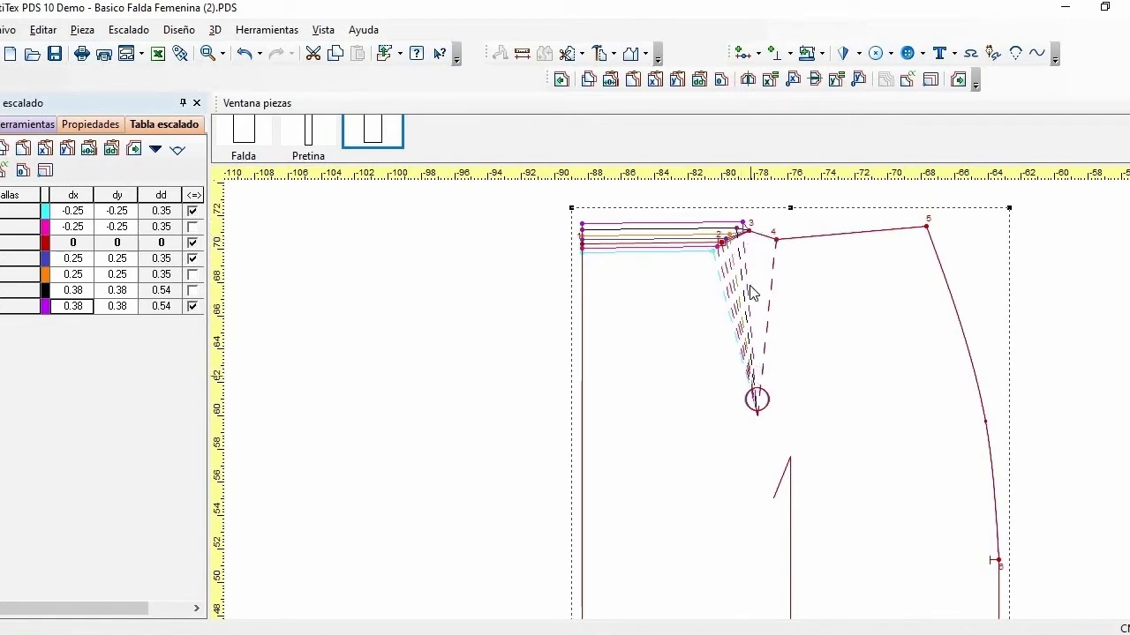
Copy the grading of point 2 and paste it in full onto dart points 3 and 4
{"action": "left_click", "coordinate": [722, 244]}
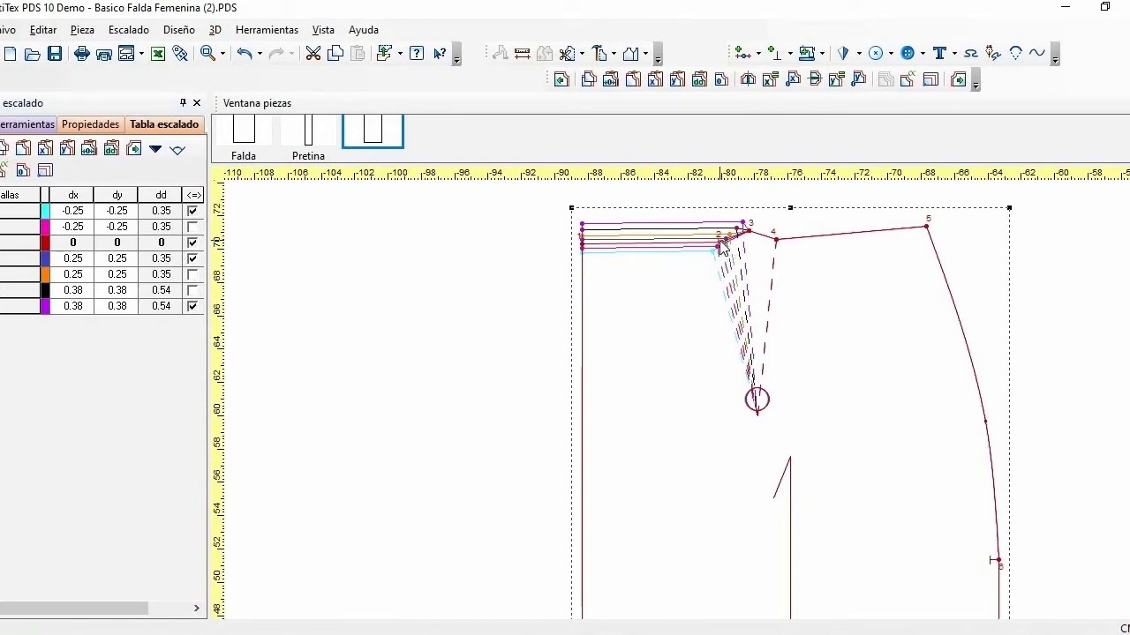
{"action": "left_click", "coordinate": [593, 85]}
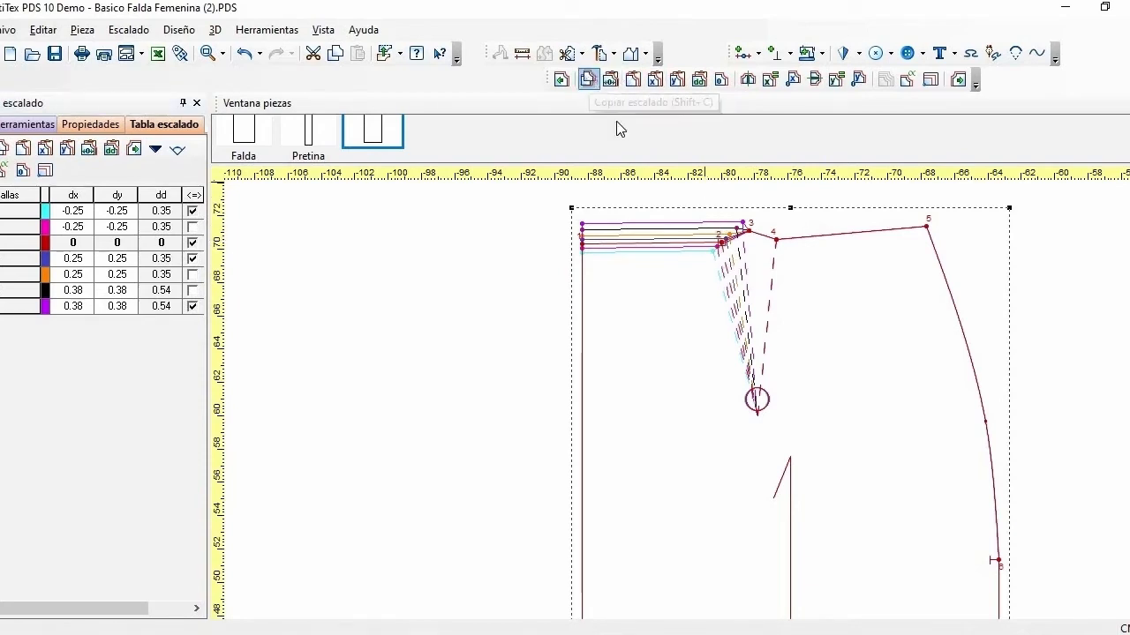
{"action": "left_click", "coordinate": [750, 236]}
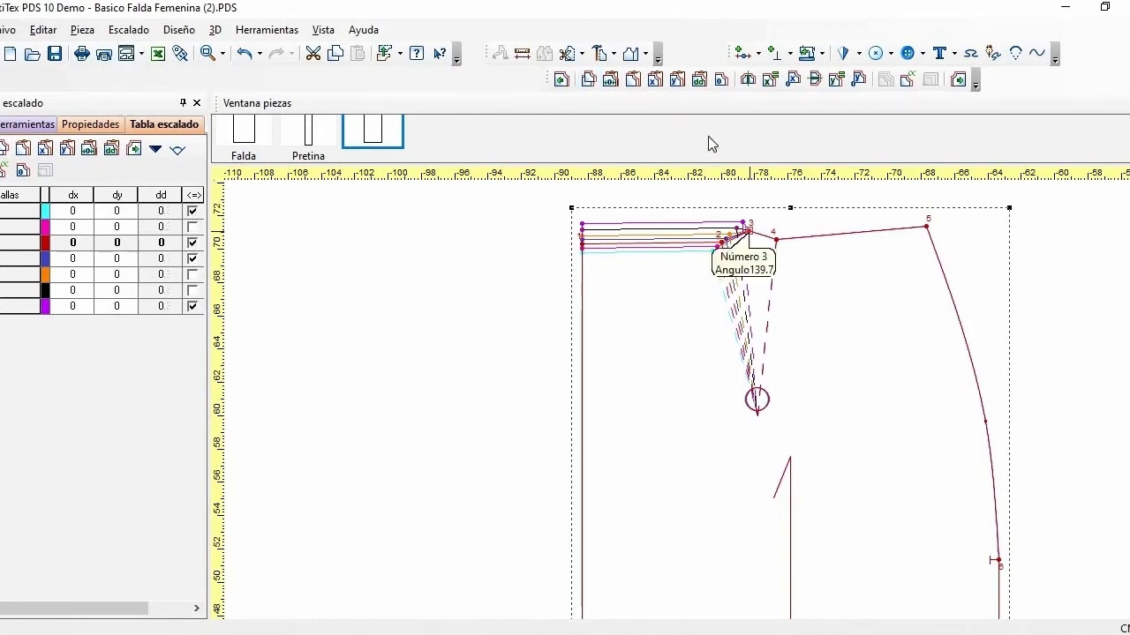
{"action": "left_click", "coordinate": [633, 81]}
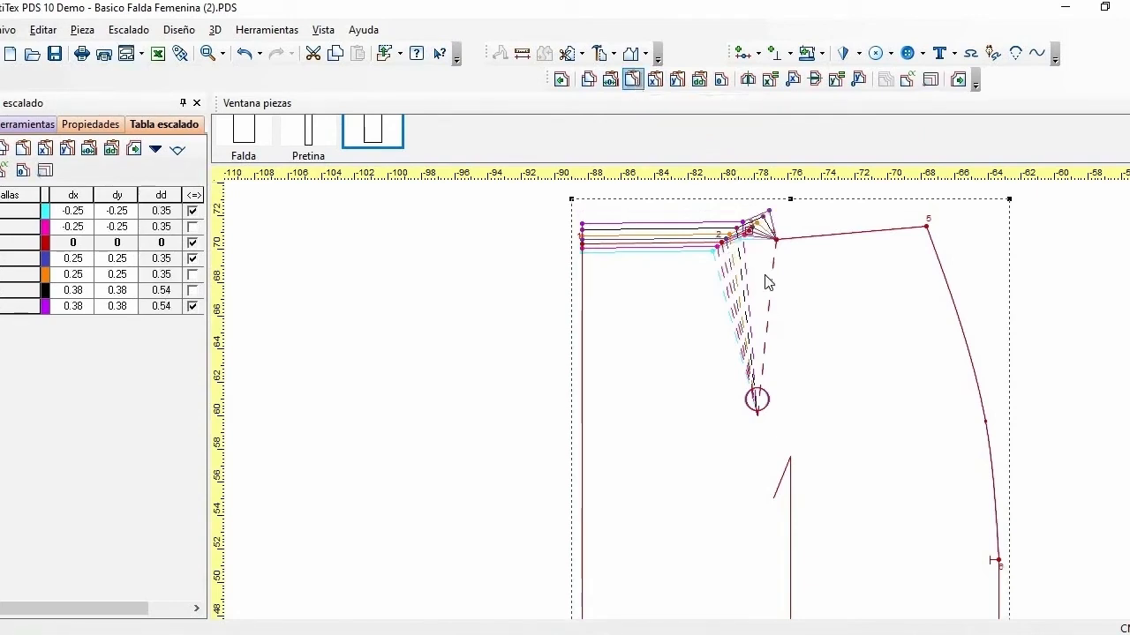
{"action": "left_click", "coordinate": [777, 246]}
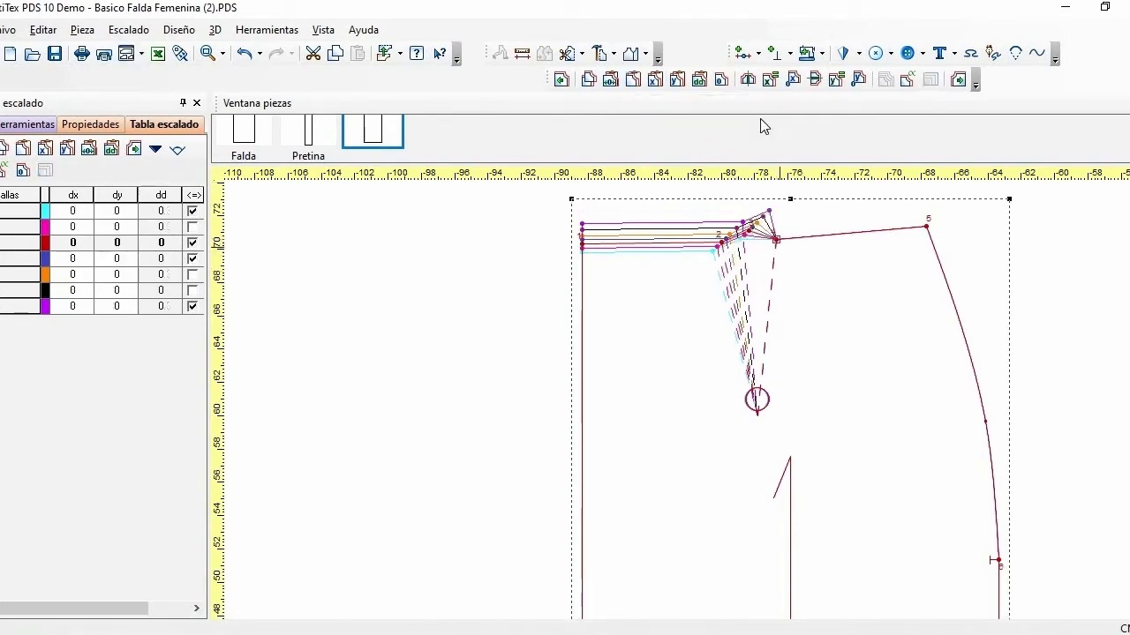
{"action": "left_click", "coordinate": [634, 82]}
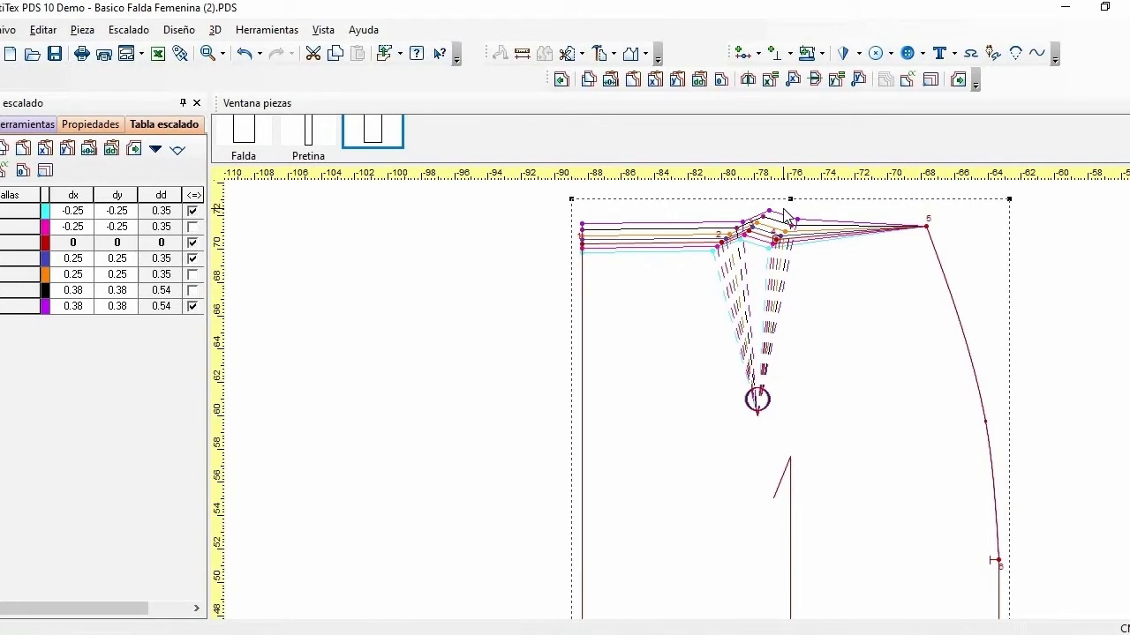
Try pasting the full copied grading onto the dart tip, undo it, and paste only the X grading there instead
{"action": "left_click", "coordinate": [761, 422]}
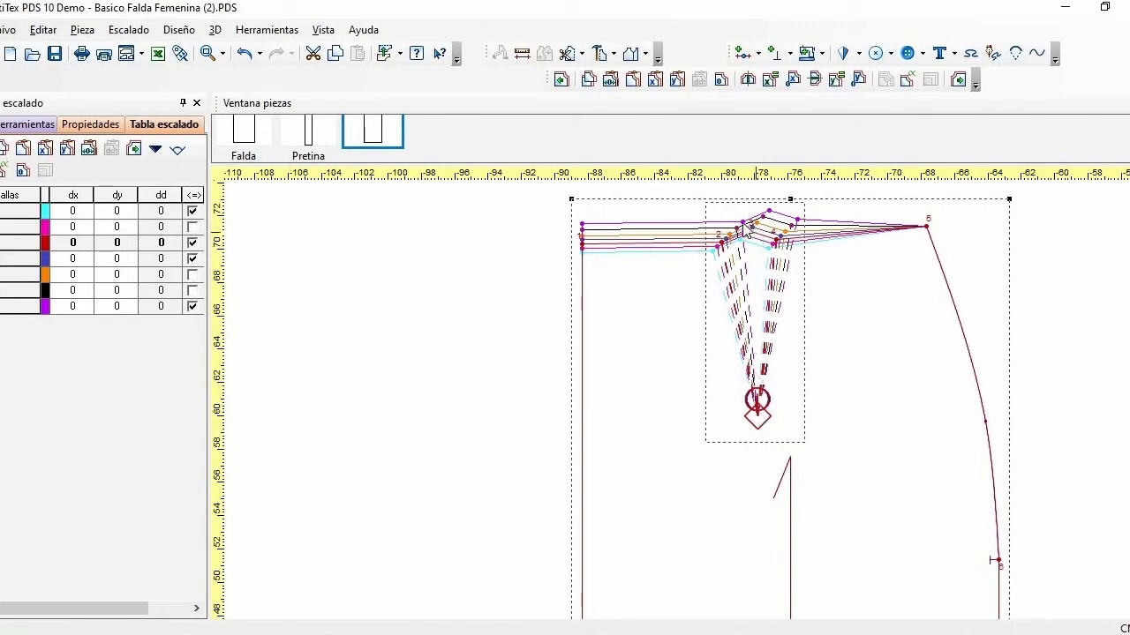
{"action": "left_click", "coordinate": [632, 79]}
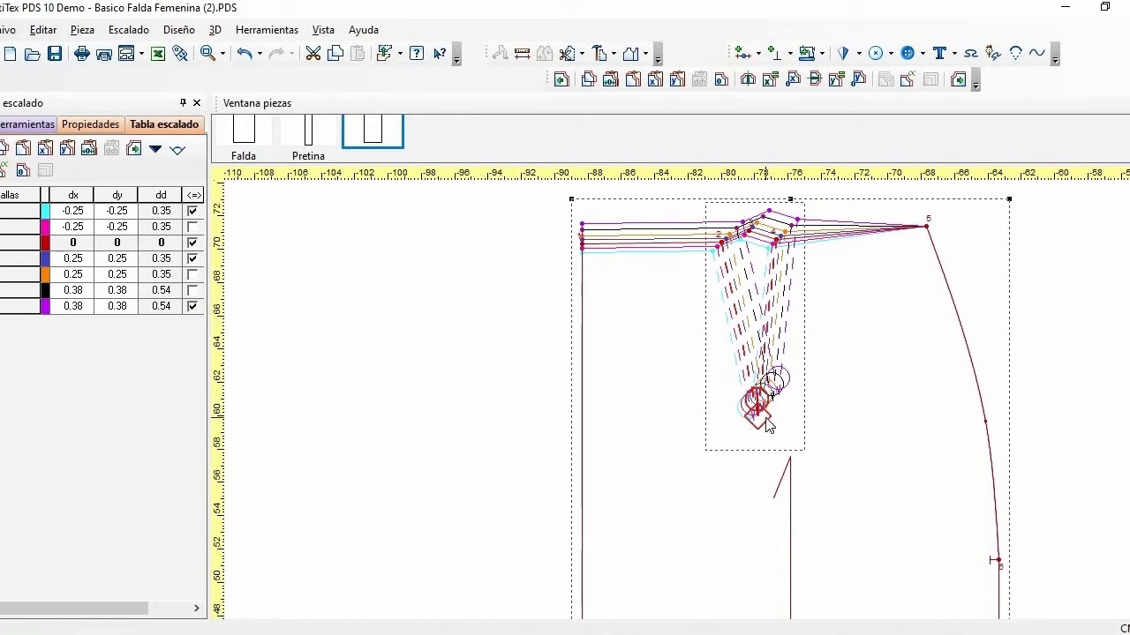
{"action": "key", "text": "ctrl+z"}
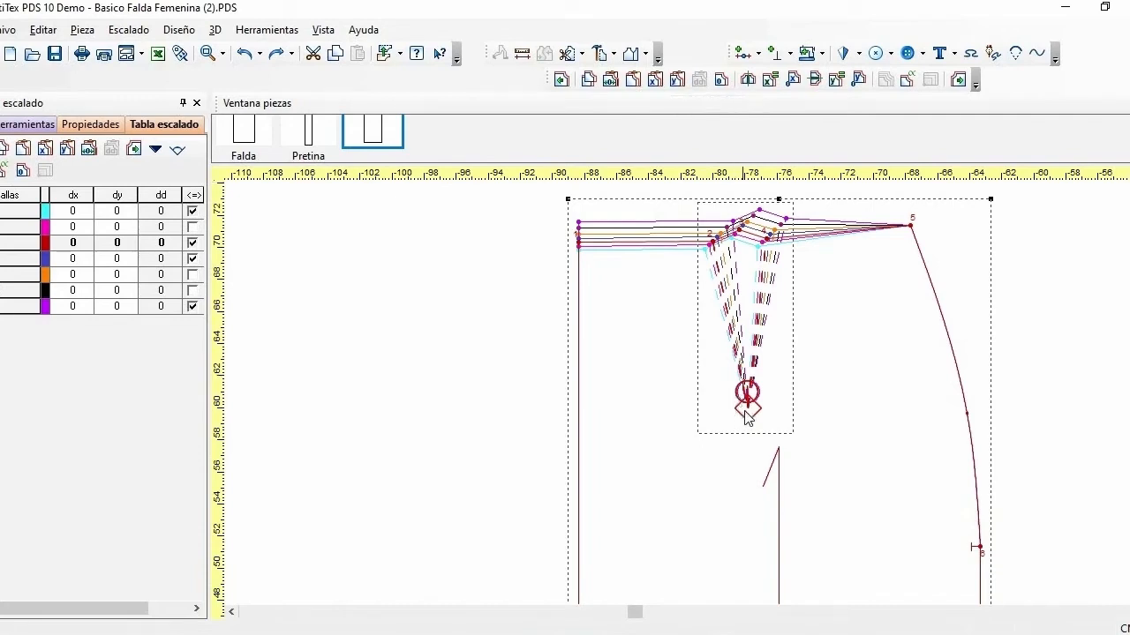
{"action": "left_click", "coordinate": [654, 80]}
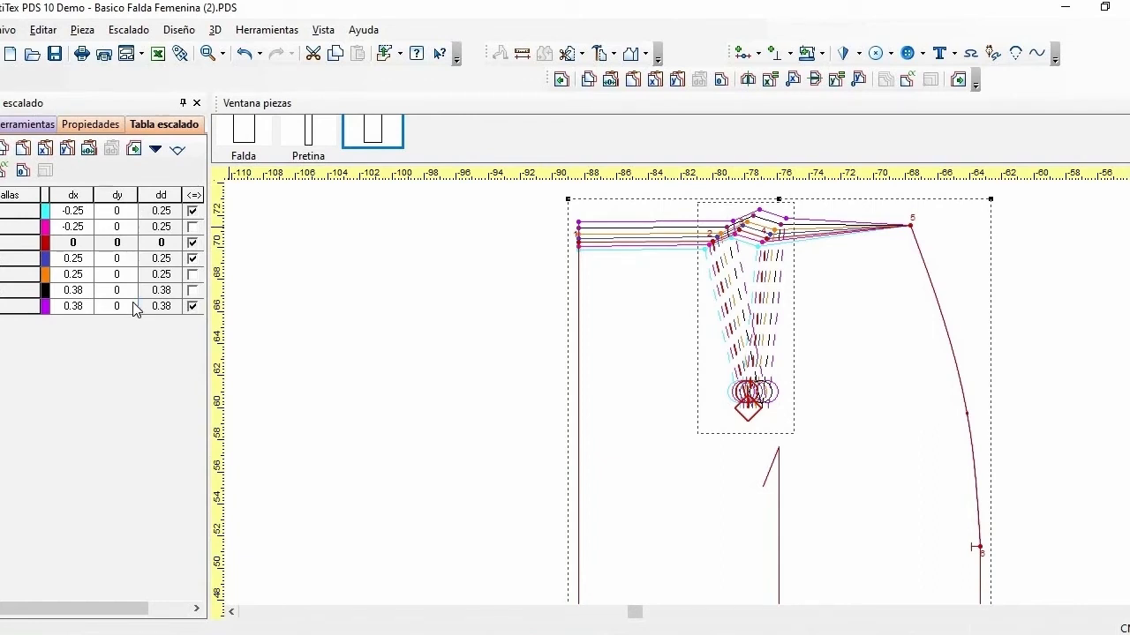
Paste only the Y grading of the copied point onto point 5, the waist corner at the side seam
{"action": "left_click", "coordinate": [911, 226]}
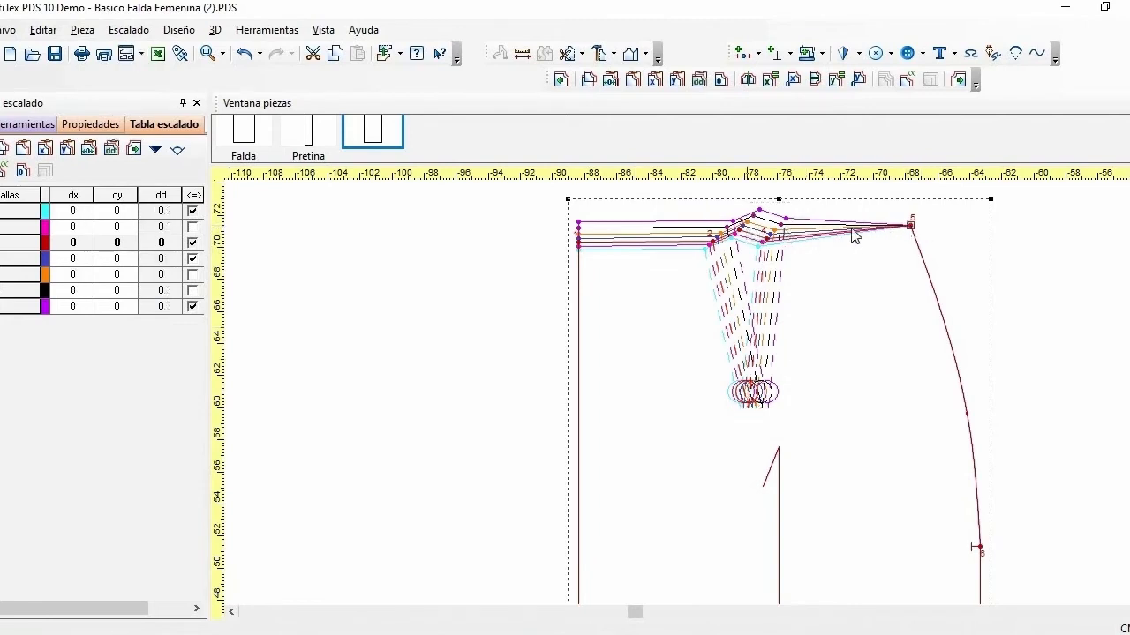
{"action": "mouse_move", "coordinate": [913, 228]}
{"action": "left_click", "coordinate": [677, 81]}
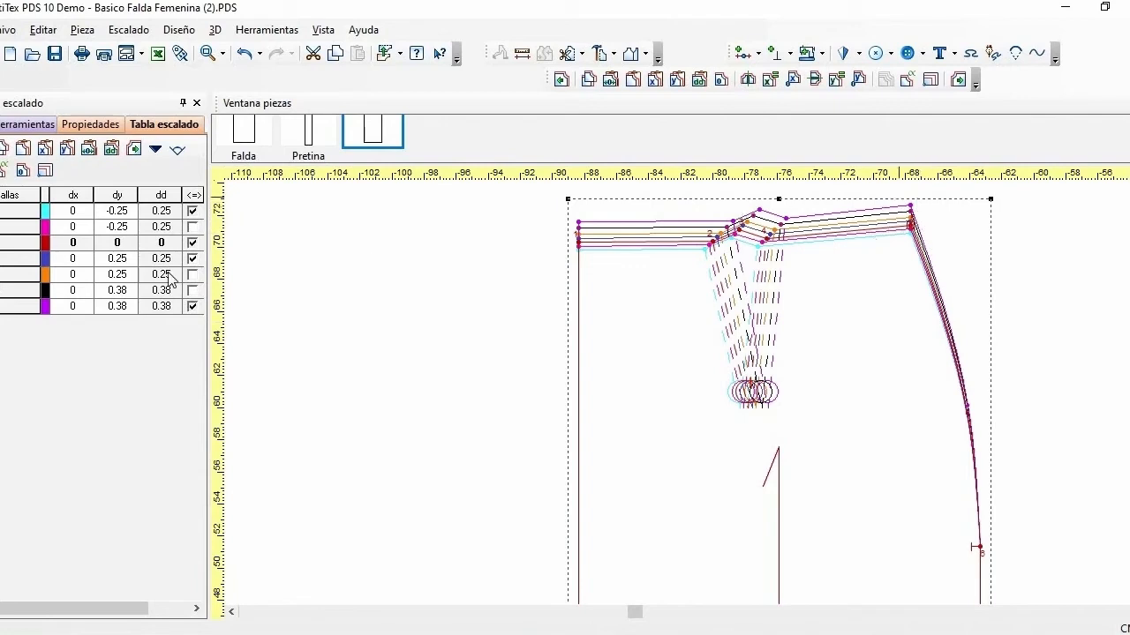
Set the dx grading value of size 12 at point 5 to 1 and apply that X value to all sizes
{"action": "double_click", "coordinate": [76, 262]}
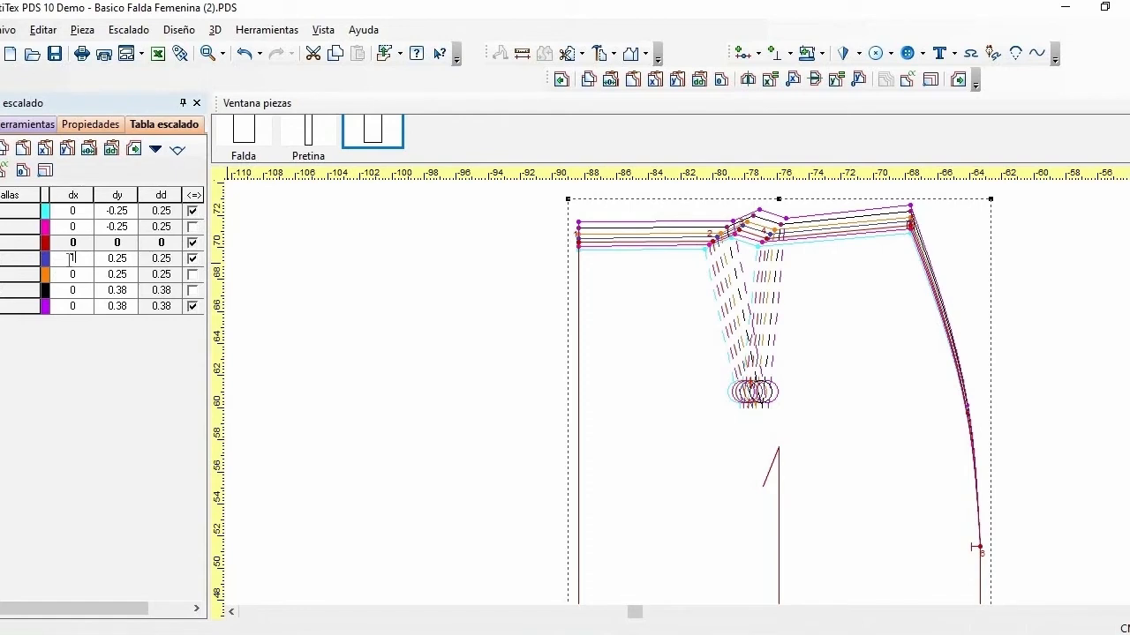
{"action": "key", "text": "Return"}
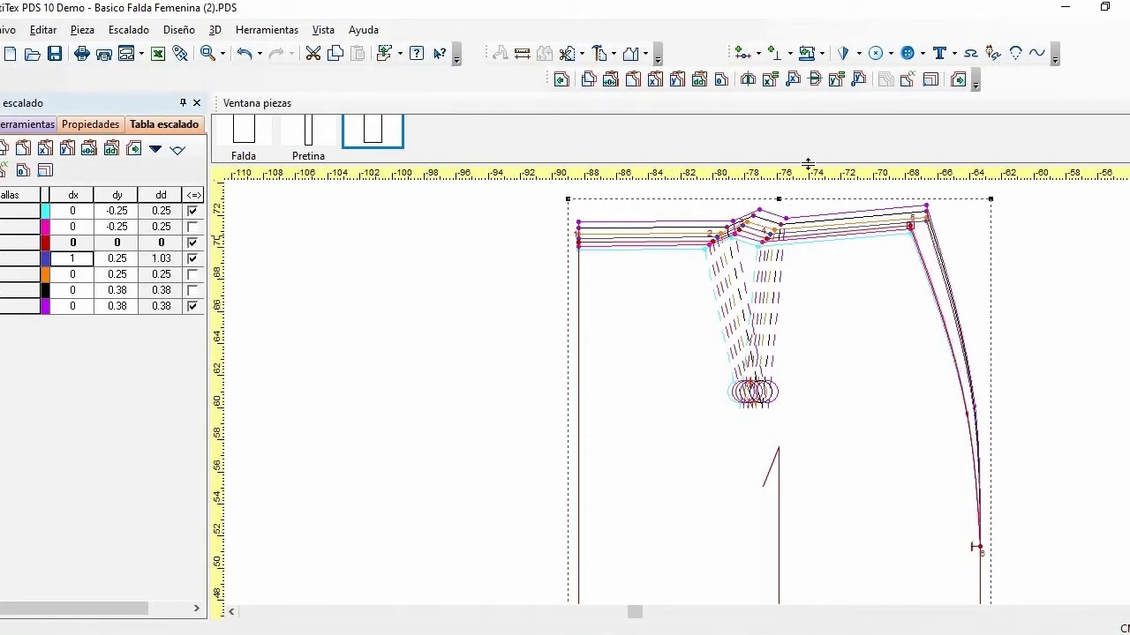
{"action": "left_click", "coordinate": [769, 80]}
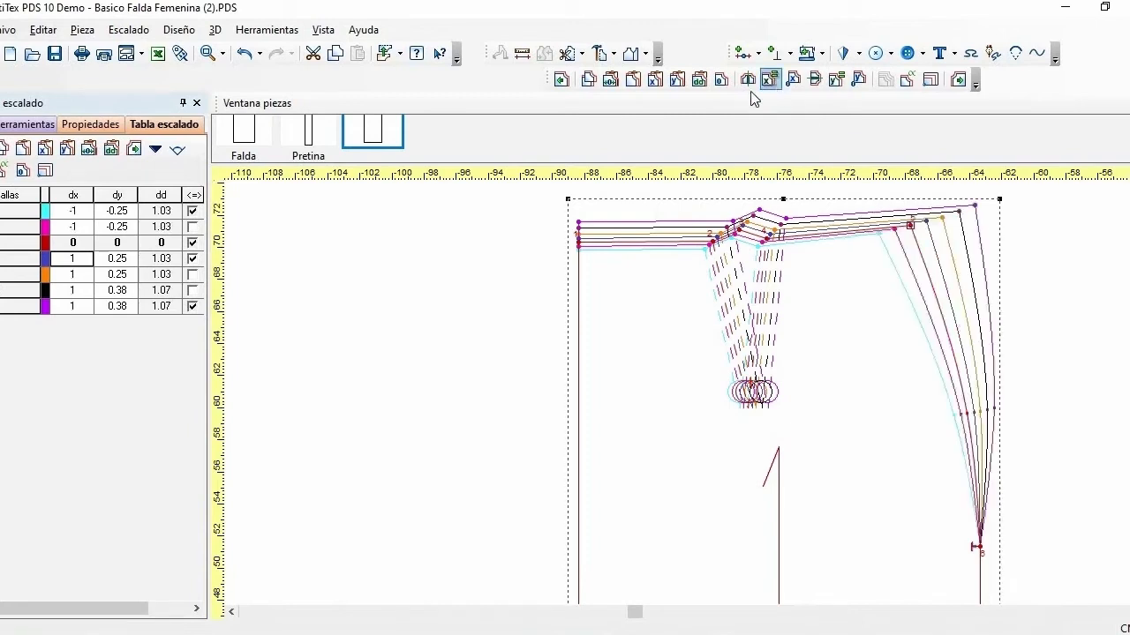
Set the dx grading values of sizes 16 and 18 at point 5 to 1.5
{"action": "left_click", "coordinate": [87, 290]}
{"action": "type", "text": ".5"}
{"action": "key", "text": "Return"}
{"action": "left_click", "coordinate": [79, 306]}
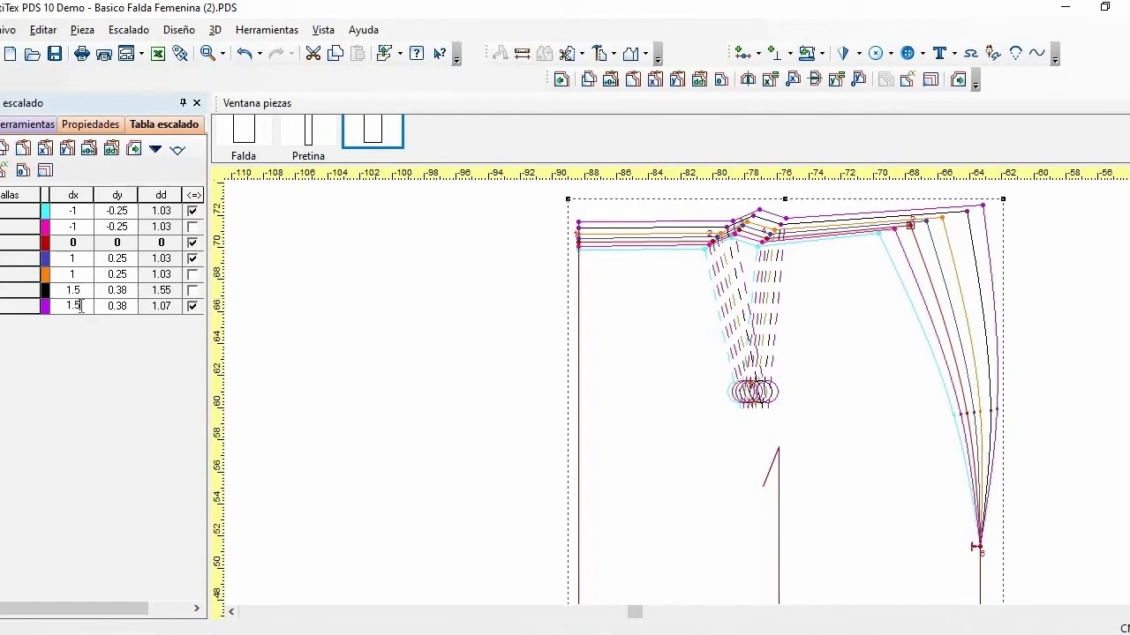
{"action": "type", "text": ".5"}
{"action": "key", "text": "Return"}
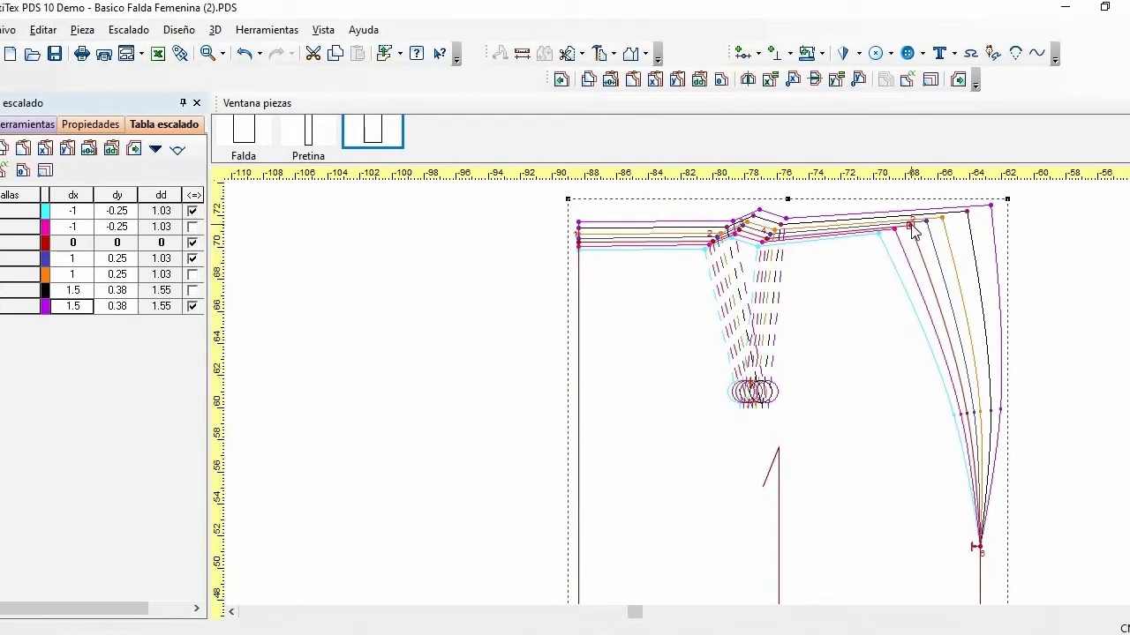
Copy the grading of point 5 and paste only its X values onto point 6, the notched hip point
{"action": "left_click", "coordinate": [588, 79]}
{"action": "left_click", "coordinate": [980, 549]}
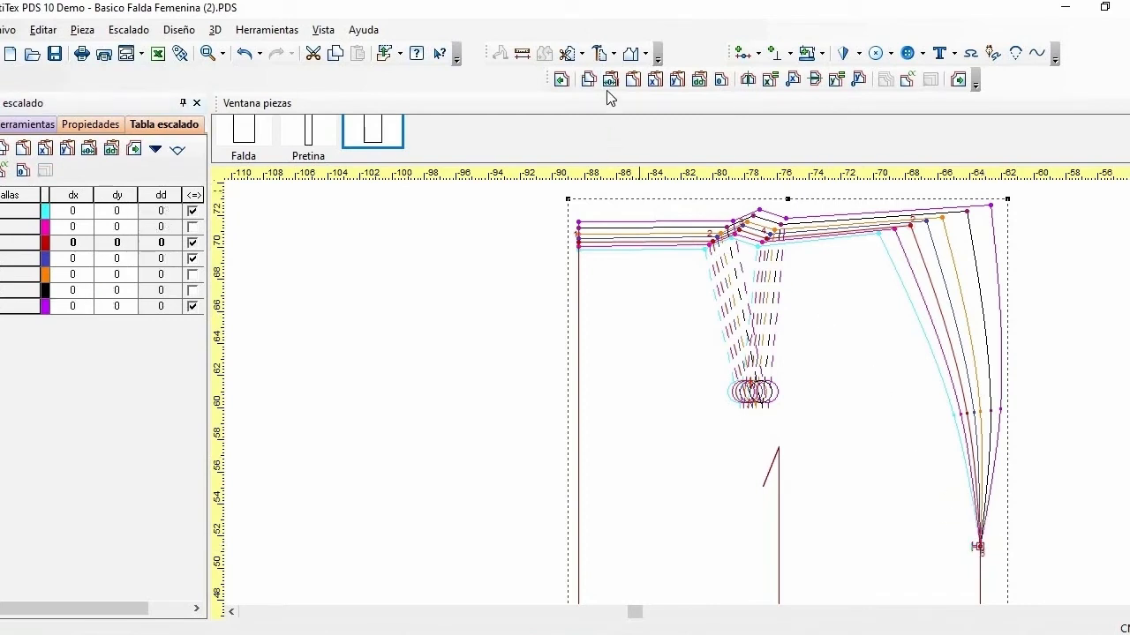
{"action": "left_click", "coordinate": [654, 79]}
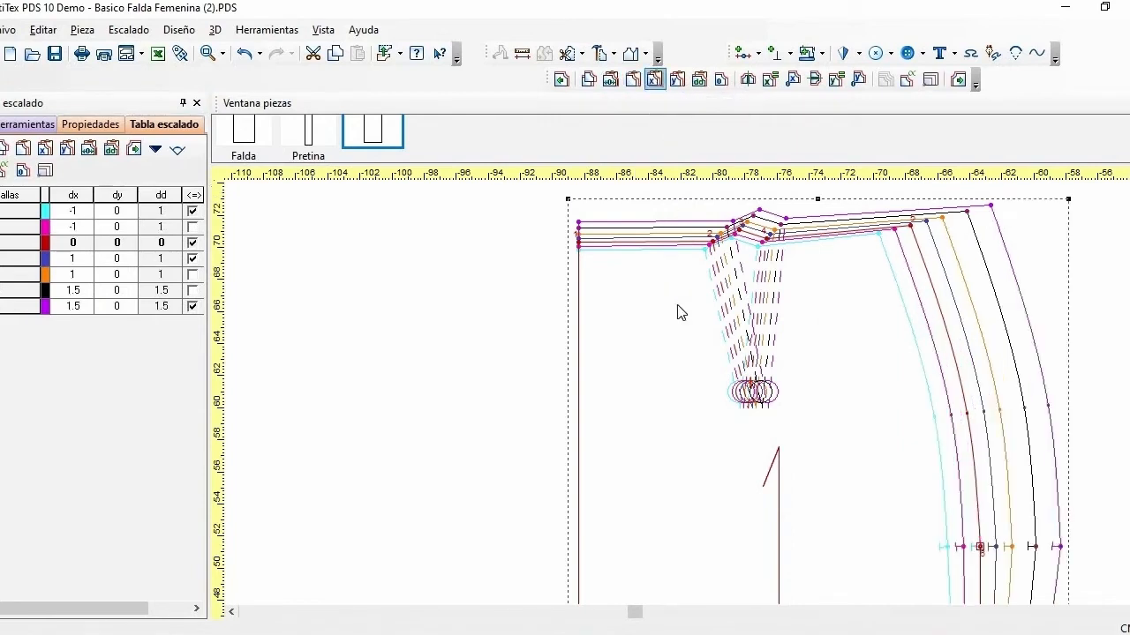
Paste only the copied X grading onto point 7, the lower side-seam notch, and point 8, the hem corner
{"action": "key", "text": "Home"}
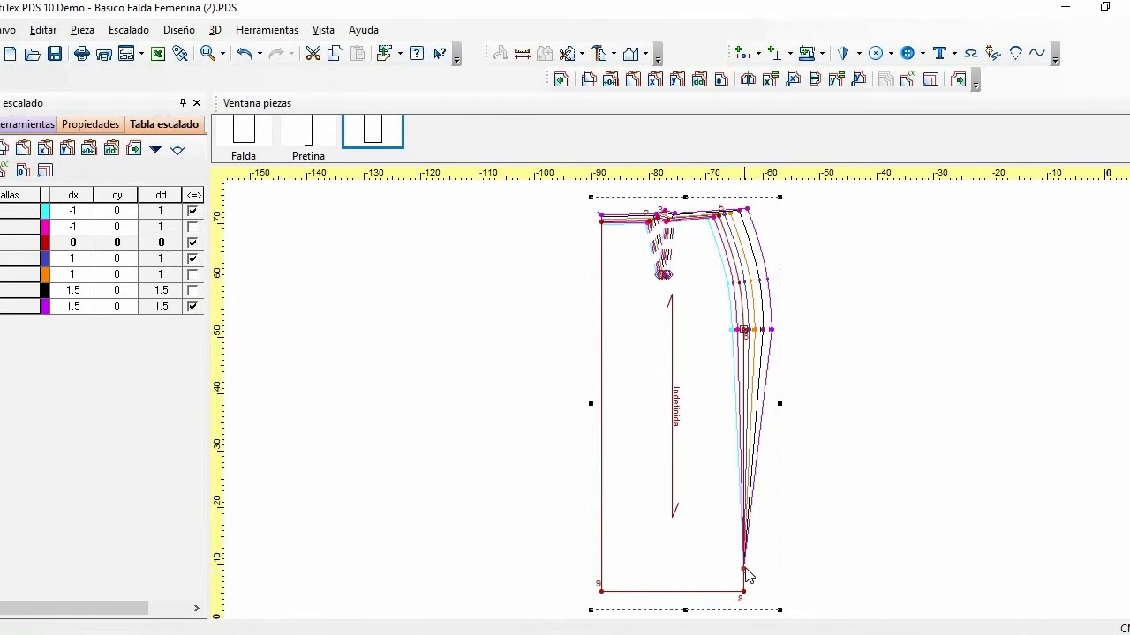
{"action": "left_click", "coordinate": [744, 570]}
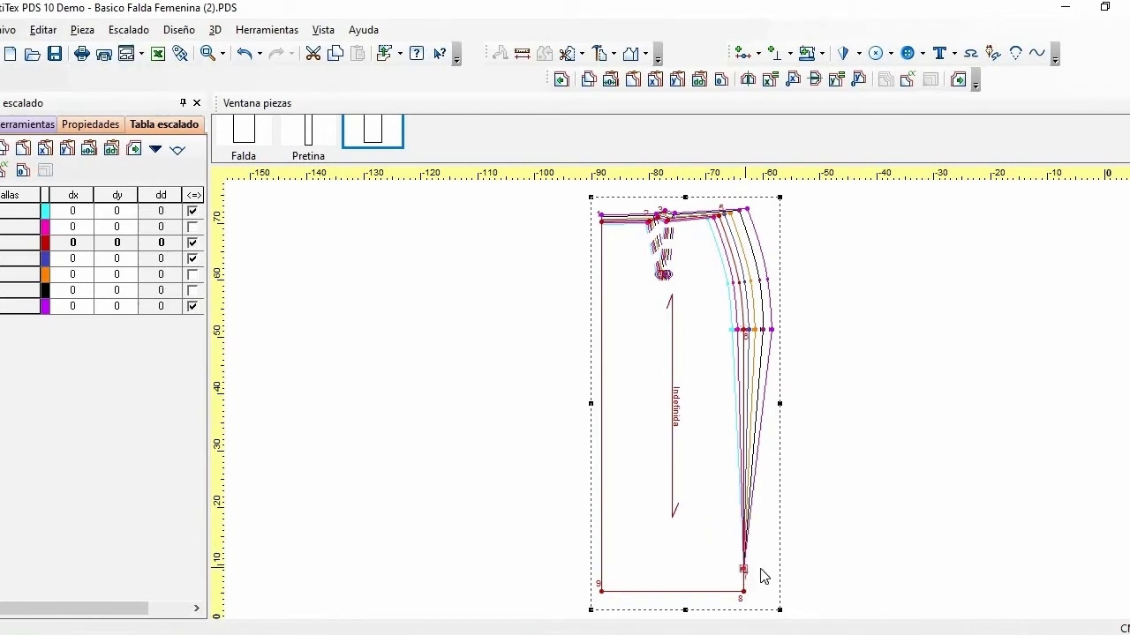
{"action": "left_click", "coordinate": [655, 82]}
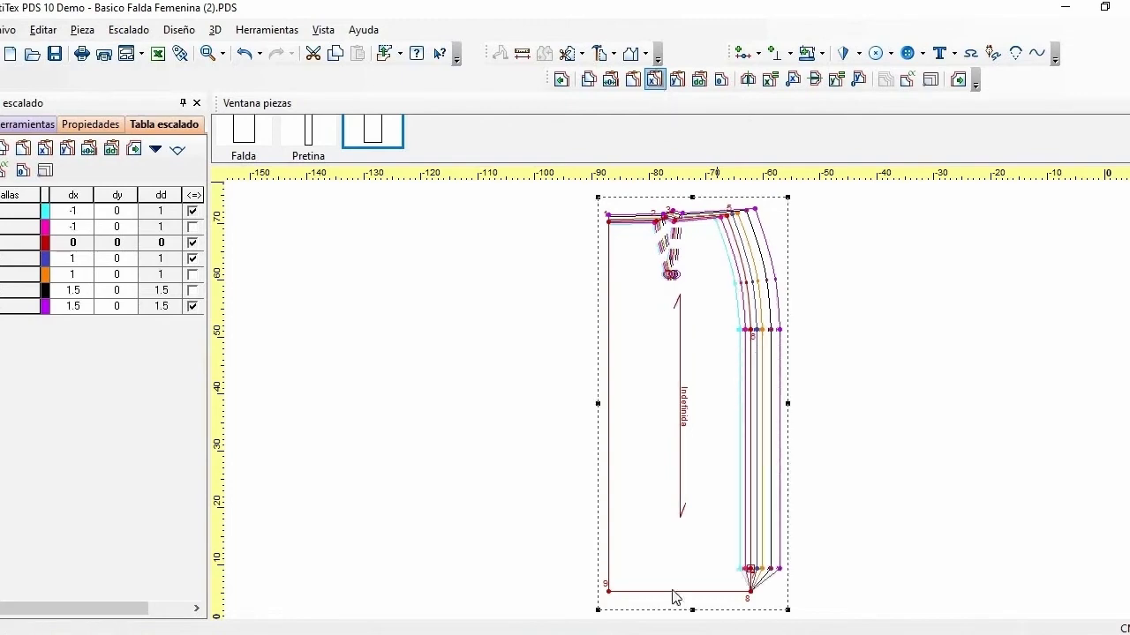
{"action": "left_click", "coordinate": [655, 82]}
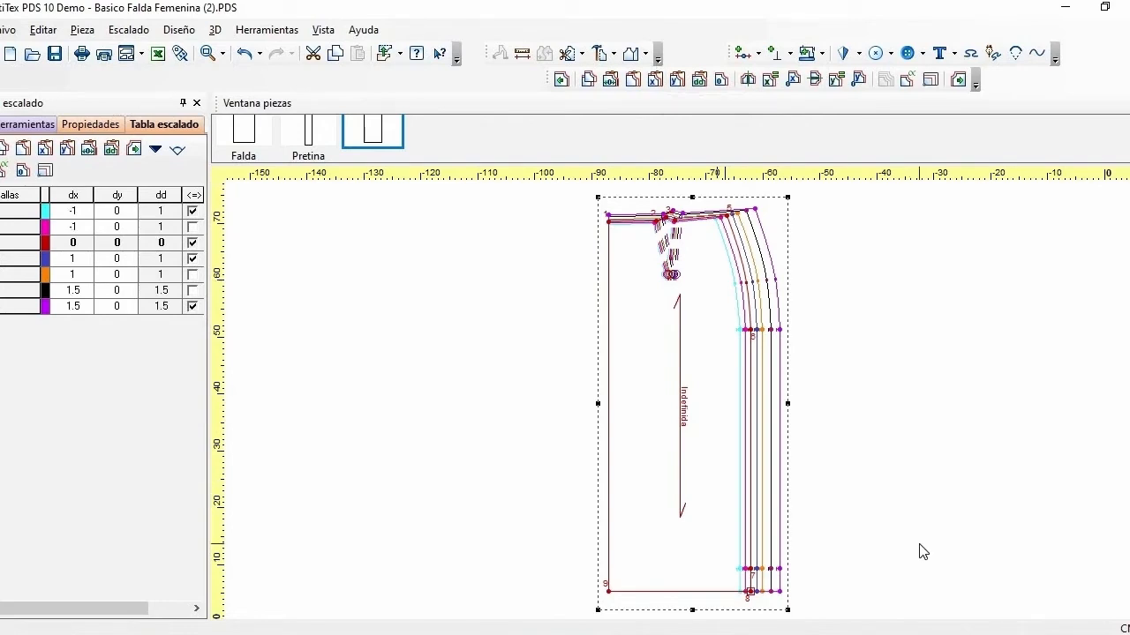
Set the dy grading value of size 12 at point 8 to 0.25 and apply that Y value to all sizes
{"action": "left_click", "coordinate": [225, 57]}
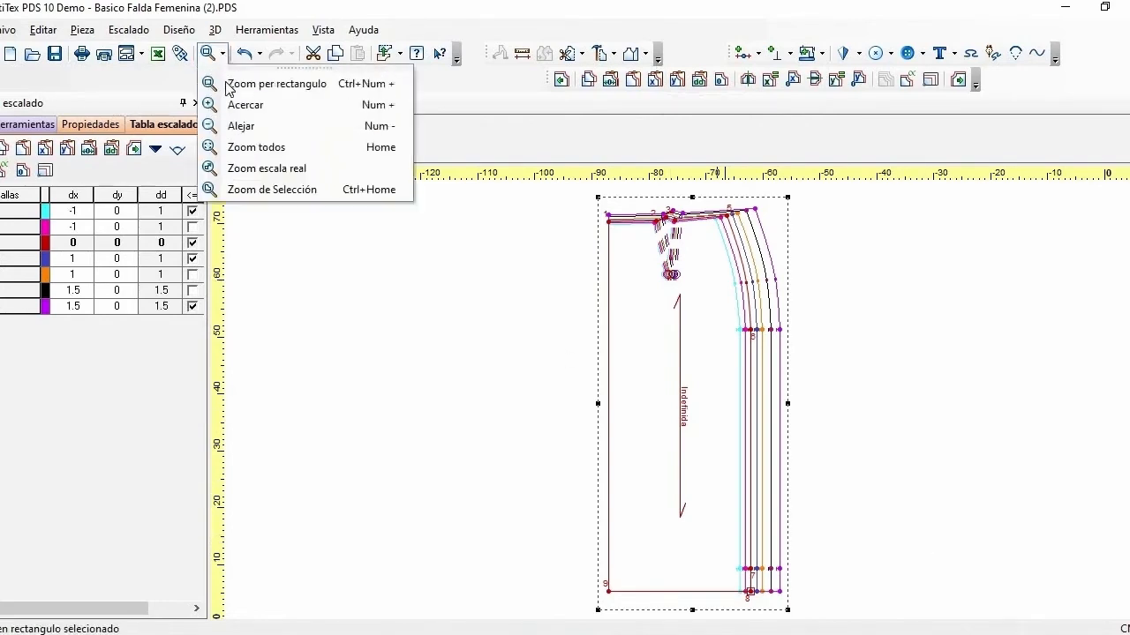
{"action": "left_click", "coordinate": [231, 84]}
{"action": "left_click_drag", "start_coordinate": [533, 476], "coordinate": [831, 606]}
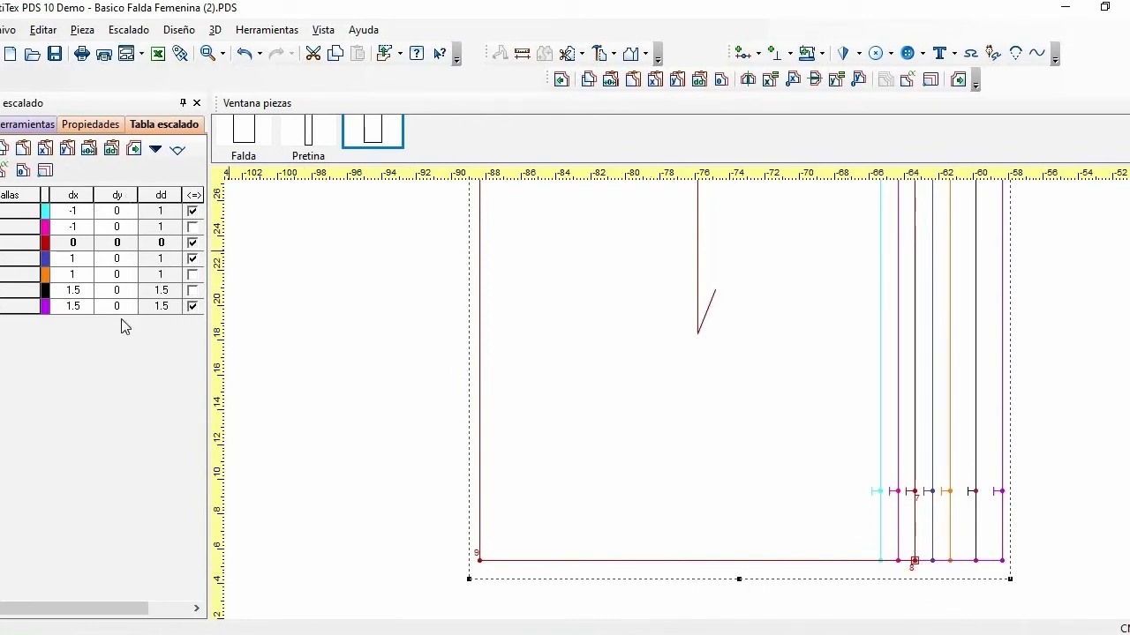
{"action": "left_click", "coordinate": [122, 265]}
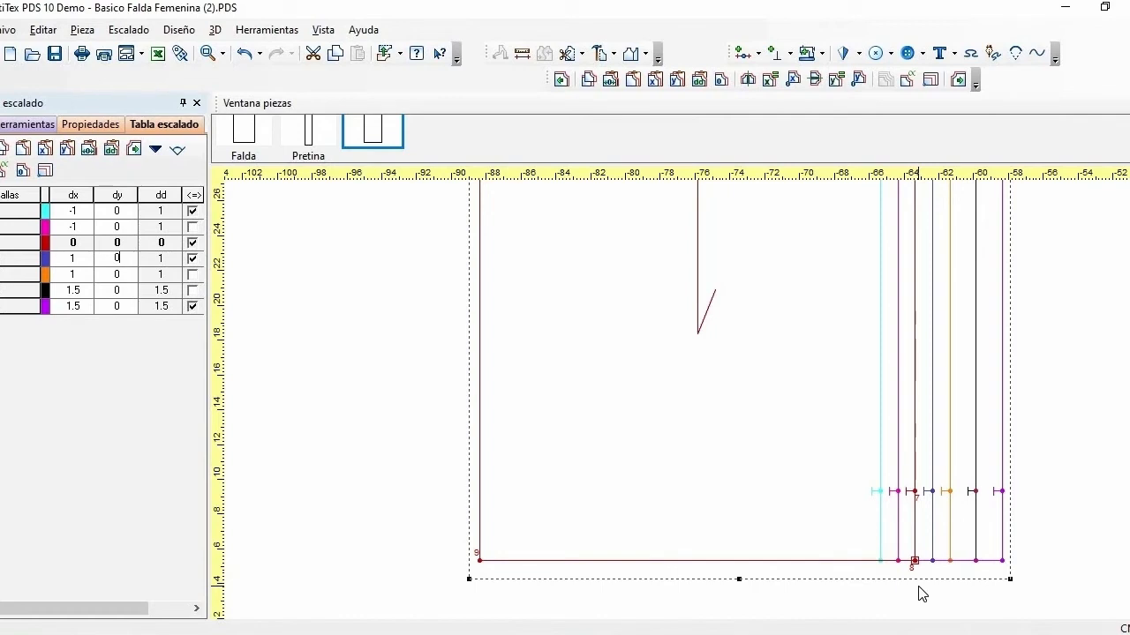
{"action": "left_click", "coordinate": [118, 257]}
{"action": "key", "text": "BackSpace"}
{"action": "key", "text": "Return"}
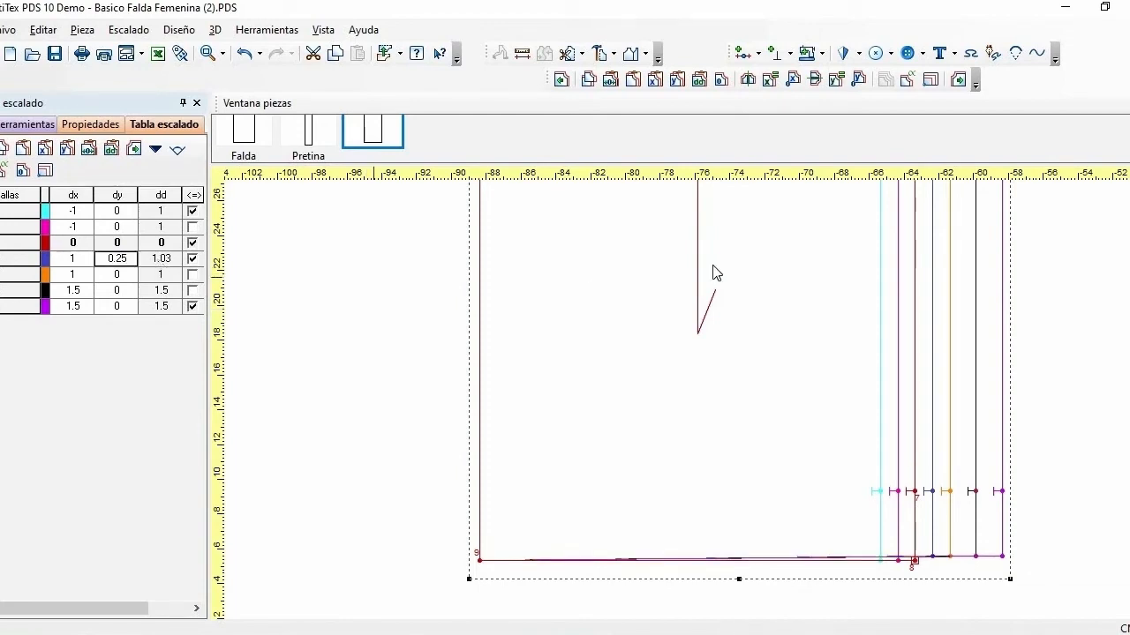
{"action": "left_click", "coordinate": [835, 81]}
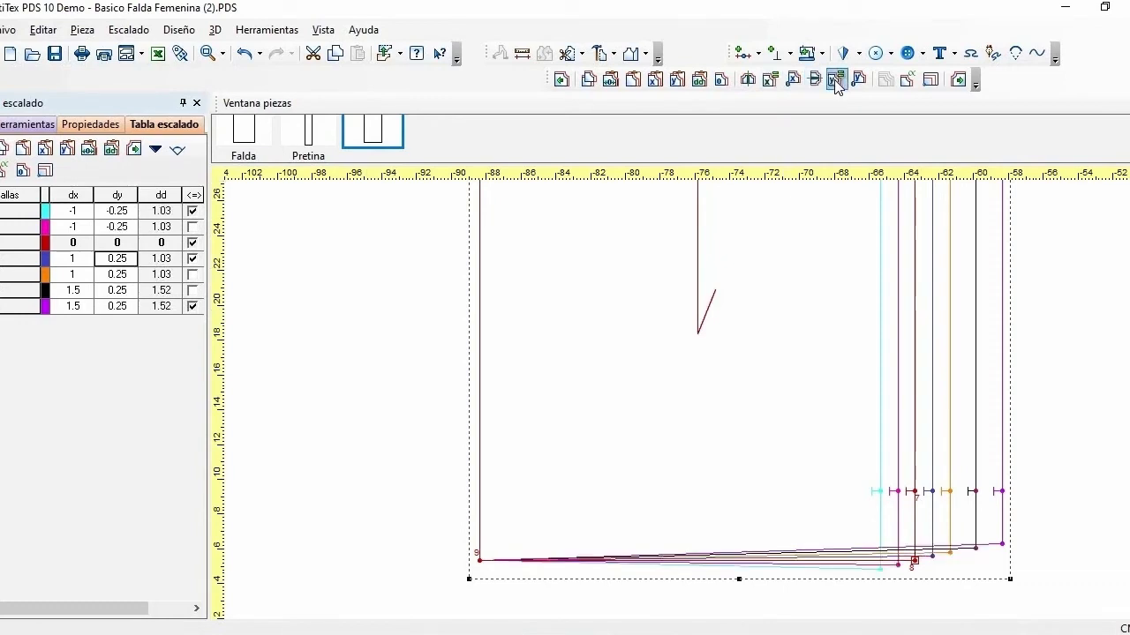
Set the dy values of sizes 16 and 18 at point 8 to 0.375 and flip the point's grading vertically
{"action": "double_click", "coordinate": [129, 288]}
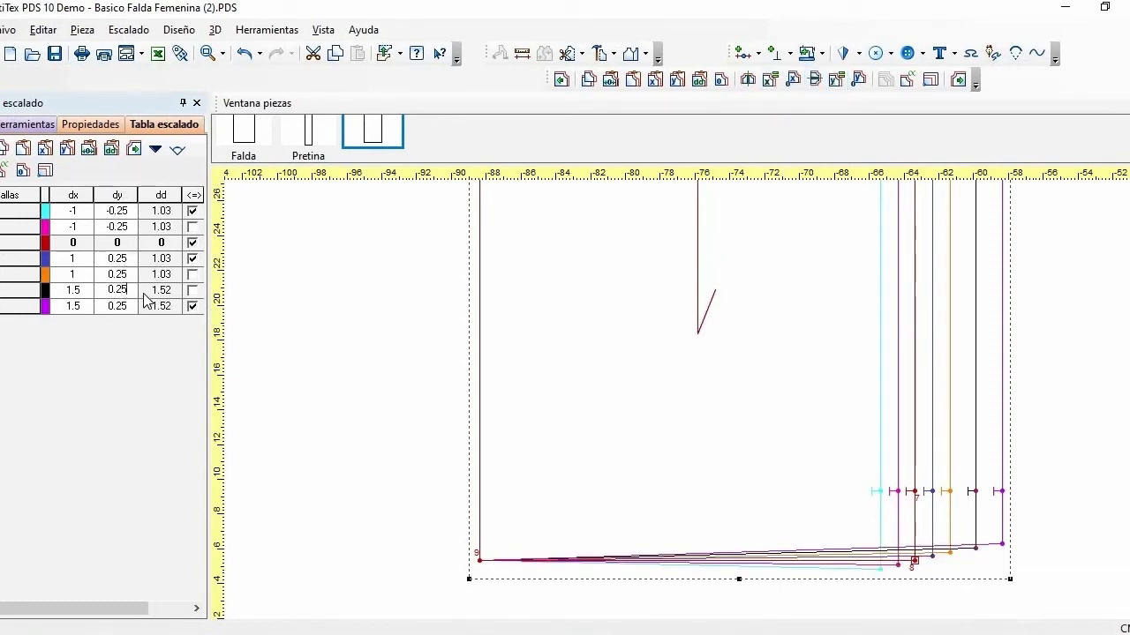
{"action": "key", "text": "BackSpace"}
{"action": "type", "text": "375"}
{"action": "key", "text": "Return"}
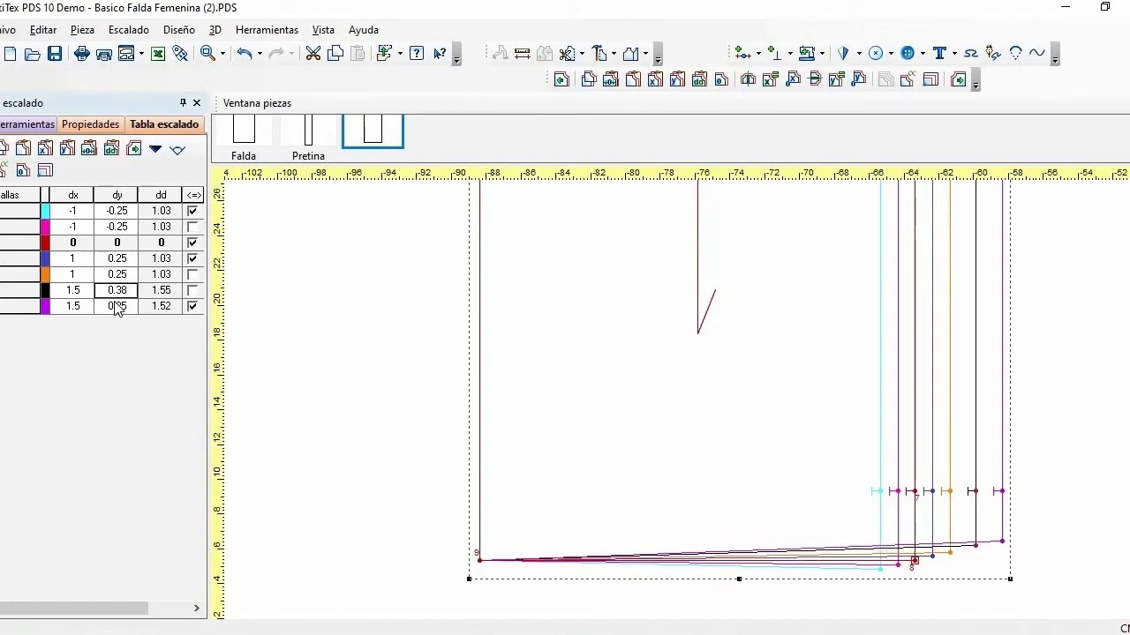
{"action": "left_click", "coordinate": [135, 307]}
{"action": "type", "text": "0.375"}
{"action": "key", "text": "Return"}
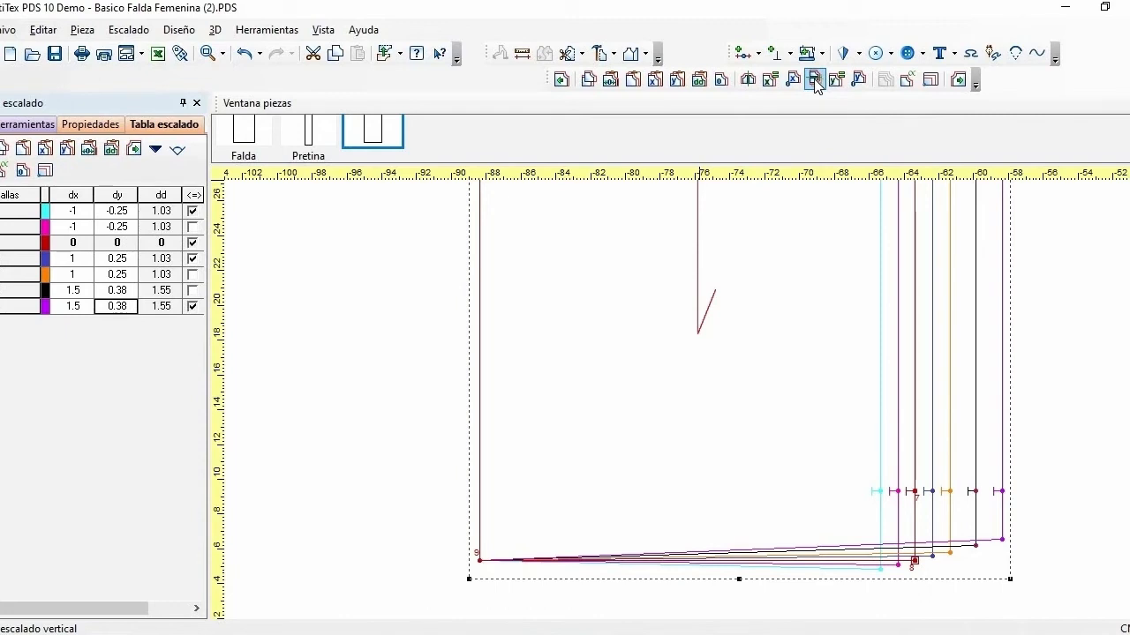
{"action": "left_click", "coordinate": [813, 80]}
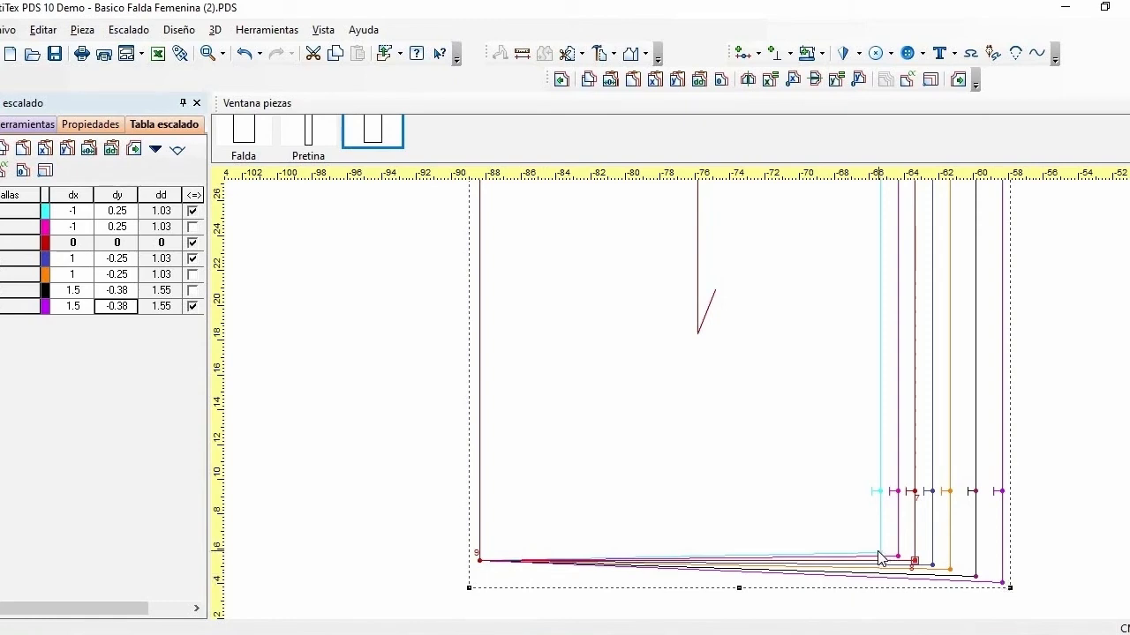
Copy the grading of point 8 and paste only its Y values onto notch point 7 and hem corner point 9
{"action": "mouse_move", "coordinate": [879, 558]}
{"action": "mouse_move", "coordinate": [914, 563]}
{"action": "left_click", "coordinate": [914, 562]}
{"action": "mouse_move", "coordinate": [916, 565]}
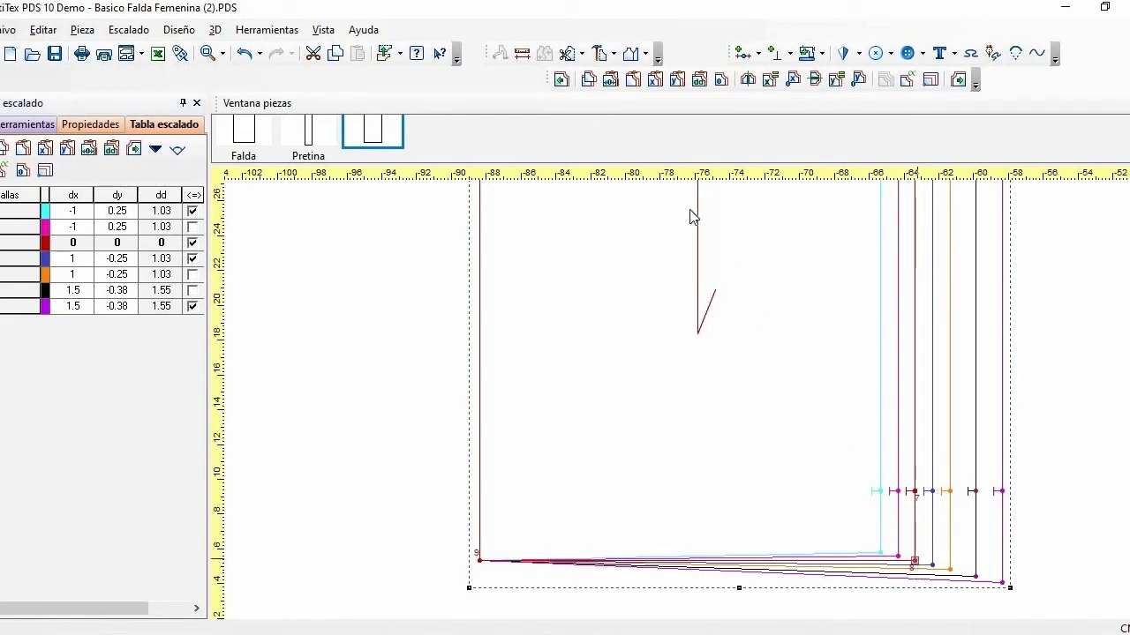
{"action": "left_click", "coordinate": [916, 493]}
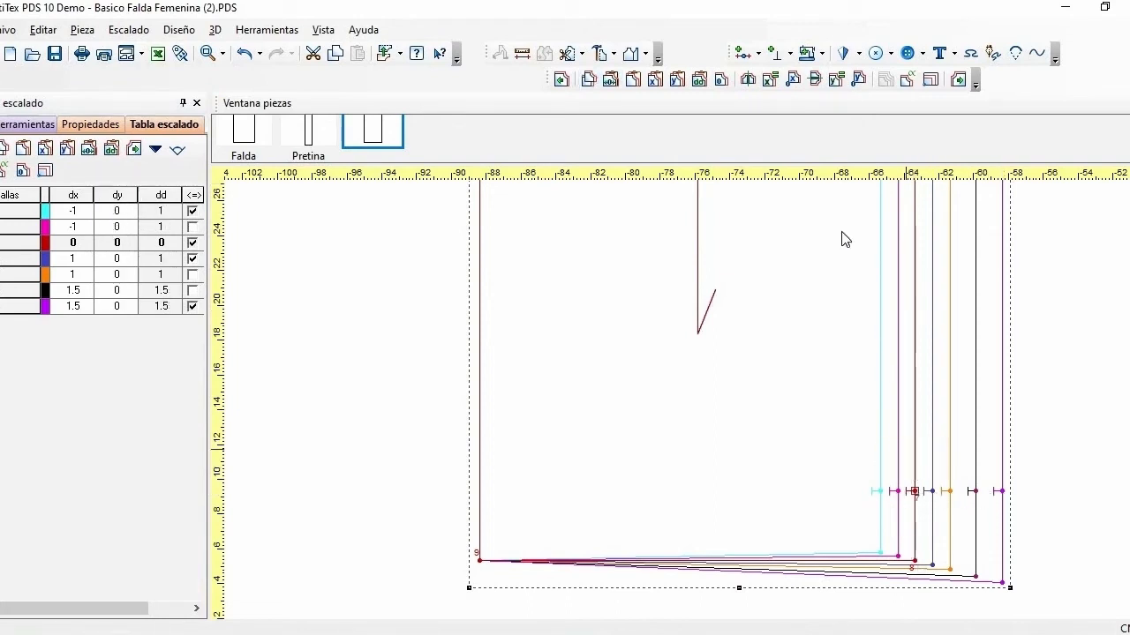
{"action": "left_click", "coordinate": [677, 80]}
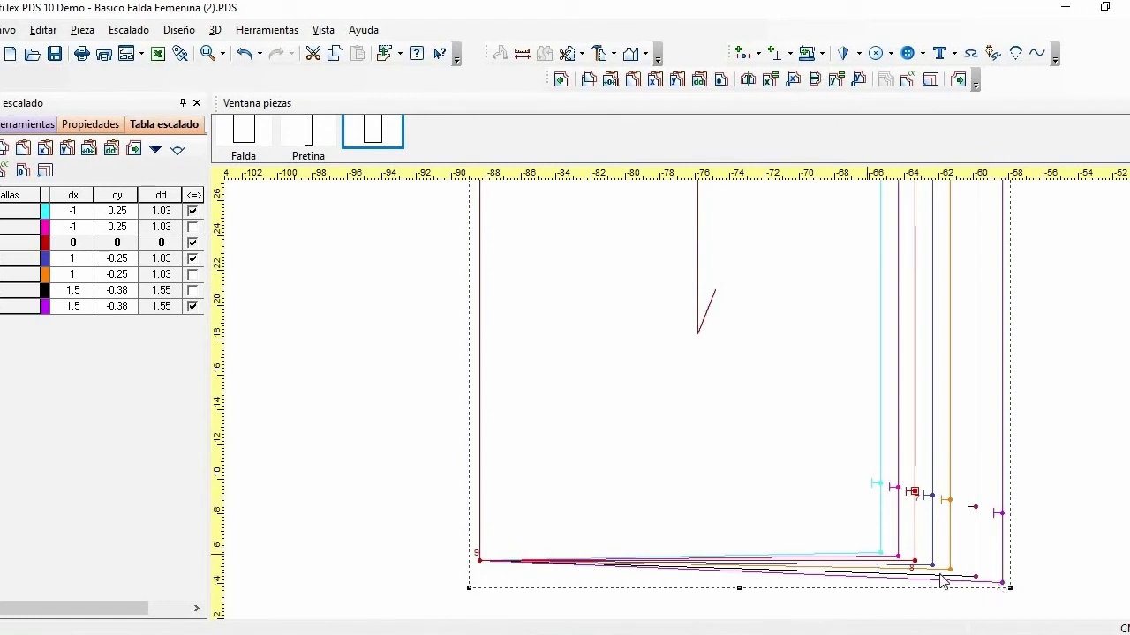
{"action": "left_click", "coordinate": [480, 560]}
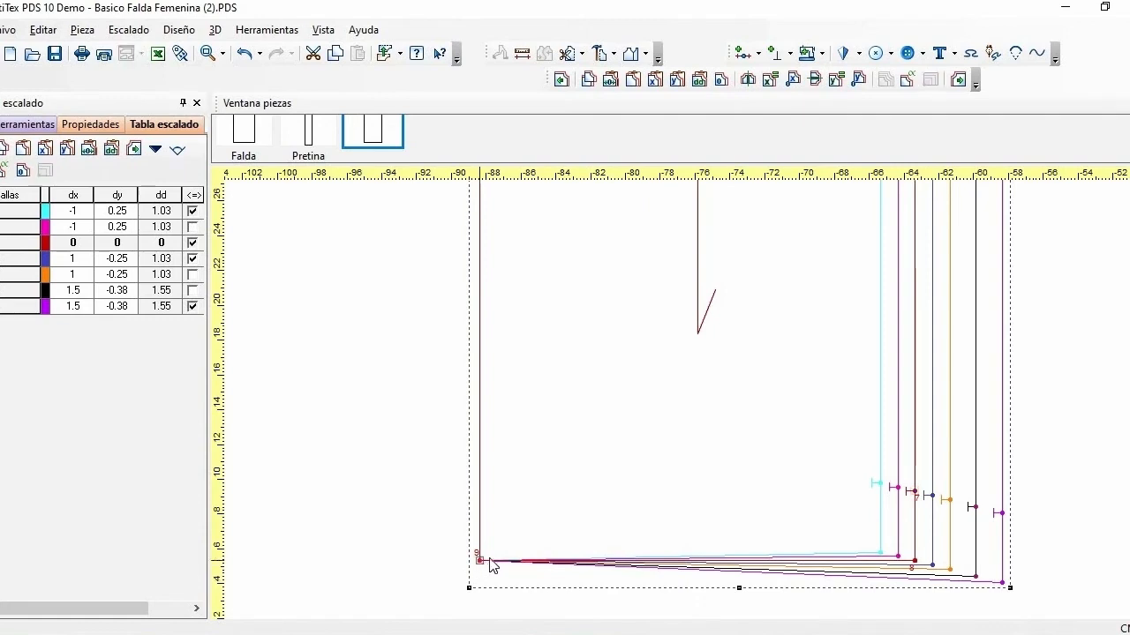
{"action": "left_click", "coordinate": [676, 80]}
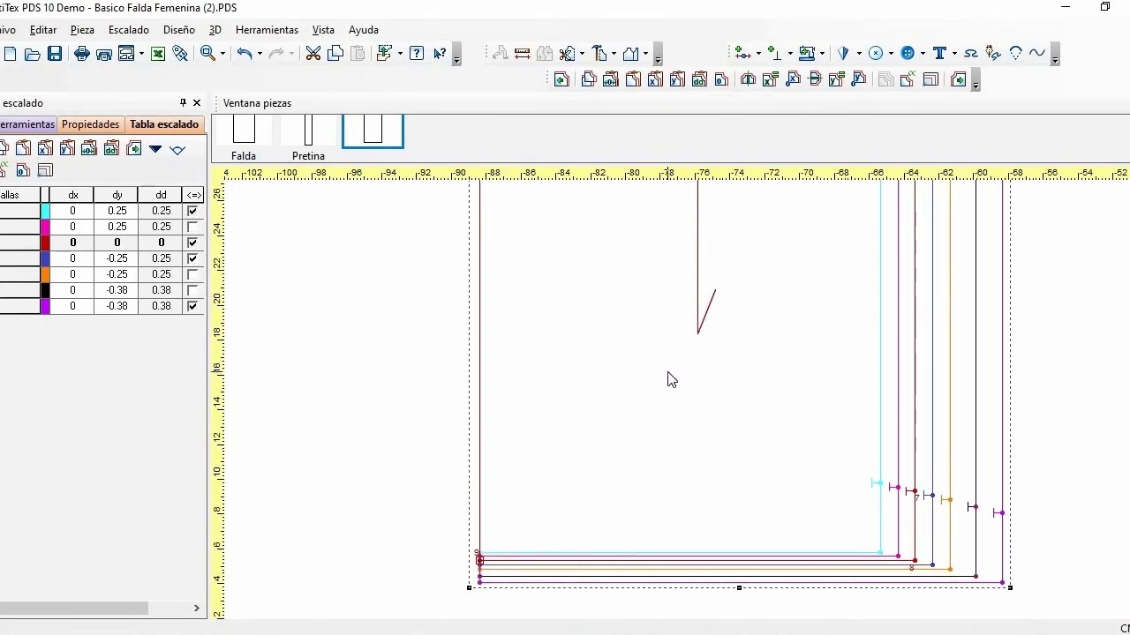
Place the Falda Posterior piece in the work area beside the graded skirt piece
{"action": "key", "text": "Home"}
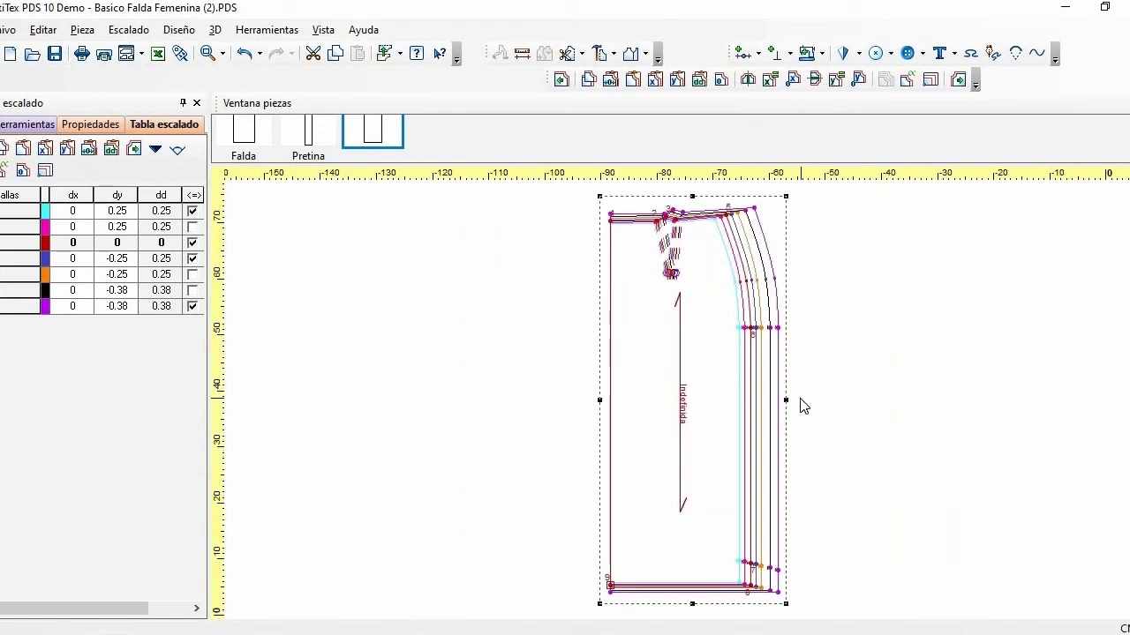
{"action": "left_click", "coordinate": [932, 255]}
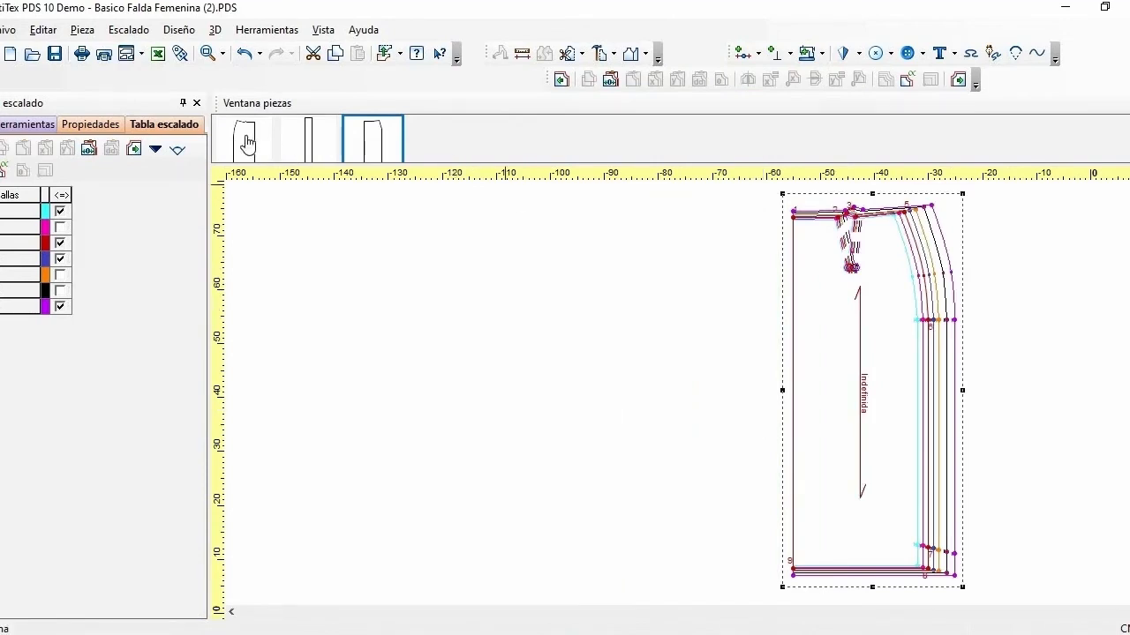
{"action": "left_click_drag", "start_coordinate": [242, 151], "coordinate": [752, 274]}
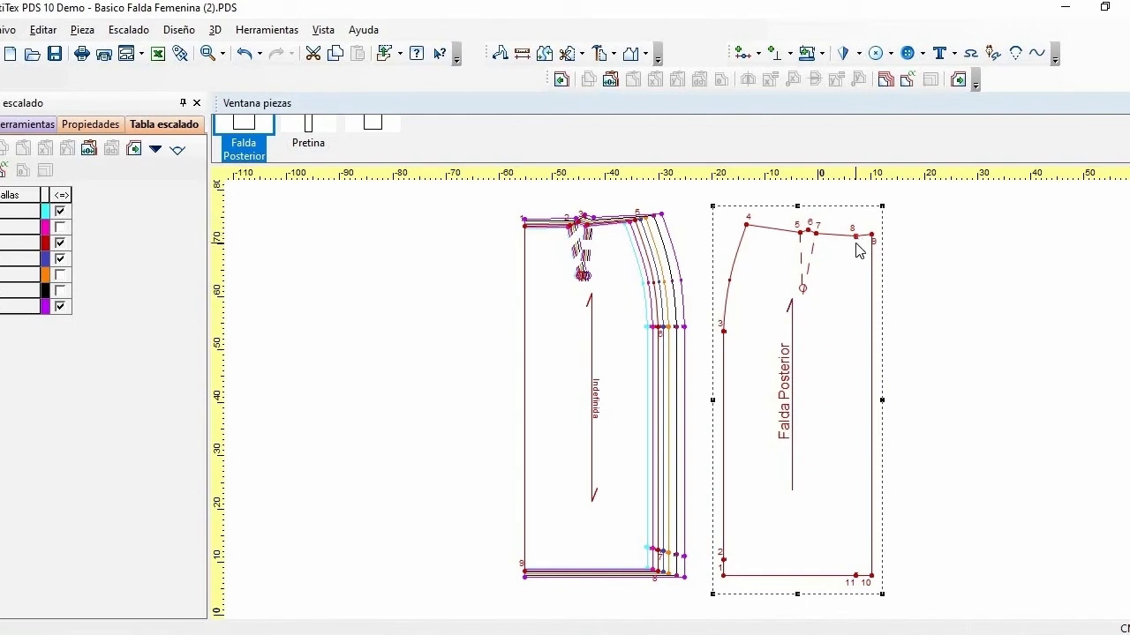
Set the dy value of size 12 at the back skirt's waist corner, point 9, to 0.25 and apply it to all sizes
{"action": "left_click", "coordinate": [226, 55]}
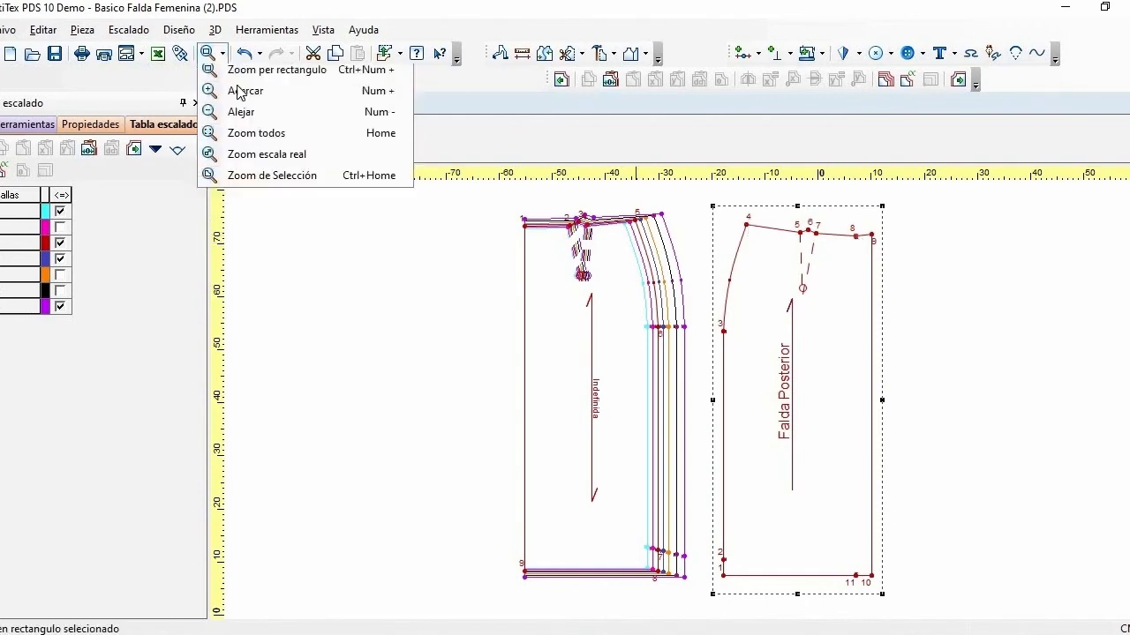
{"action": "left_click", "coordinate": [251, 78]}
{"action": "left_click_drag", "start_coordinate": [711, 225], "coordinate": [918, 321]}
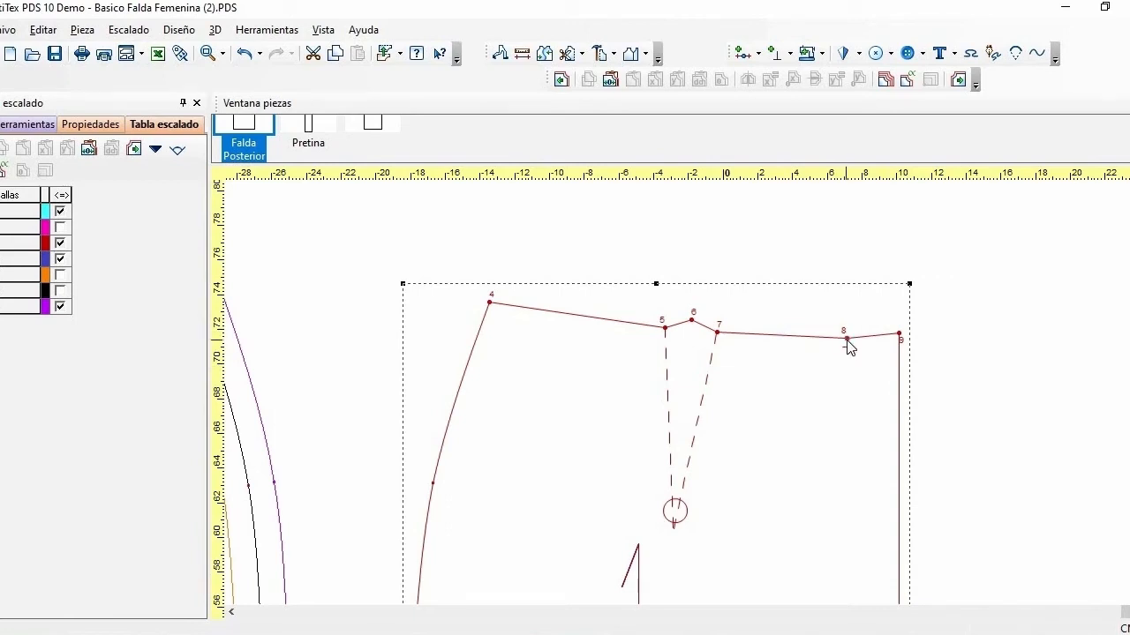
{"action": "left_click", "coordinate": [900, 336]}
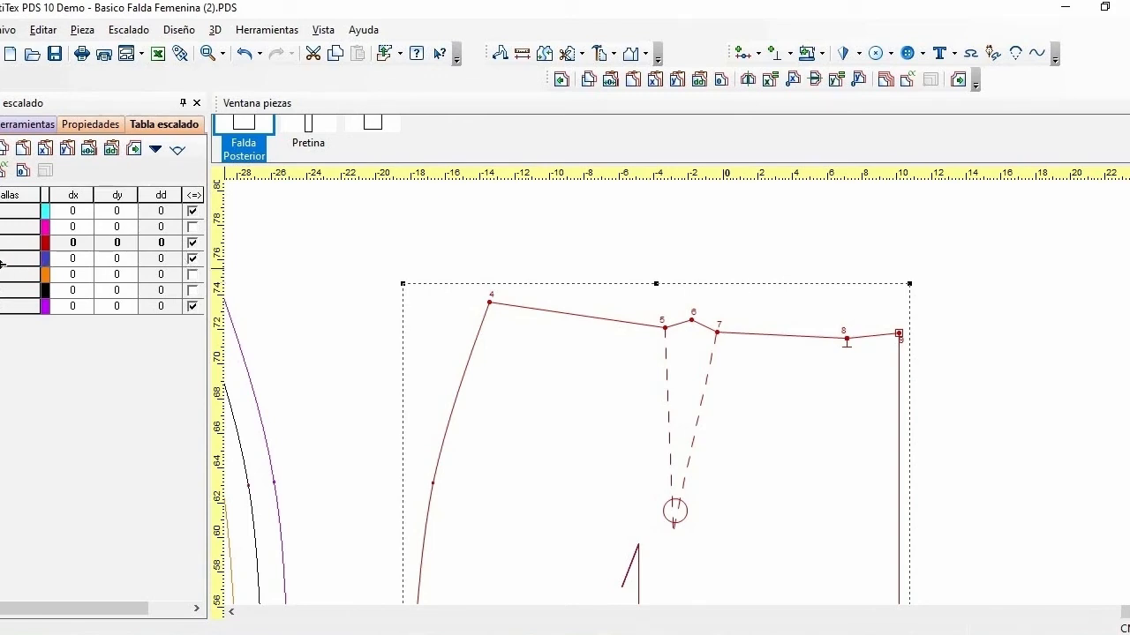
{"action": "left_click", "coordinate": [123, 260]}
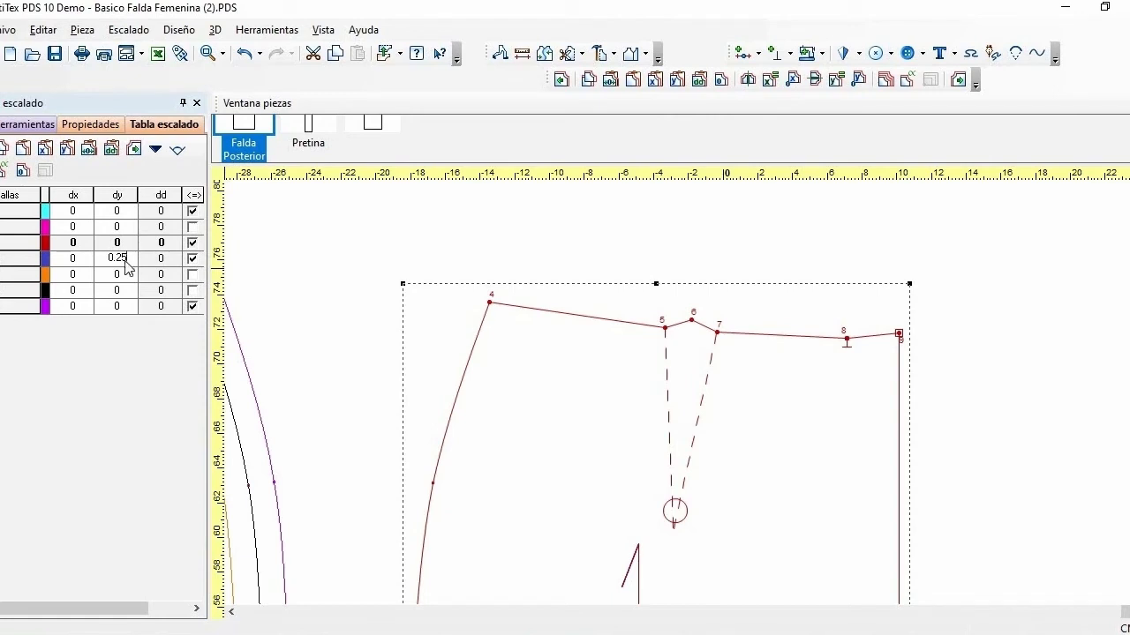
{"action": "key", "text": "Return"}
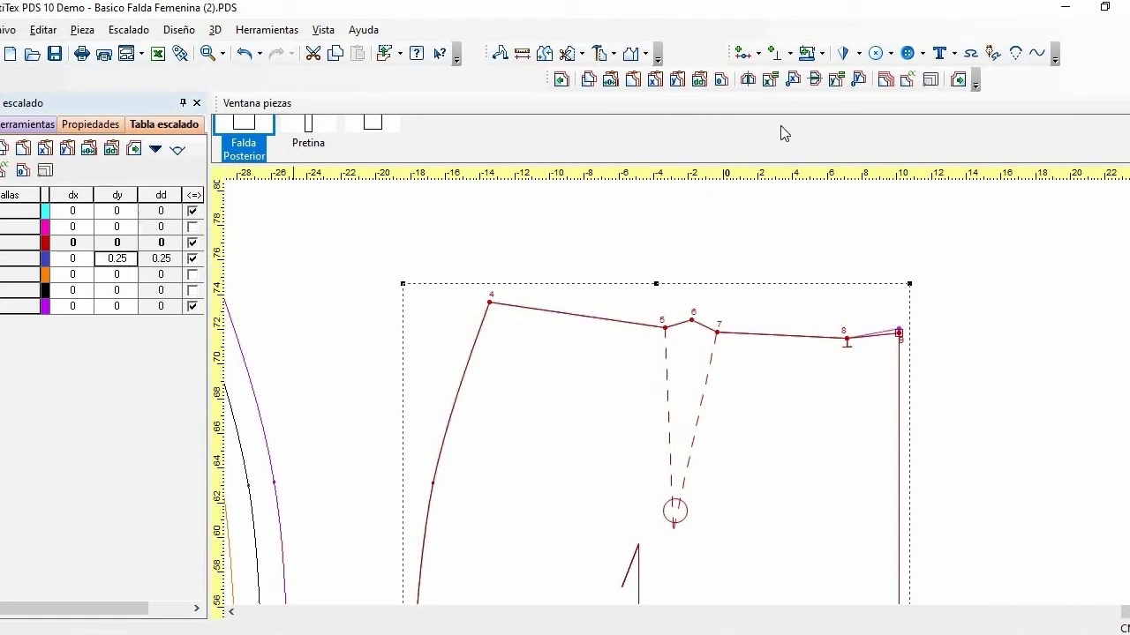
{"action": "left_click", "coordinate": [836, 79]}
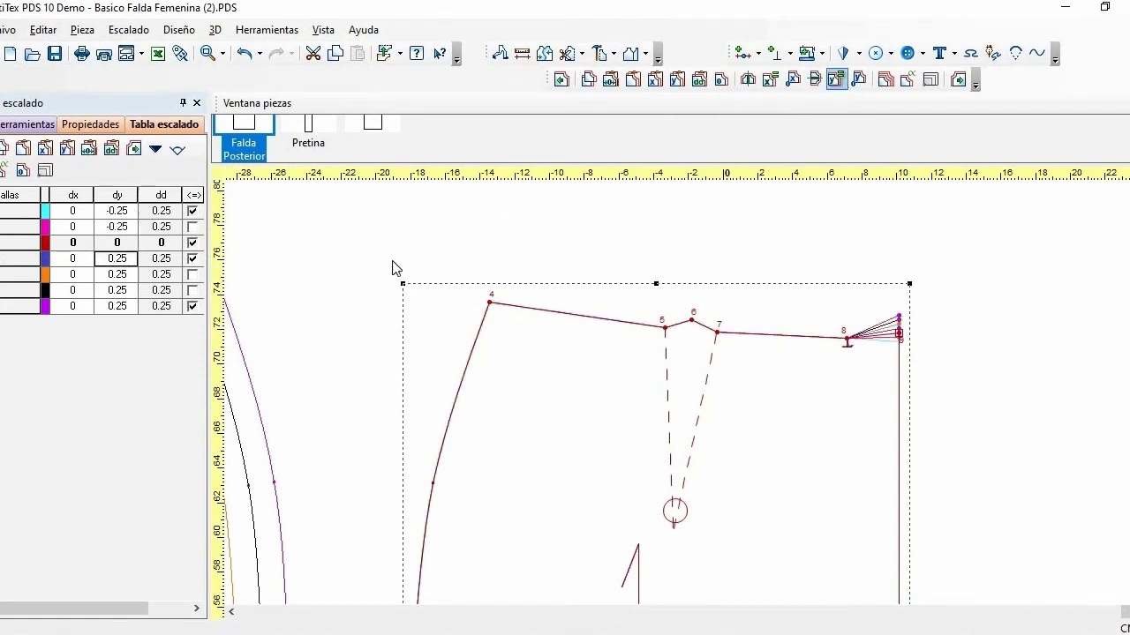
Set the dy grading values of sizes 16 and 18 at point 9 of the back skirt to 0.38
{"action": "double_click", "coordinate": [128, 290]}
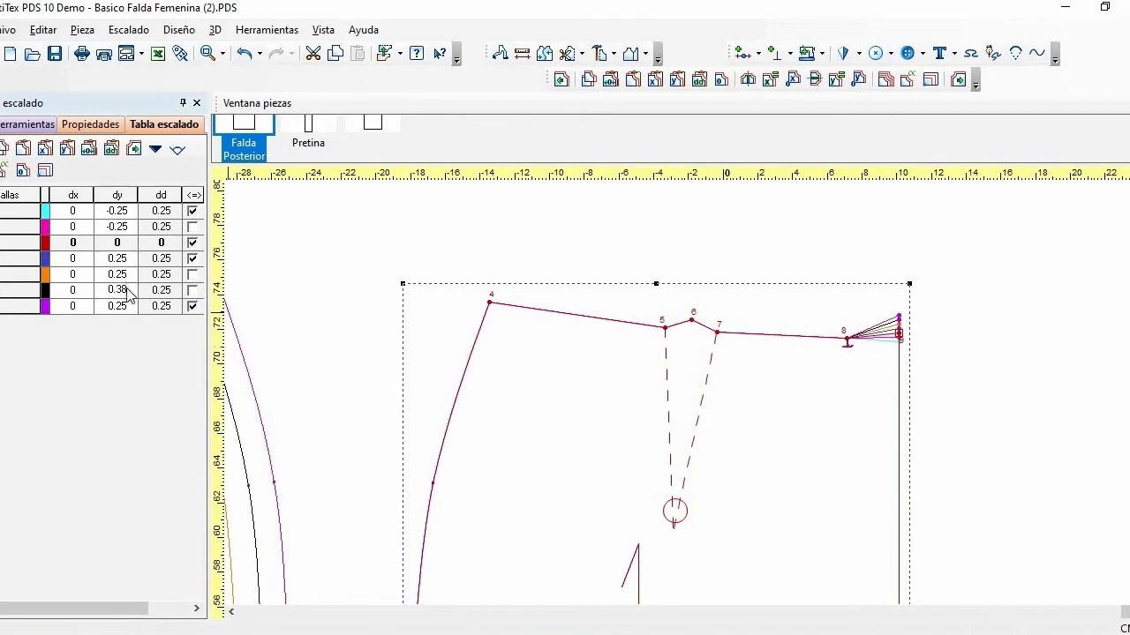
{"action": "key", "text": "Return"}
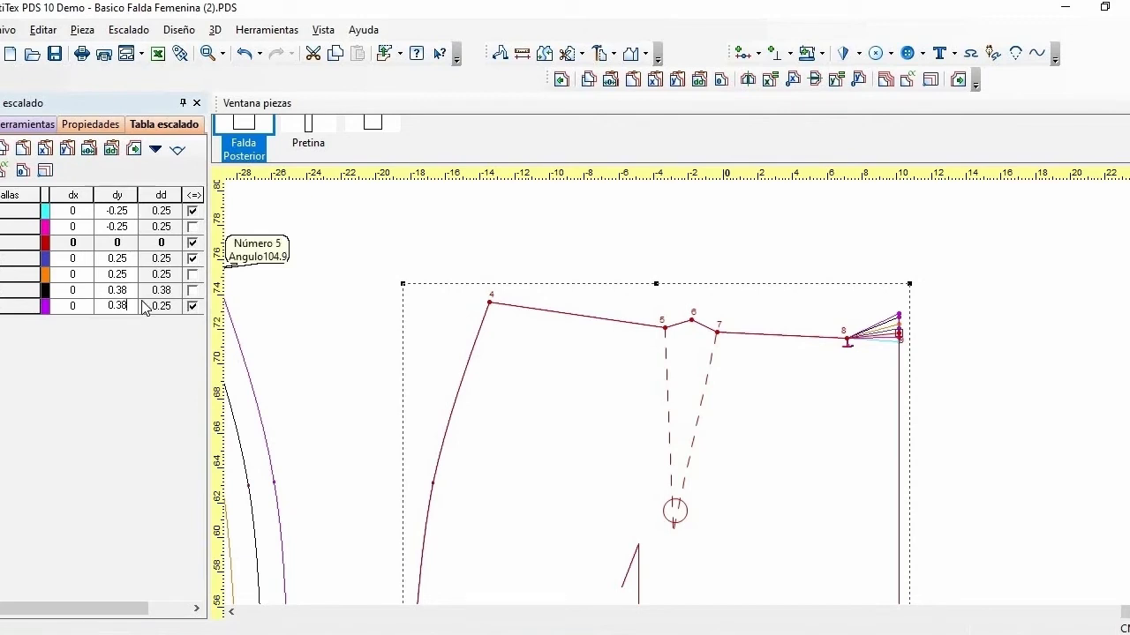
{"action": "type", "text": "0.38"}
{"action": "key", "text": "Return"}
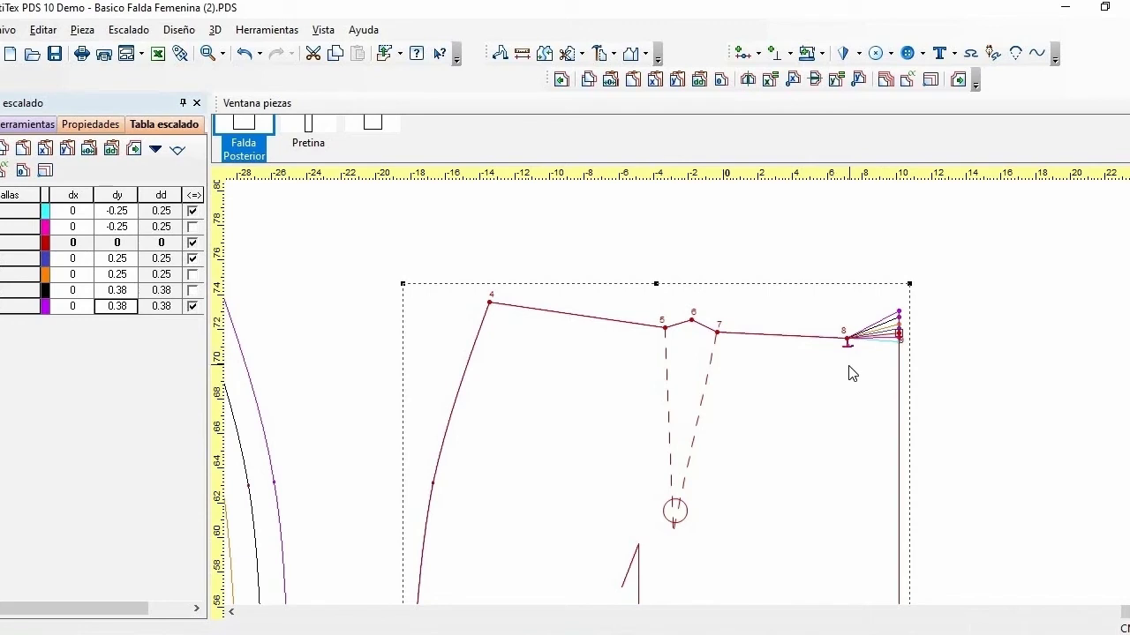
Copy the grading of point 9 and paste it onto waistline points 8 and 7 of the back skirt
{"action": "left_click", "coordinate": [900, 334]}
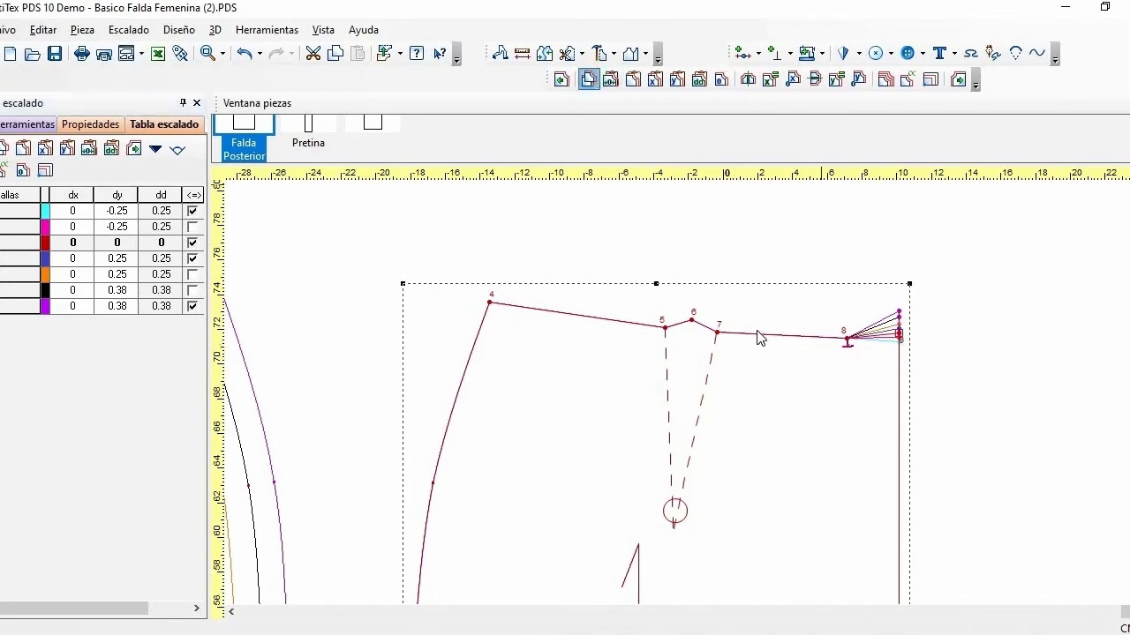
{"action": "left_click", "coordinate": [848, 343]}
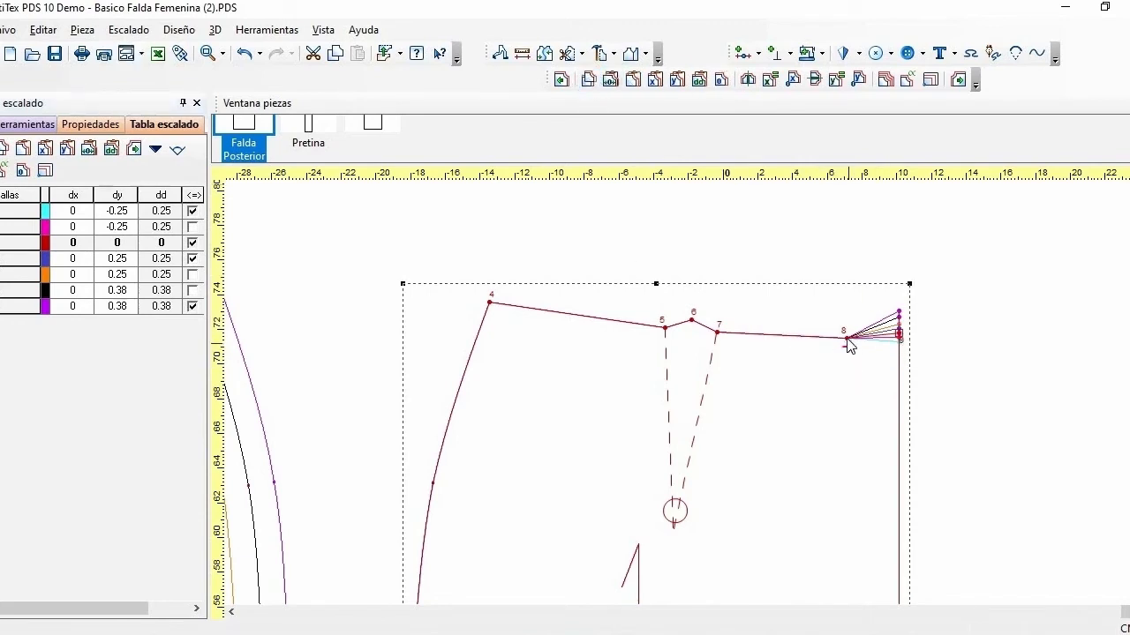
{"action": "left_click", "coordinate": [633, 80]}
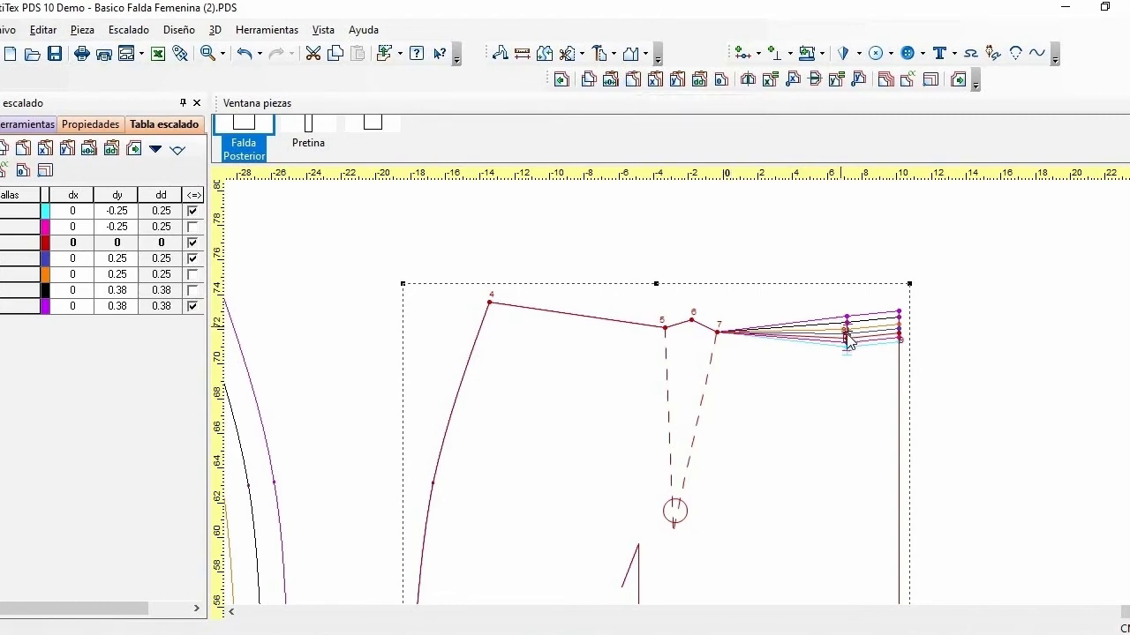
{"action": "left_click", "coordinate": [717, 332]}
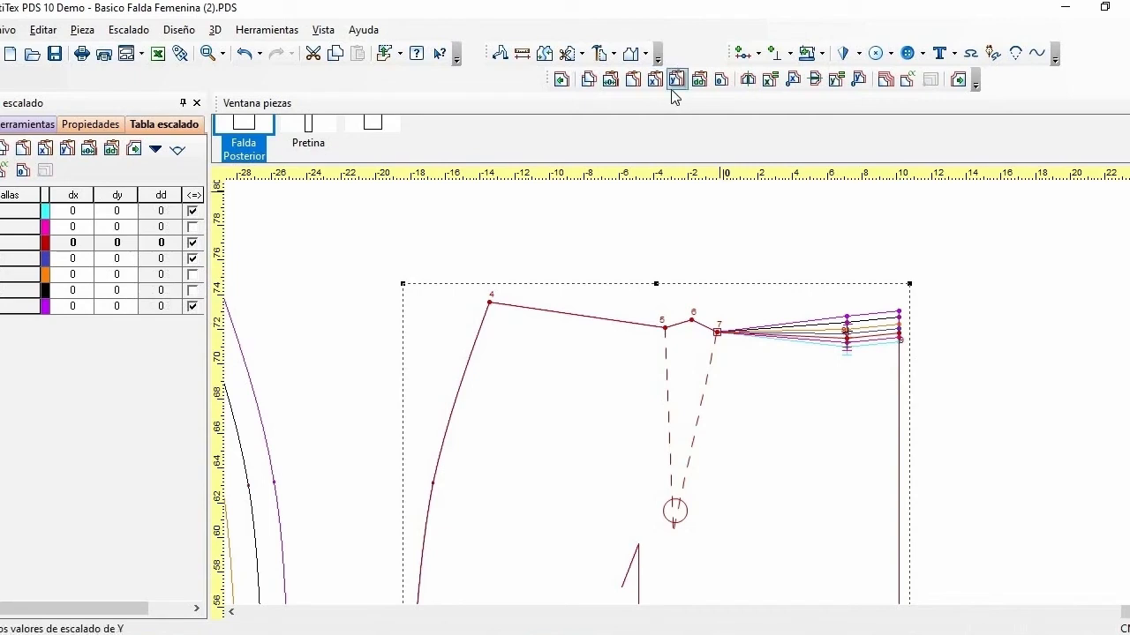
{"action": "left_click", "coordinate": [634, 81]}
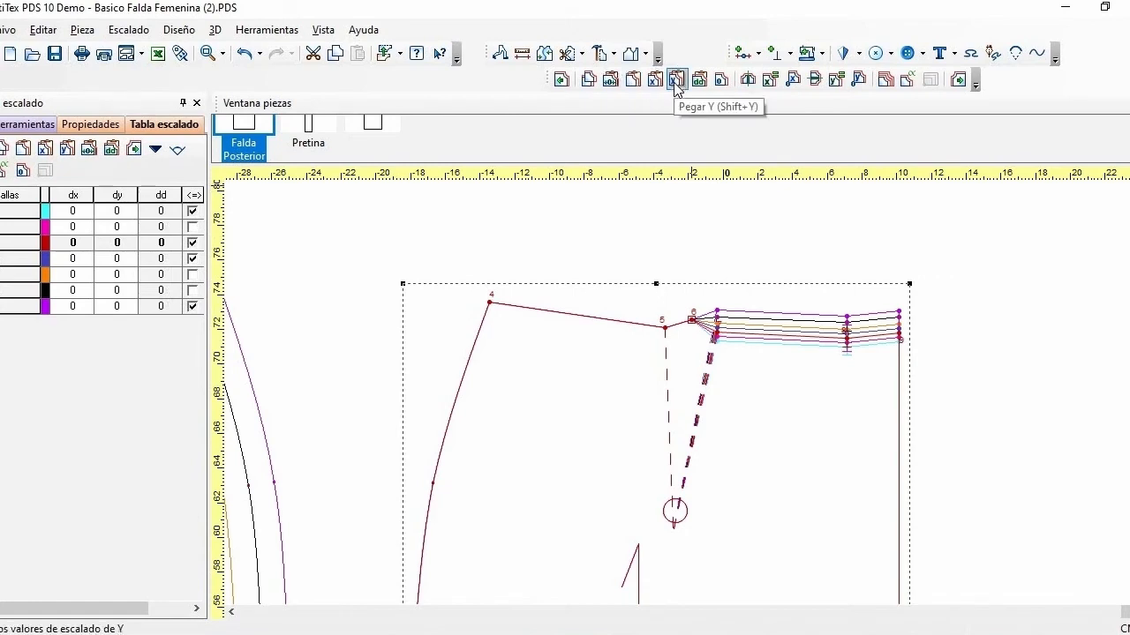
Paste the copied grading onto points 6, 5 and 4 along the back skirt's waistline
{"action": "left_click", "coordinate": [632, 80]}
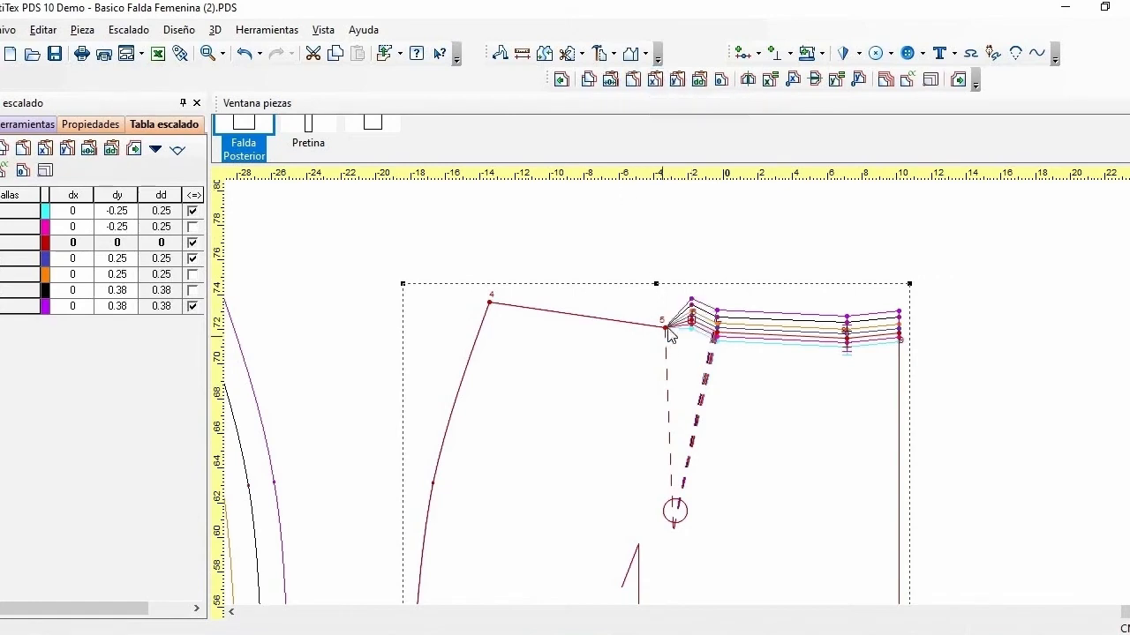
{"action": "left_click", "coordinate": [630, 81]}
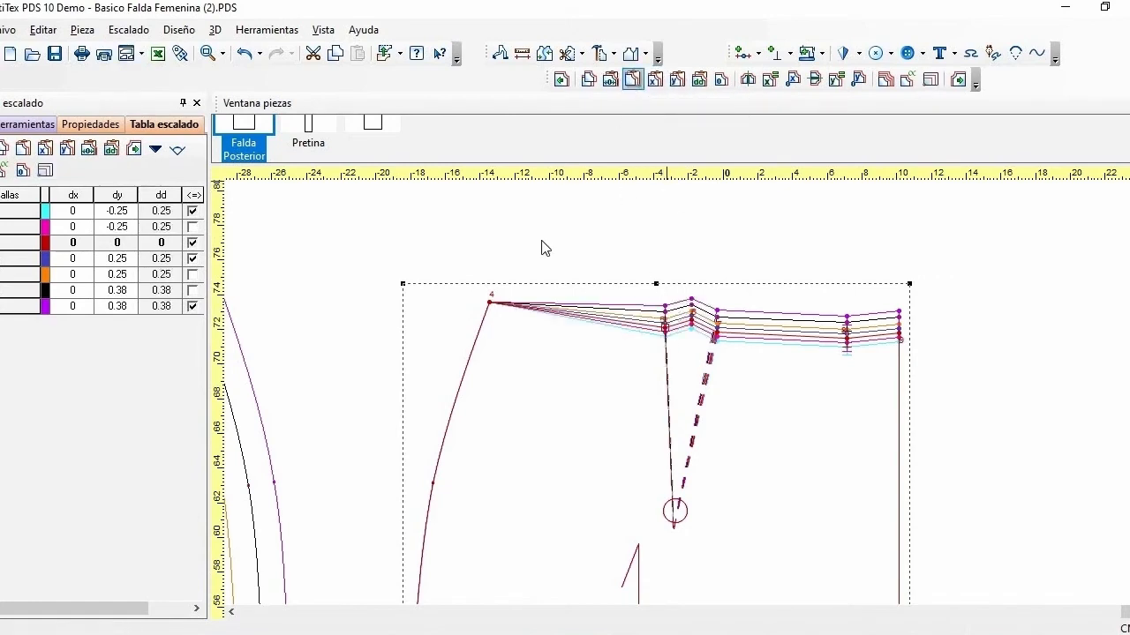
{"action": "left_click", "coordinate": [491, 304]}
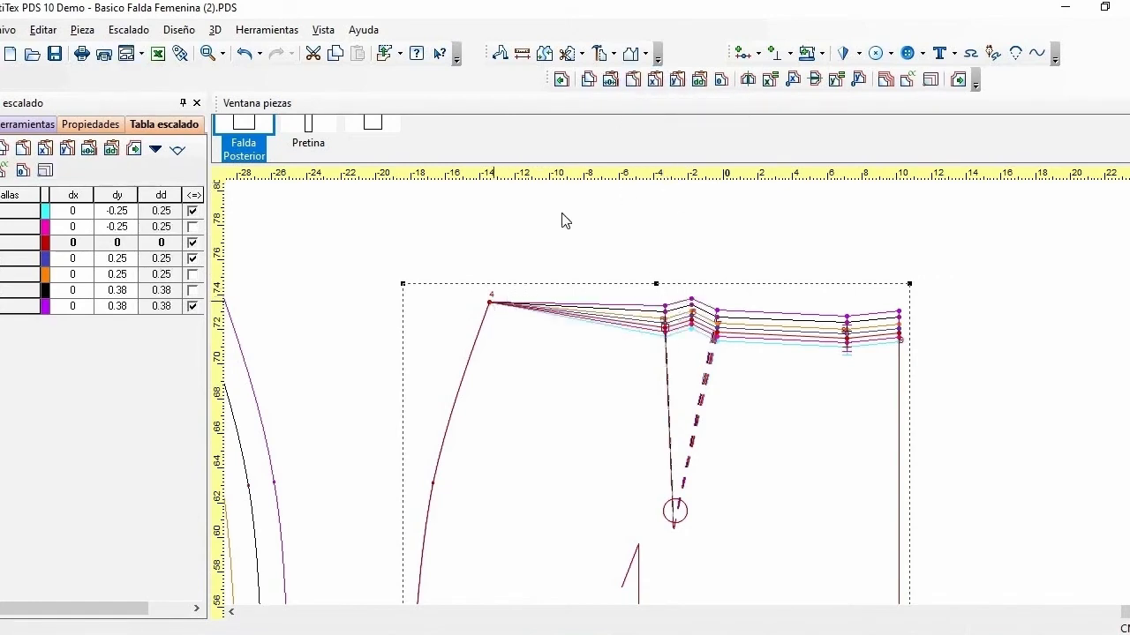
{"action": "left_click", "coordinate": [635, 82]}
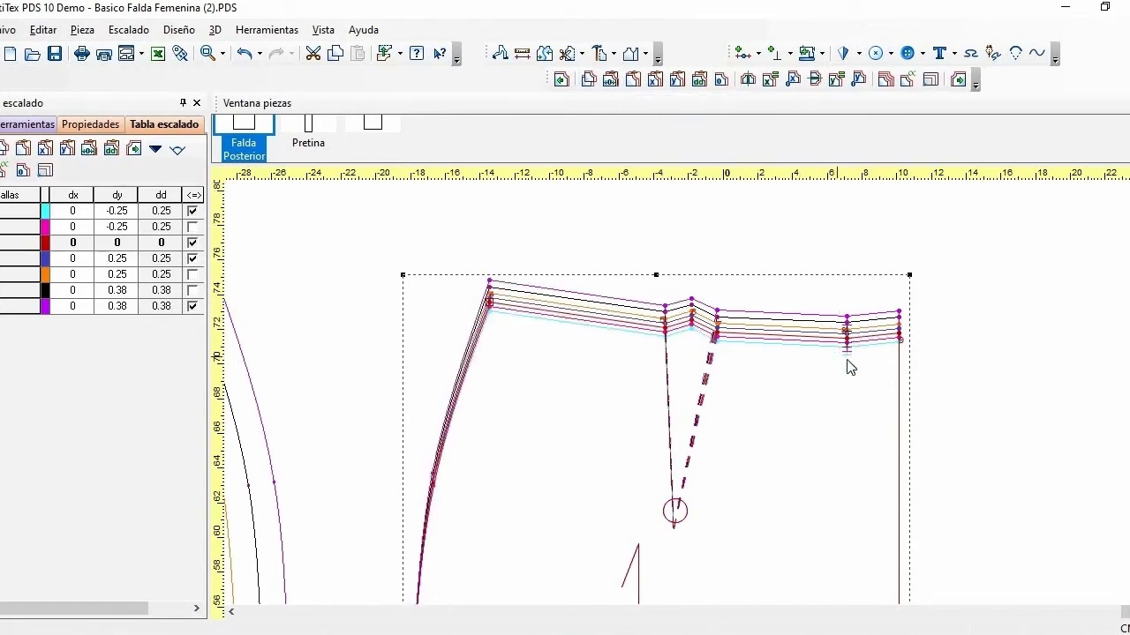
Place the Pretina piece in the work area and move Falda Posterior to the other side of the graded skirt piece
{"action": "scroll", "coordinate": [691, 399], "scroll_direction": "up", "scroll_amount": 3}
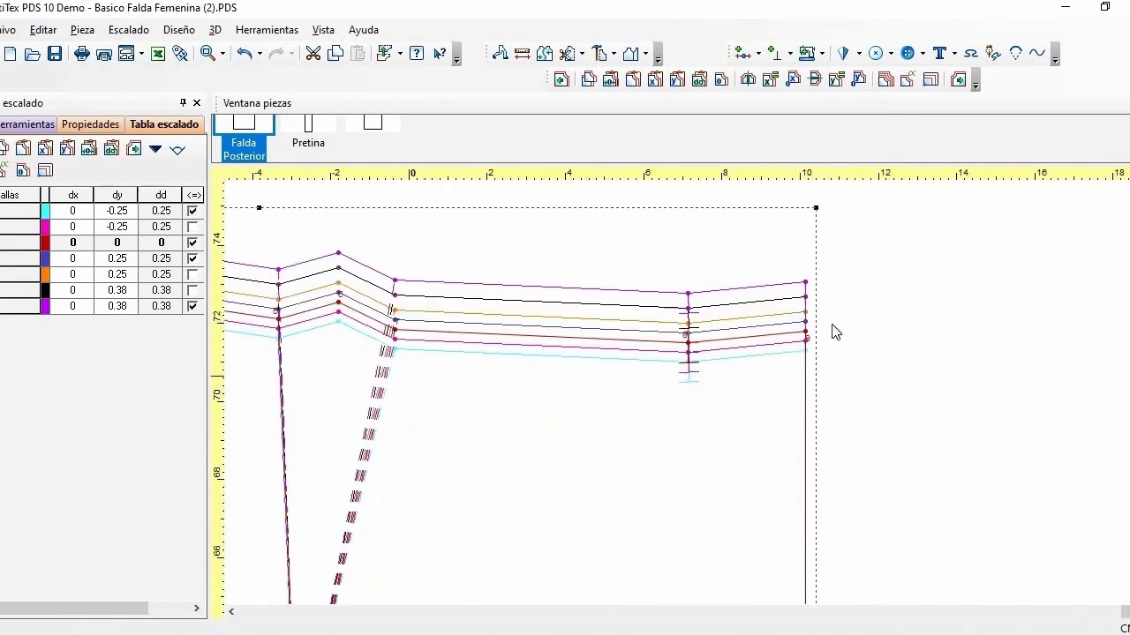
{"action": "left_click", "coordinate": [192, 289]}
{"action": "left_click", "coordinate": [395, 329]}
{"action": "key", "text": "Home"}
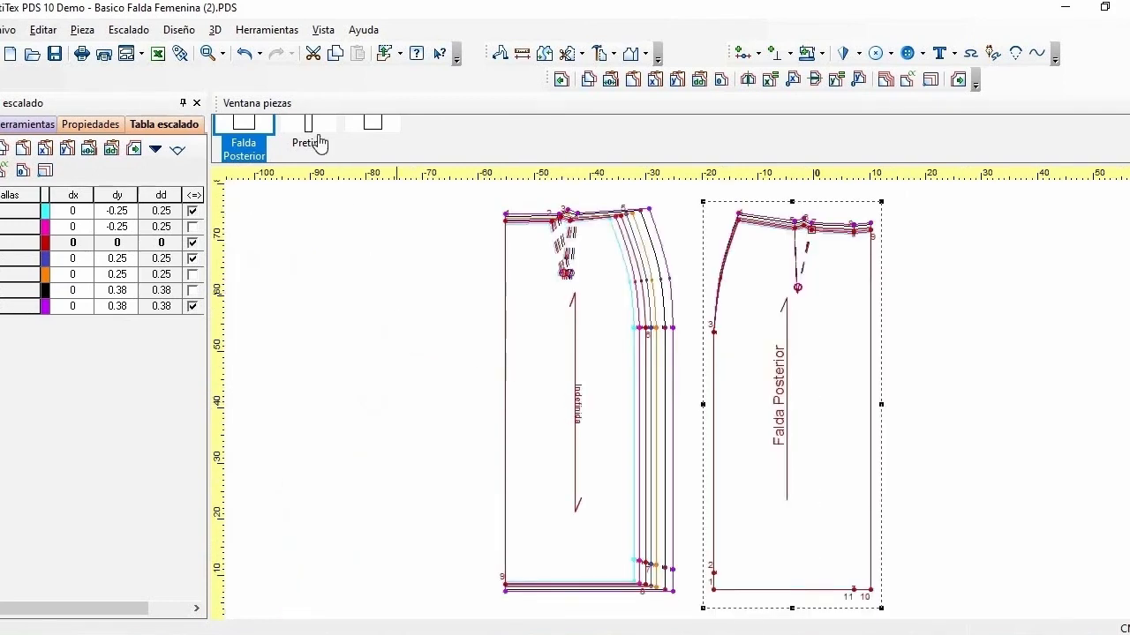
{"action": "left_click_drag", "start_coordinate": [307, 135], "coordinate": [837, 385]}
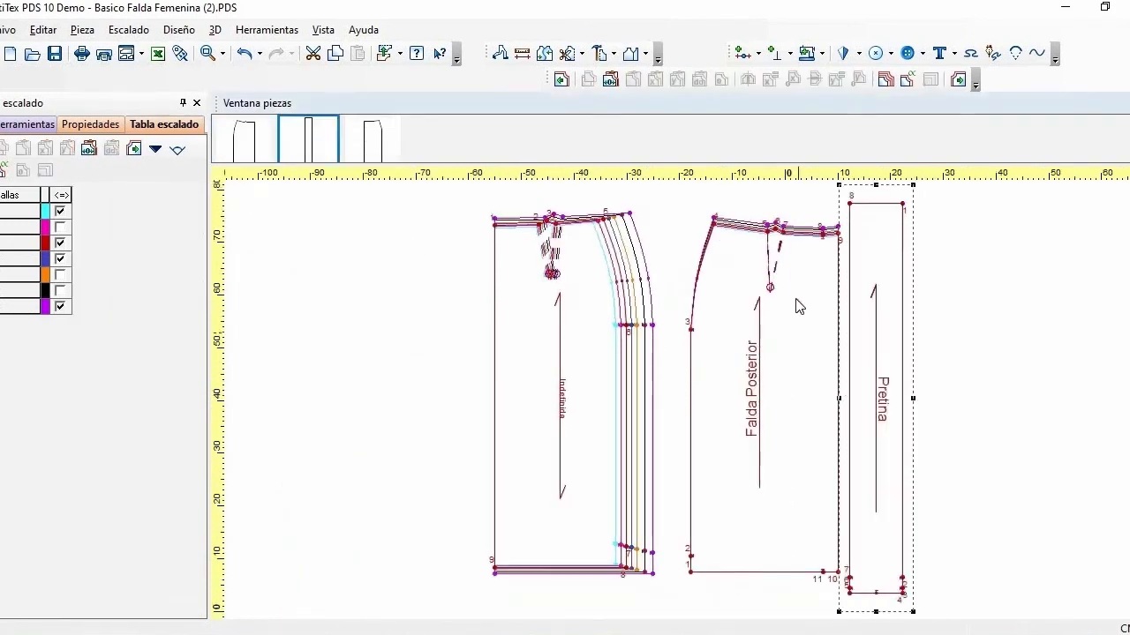
{"action": "left_click_drag", "start_coordinate": [780, 305], "coordinate": [406, 300]}
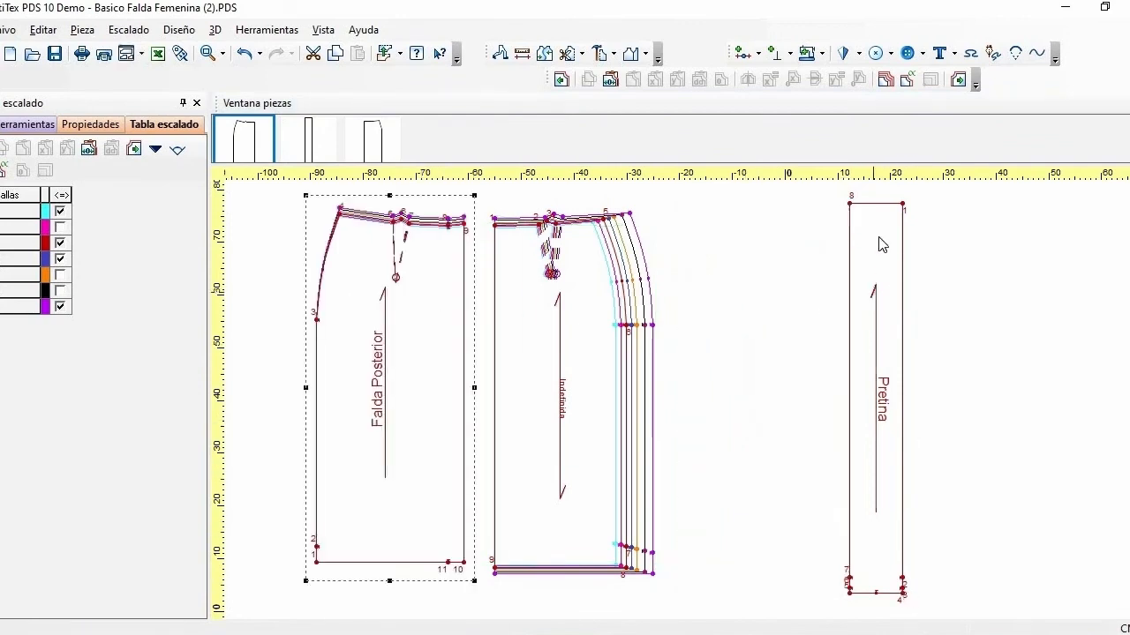
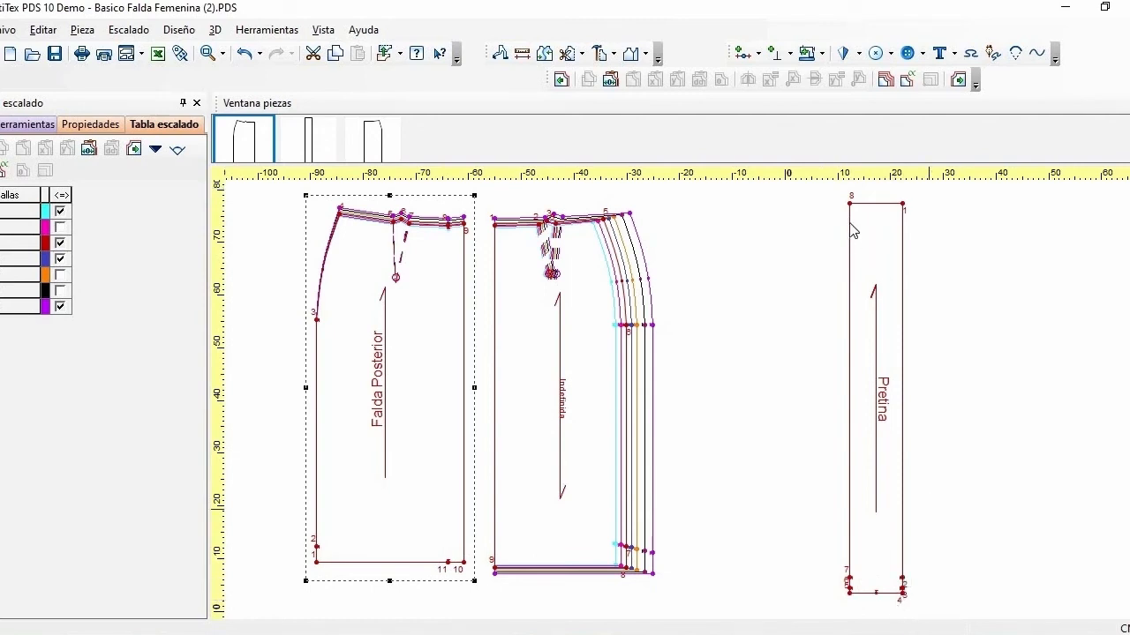
Set the dy value of size 12 at the Pretina's upper corner, point 8, to 4 and apply it to all sizes
{"action": "left_click", "coordinate": [845, 434]}
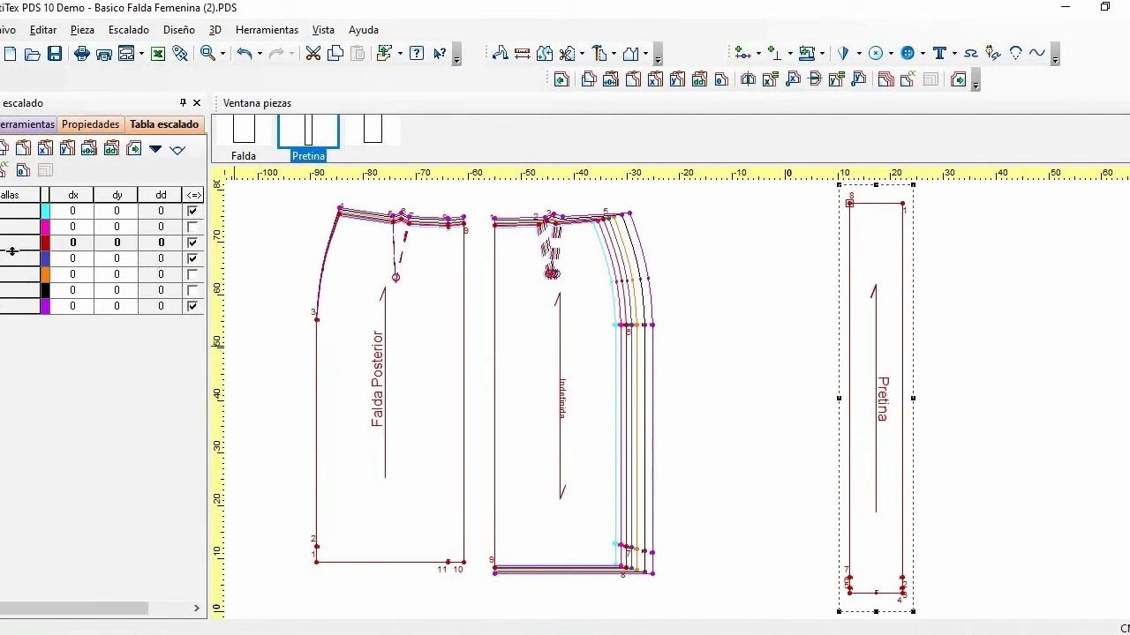
{"action": "left_click", "coordinate": [118, 258]}
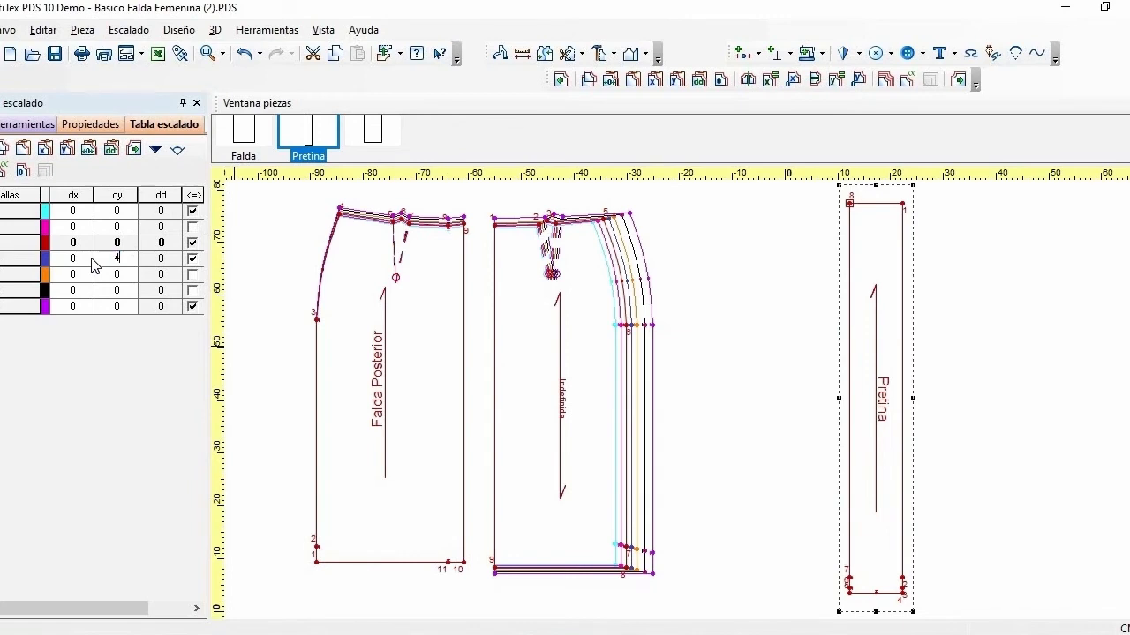
{"action": "type", "text": "4"}
{"action": "key", "text": "Return"}
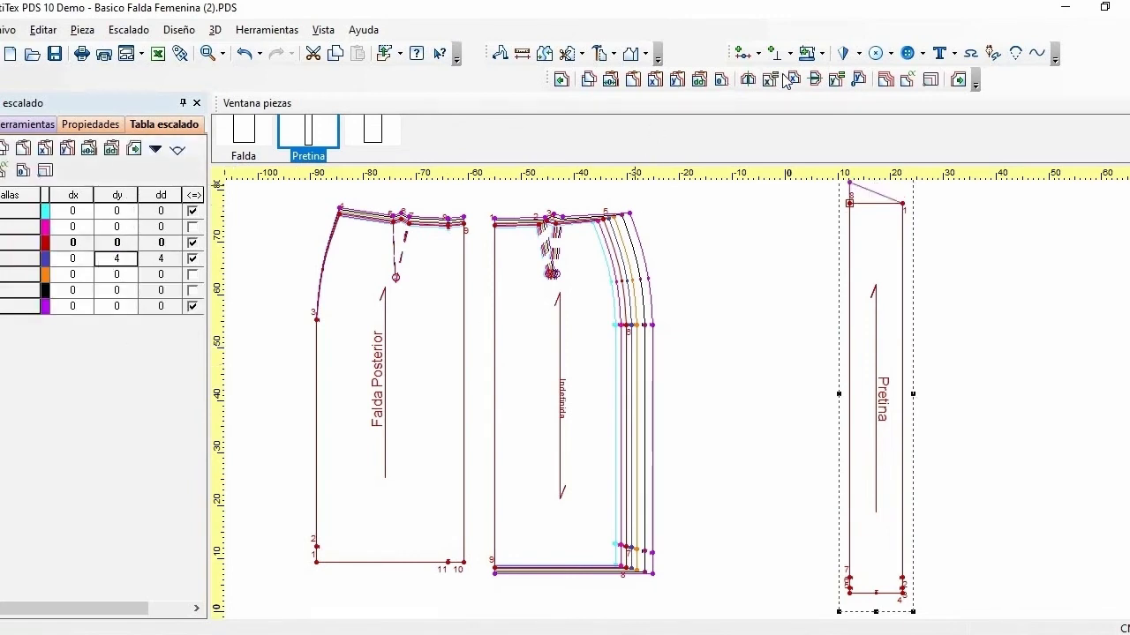
{"action": "left_click", "coordinate": [836, 81]}
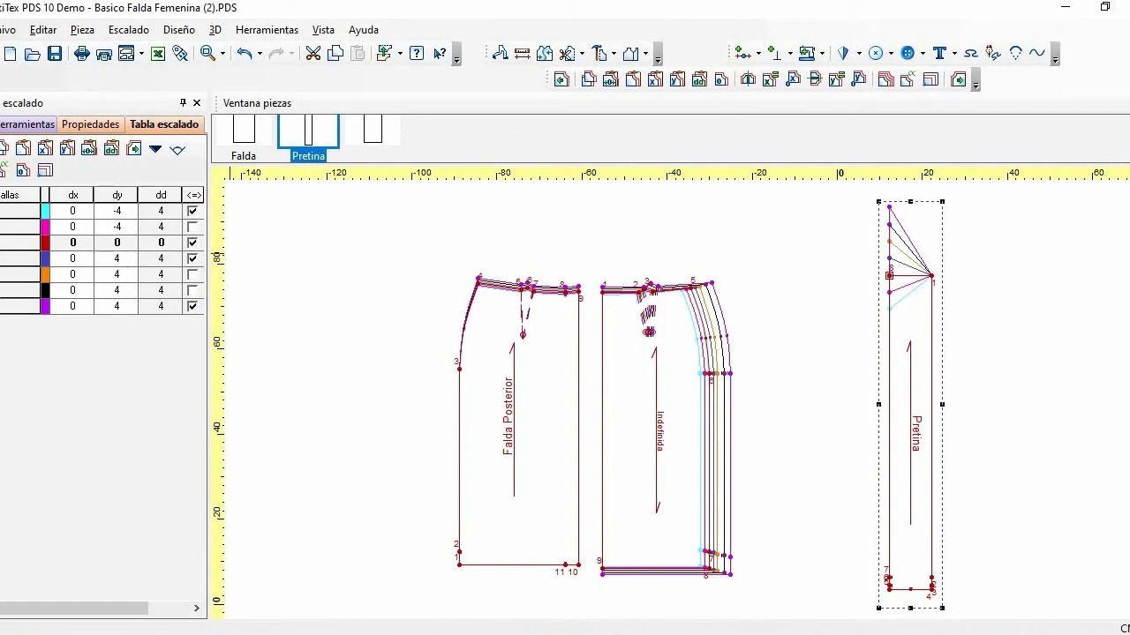
Set the dy grading values of sizes 16 and 18 at point 8 of the Pretina to 6
{"action": "double_click", "coordinate": [117, 290]}
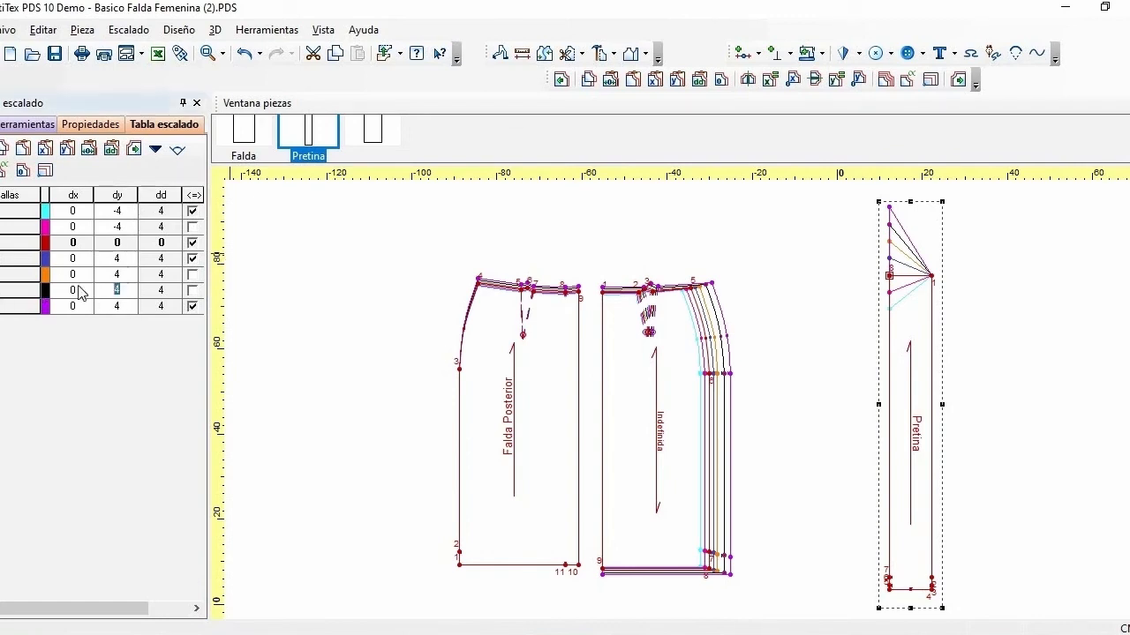
{"action": "type", "text": "6"}
{"action": "left_click_drag", "start_coordinate": [122, 304], "coordinate": [86, 313]}
{"action": "type", "text": "6"}
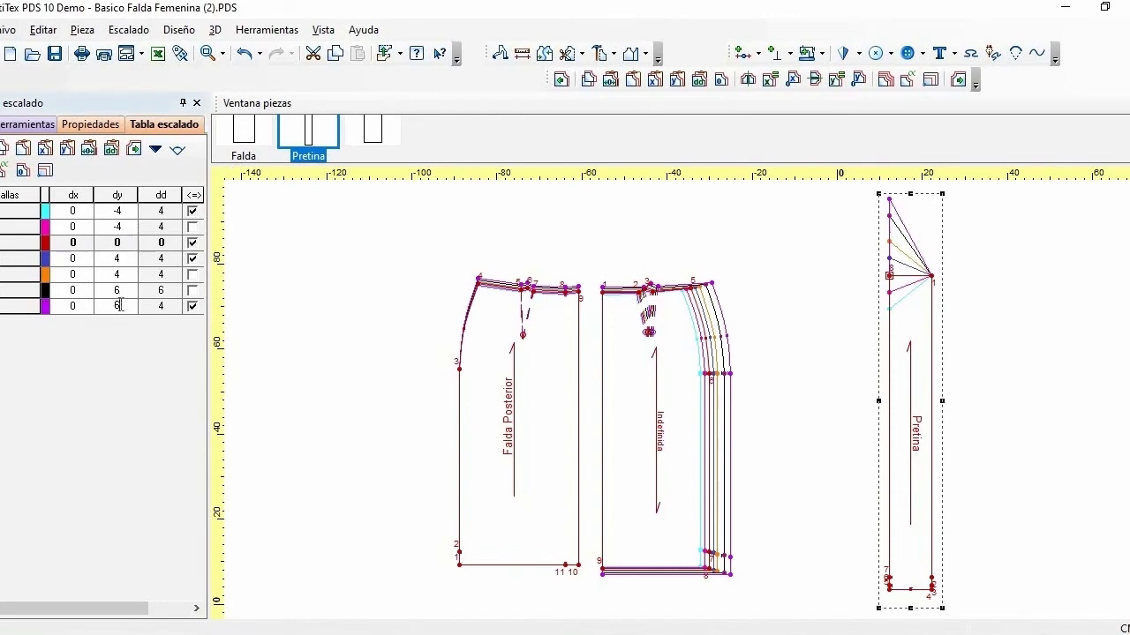
{"action": "key", "text": "Return"}
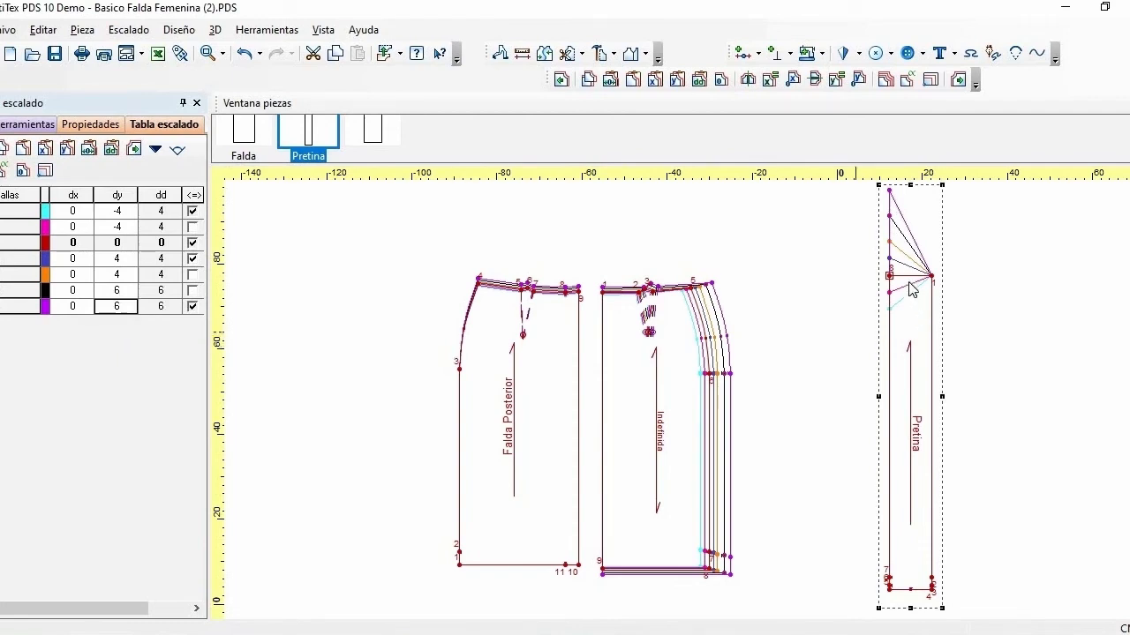
Copy the grading of the Pretina's point 8 and paste it onto the opposite upper corner, point 1
{"action": "left_click", "coordinate": [890, 276]}
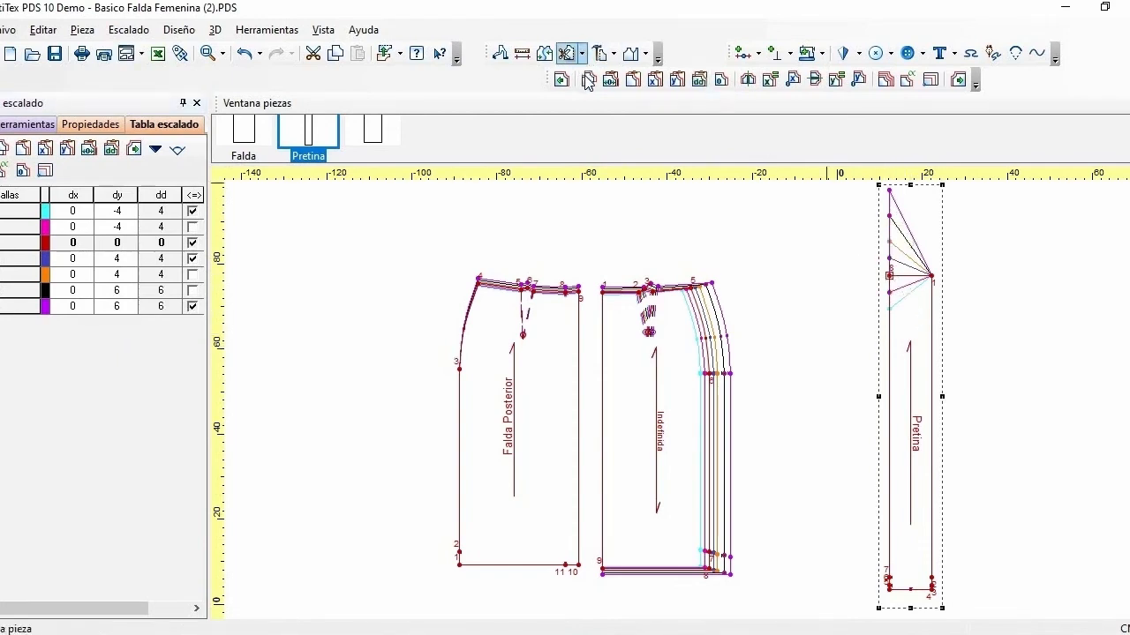
{"action": "left_click", "coordinate": [932, 277]}
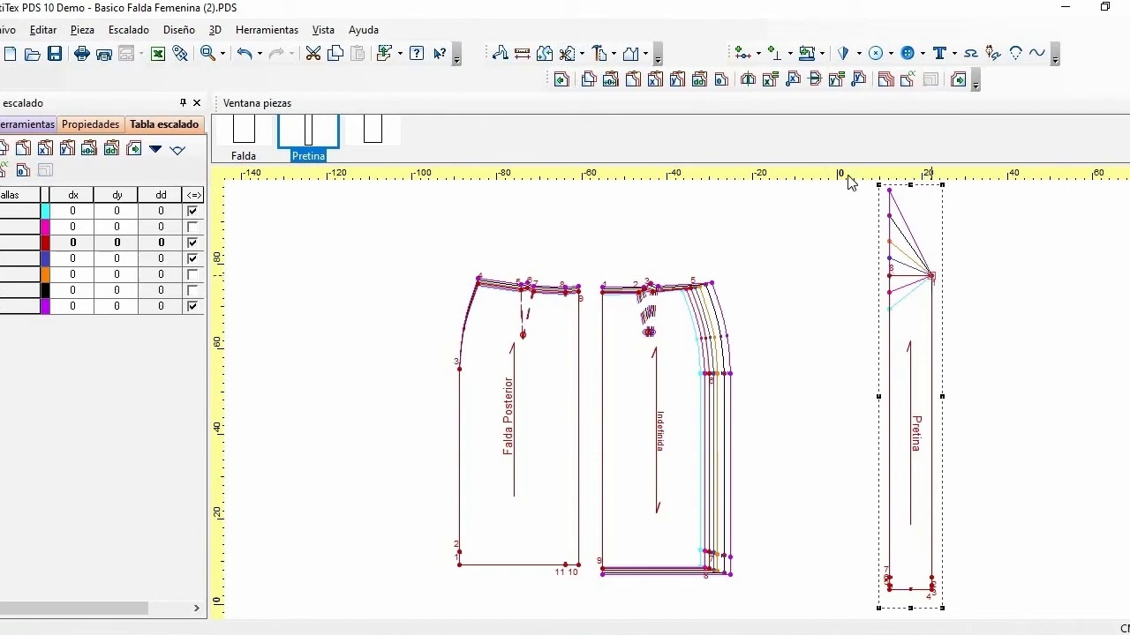
{"action": "left_click", "coordinate": [632, 80]}
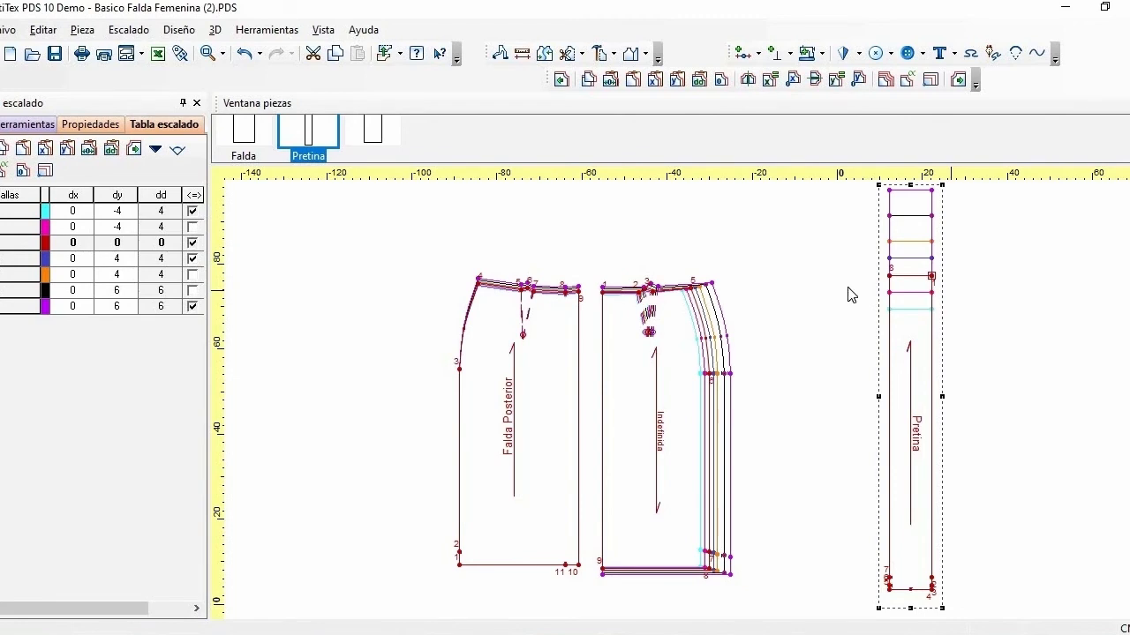
Move the graded skirt piece and Falda Posterior side by side next to the Pretina
{"action": "left_click", "coordinate": [689, 340]}
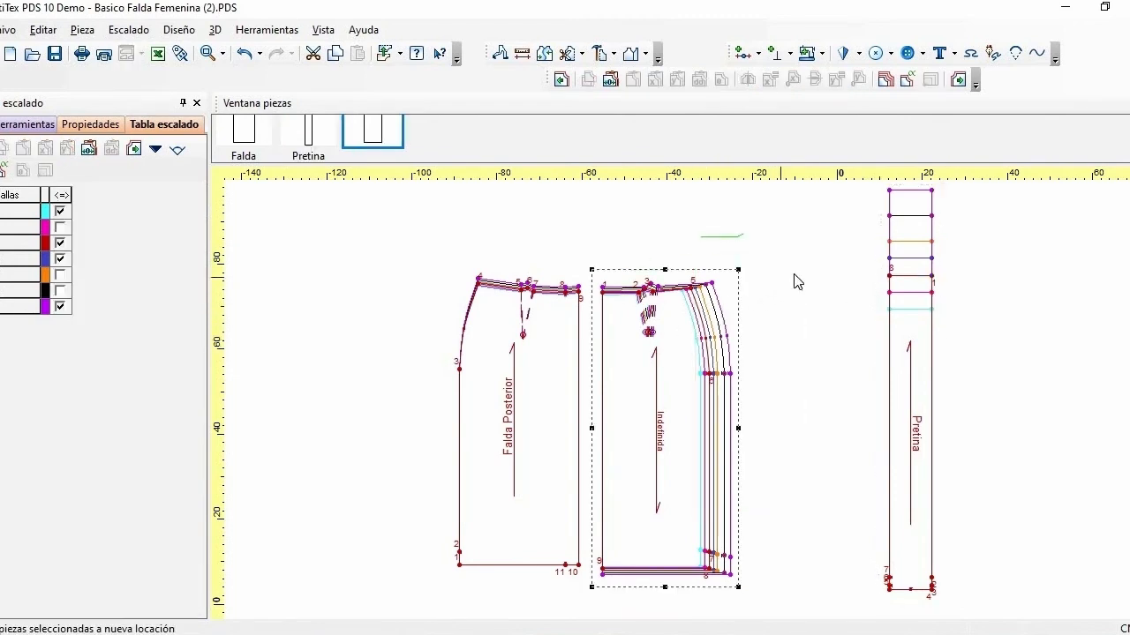
{"action": "left_click", "coordinate": [797, 280]}
{"action": "left_click", "coordinate": [580, 326]}
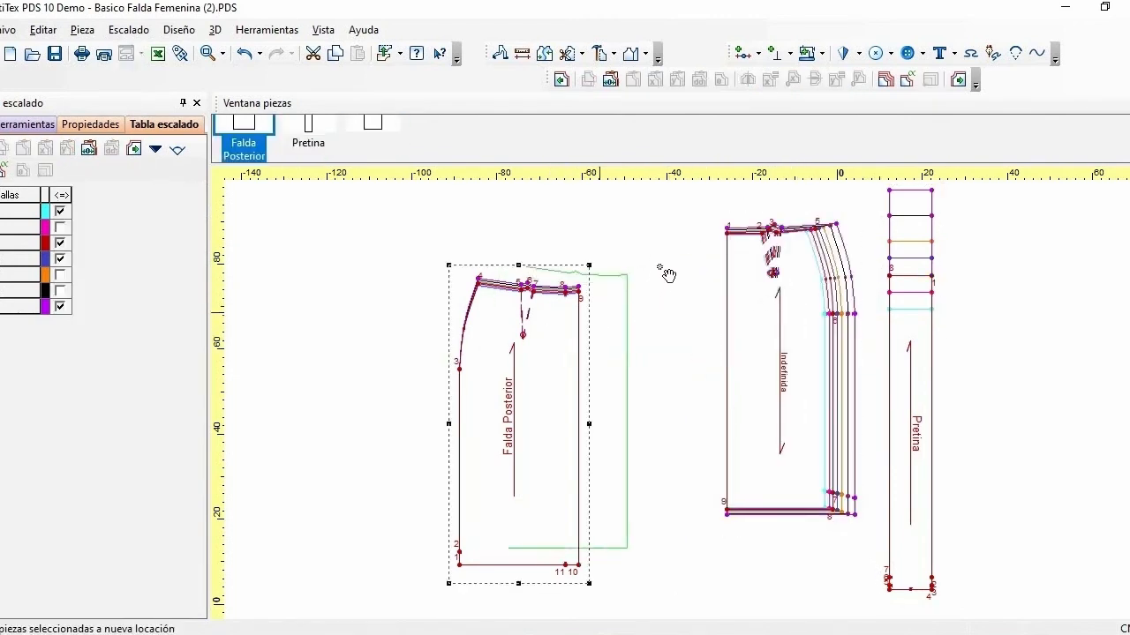
{"action": "left_click", "coordinate": [916, 340]}
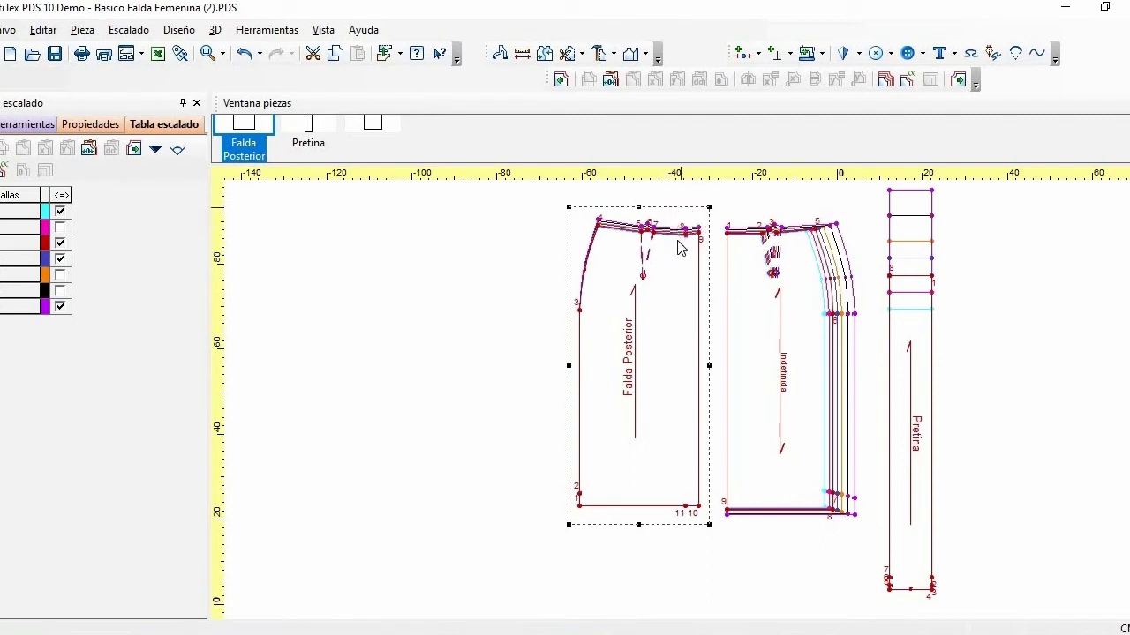
Update the originals of Falda Posterior, the graded skirt piece and the Pretina with their graded versions
{"action": "right_click", "coordinate": [655, 299]}
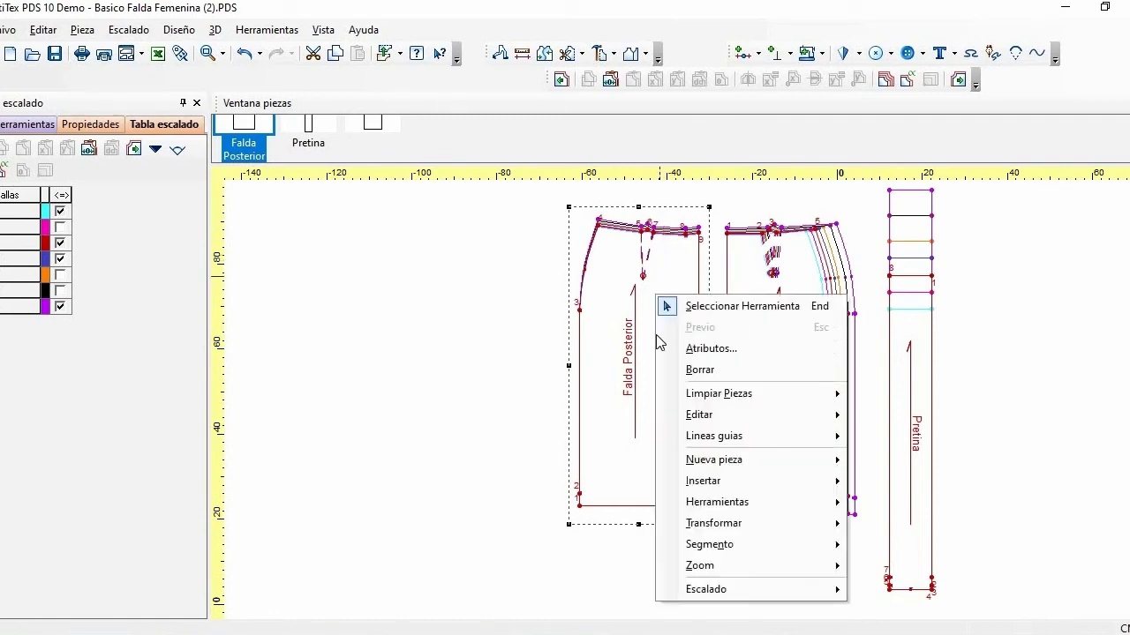
{"action": "mouse_move", "coordinate": [685, 397]}
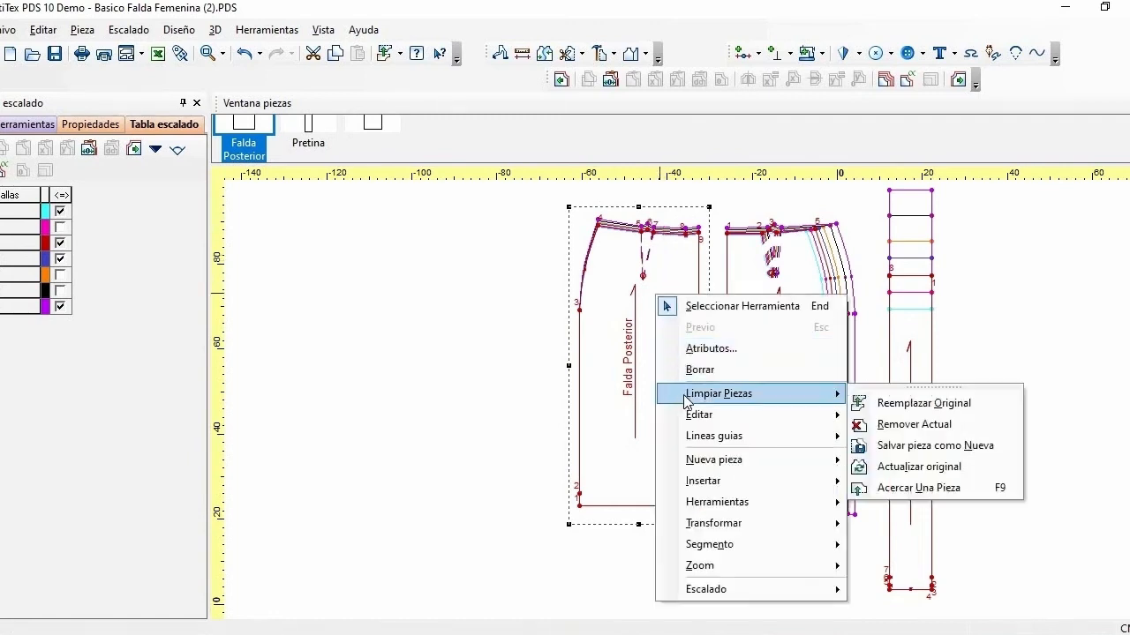
{"action": "left_click", "coordinate": [870, 472]}
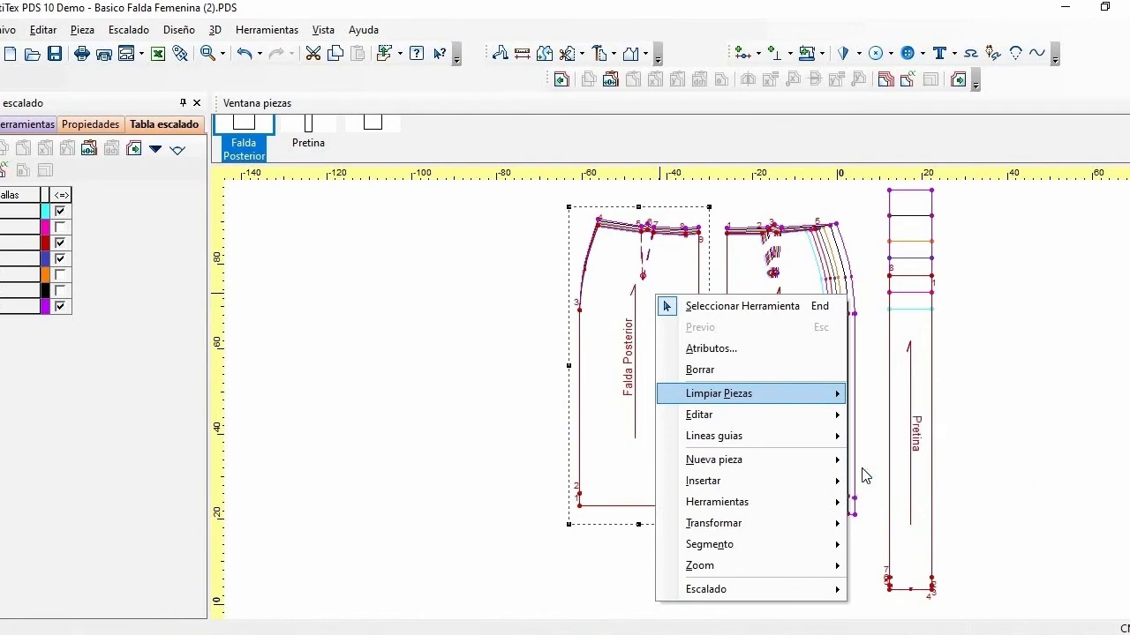
{"action": "left_click", "coordinate": [808, 279]}
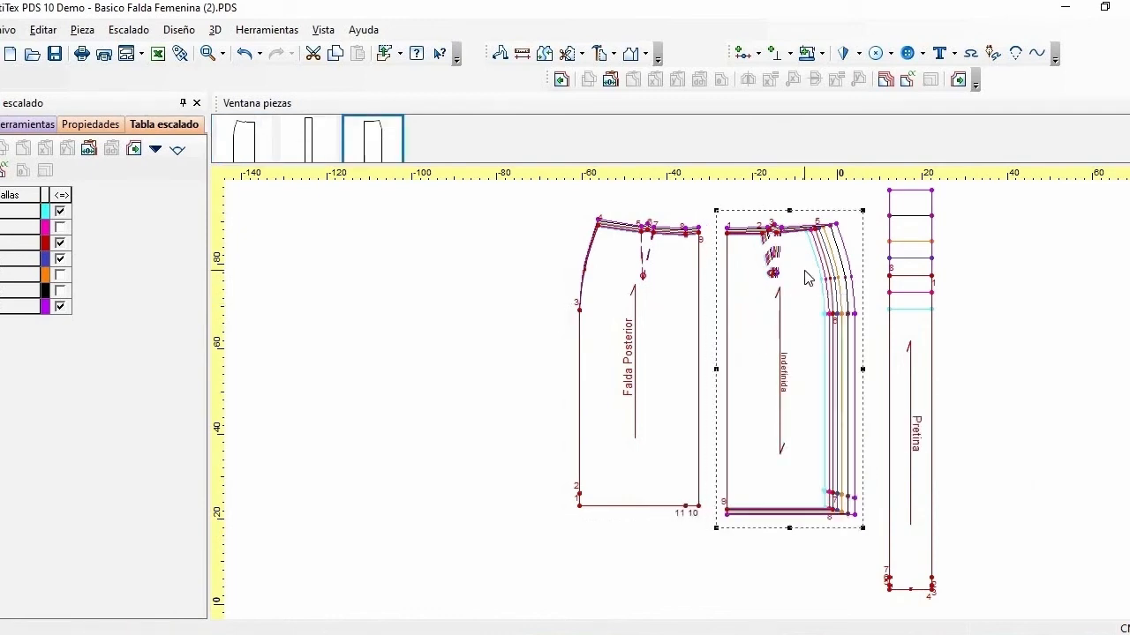
{"action": "right_click", "coordinate": [808, 279]}
{"action": "mouse_move", "coordinate": [840, 374]}
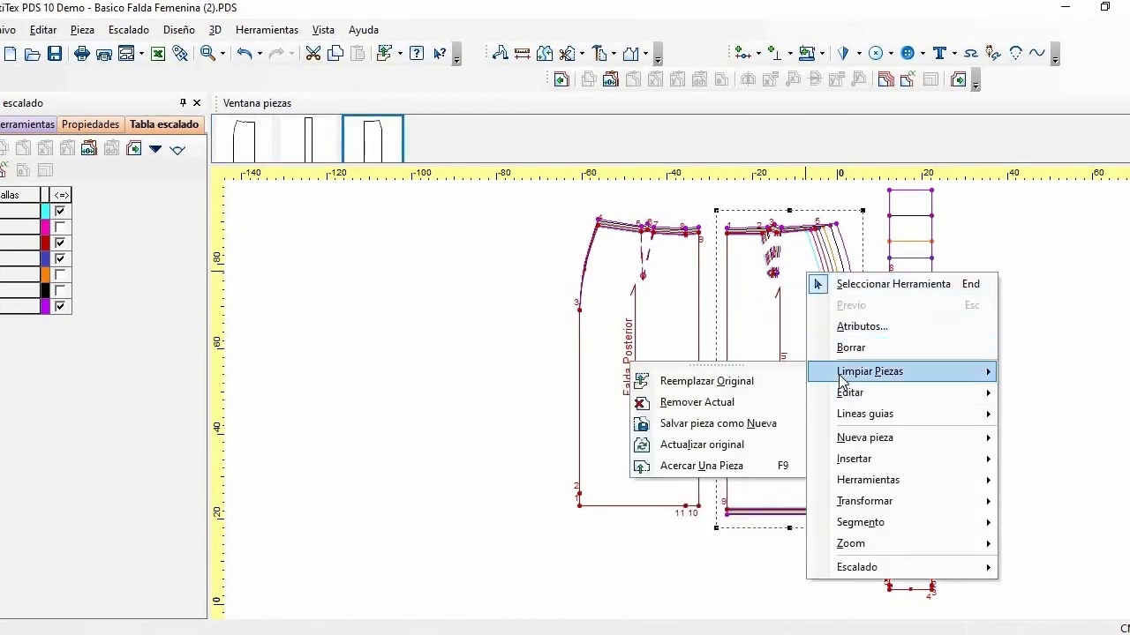
{"action": "left_click", "coordinate": [710, 445]}
{"action": "left_click", "coordinate": [922, 359]}
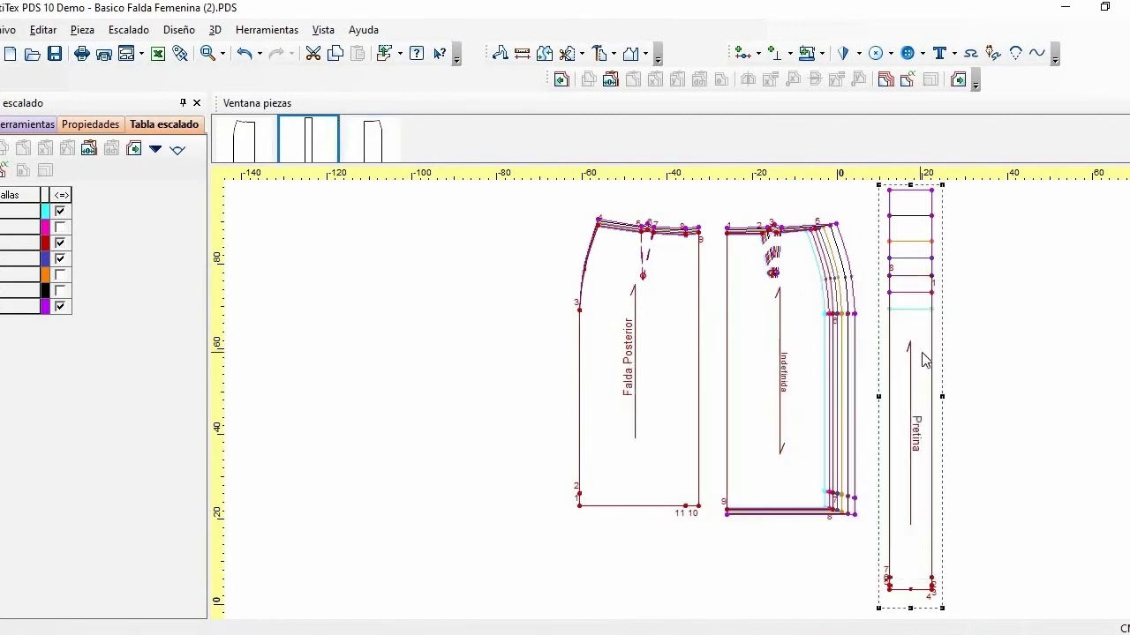
{"action": "right_click", "coordinate": [925, 359]}
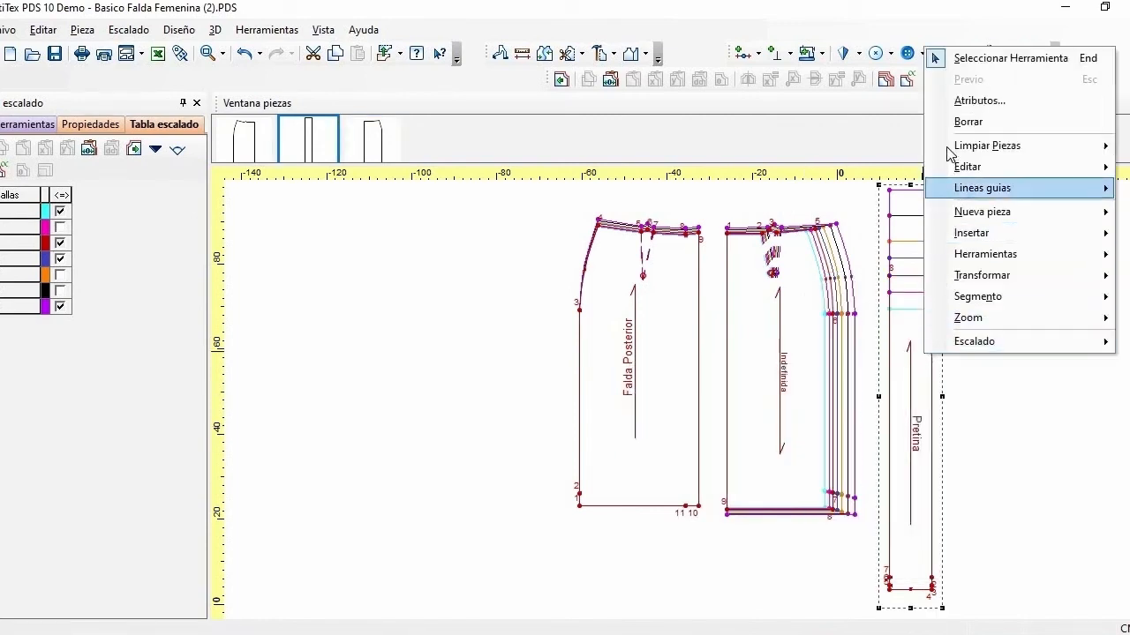
{"action": "mouse_move", "coordinate": [951, 146]}
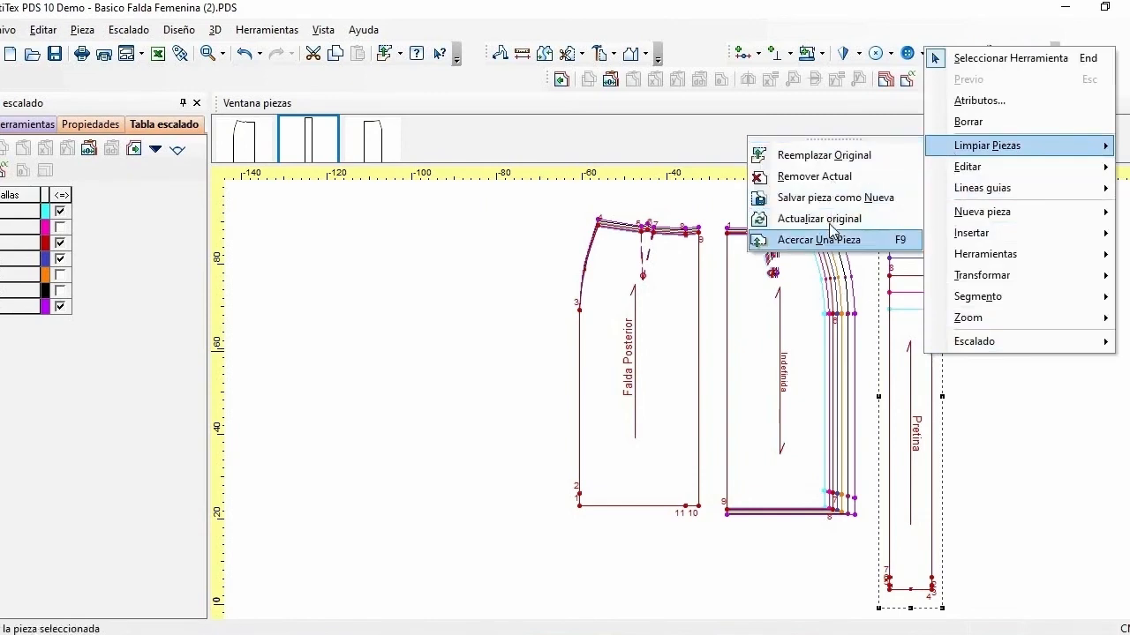
Remove Falda Posterior from the work area and move the graded skirt piece into its place
{"action": "left_click", "coordinate": [676, 353]}
{"action": "left_click", "coordinate": [676, 352]}
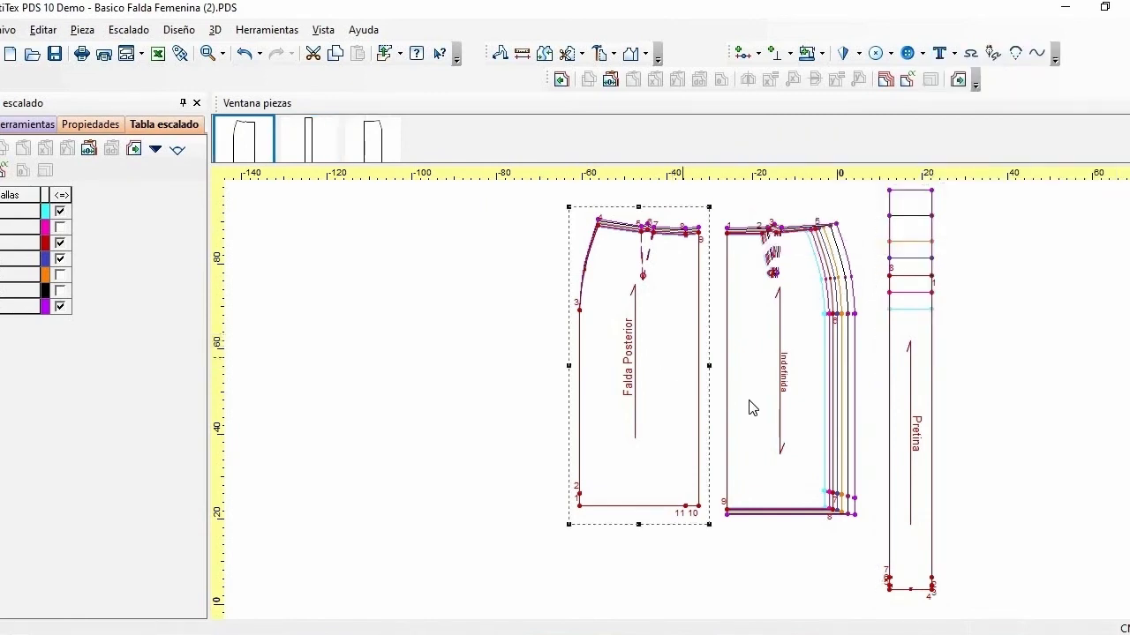
{"action": "key", "text": "Delete"}
{"action": "left_click_drag", "start_coordinate": [750, 288], "coordinate": [599, 323]}
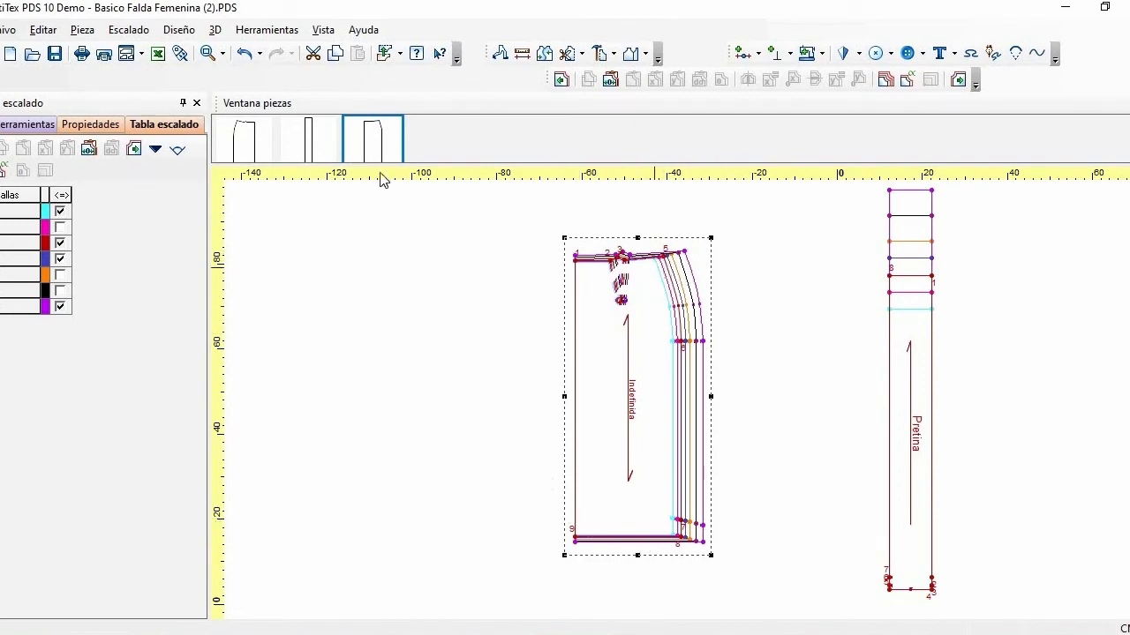
Mirror the half skirt piece across its straight centre edge, defining the mirror line from point 9 to point 1
{"action": "left_click", "coordinate": [13, 133]}
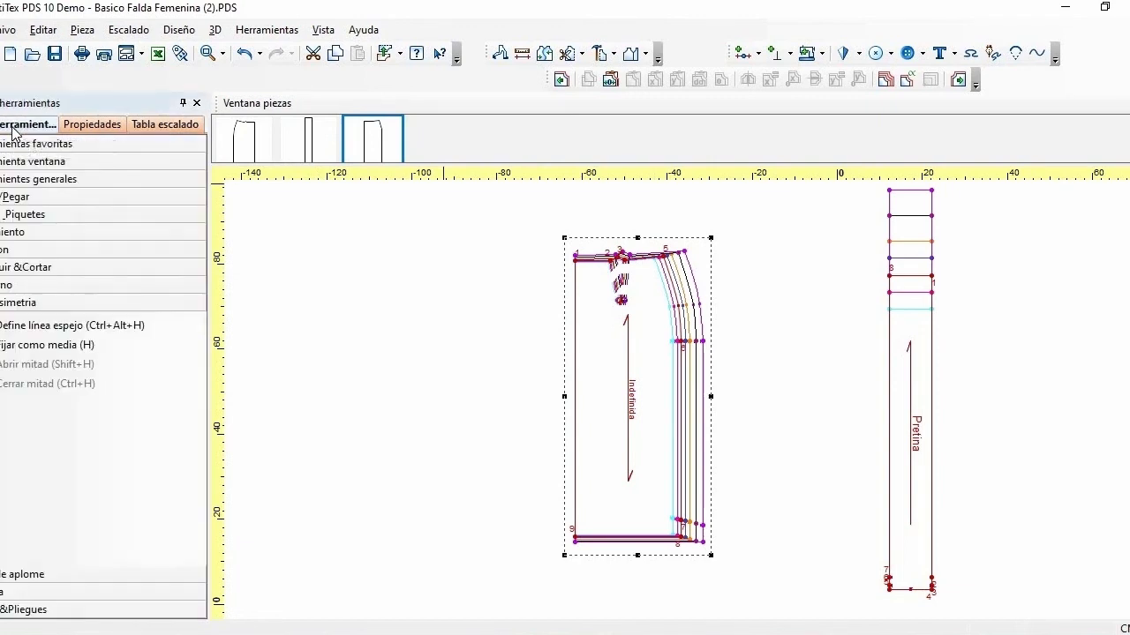
{"action": "left_click", "coordinate": [20, 327]}
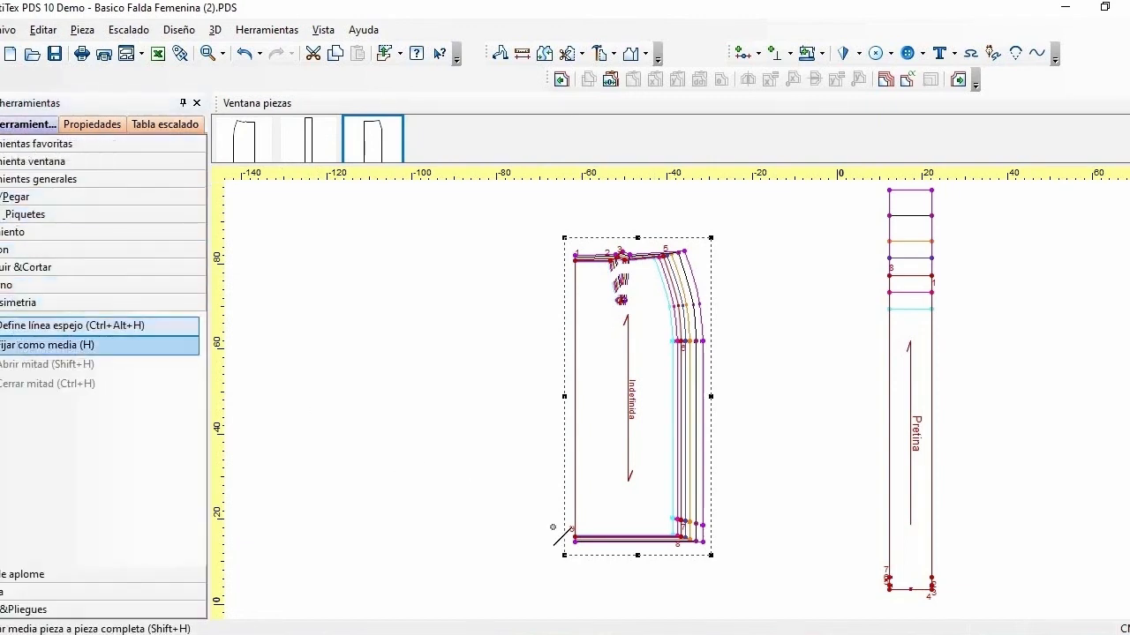
{"action": "left_click", "coordinate": [575, 537]}
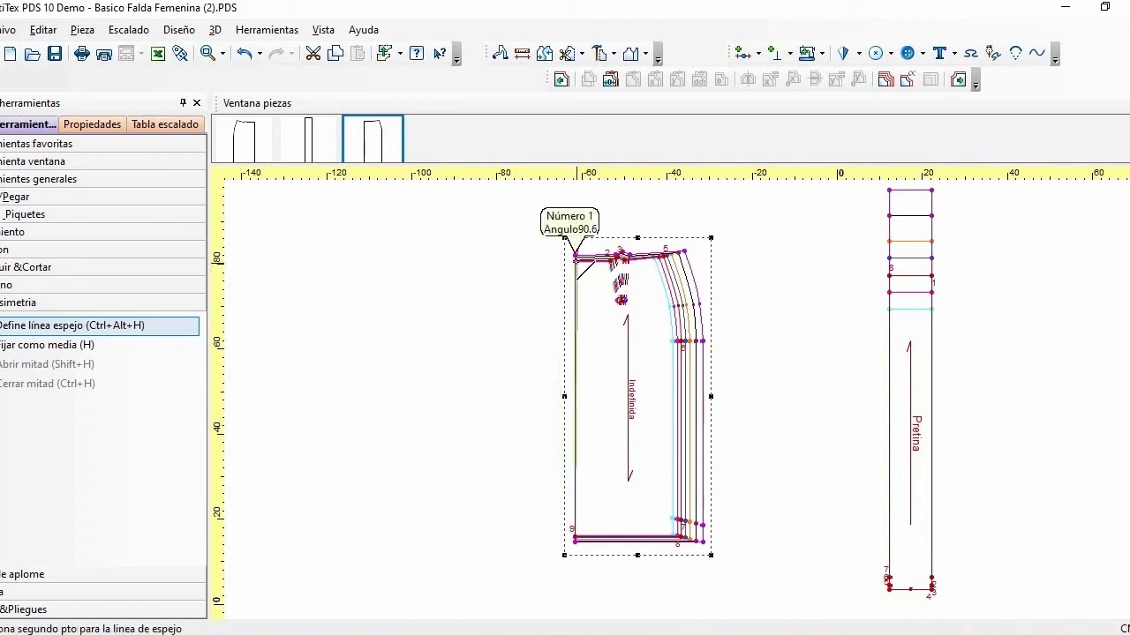
{"action": "left_click", "coordinate": [576, 261]}
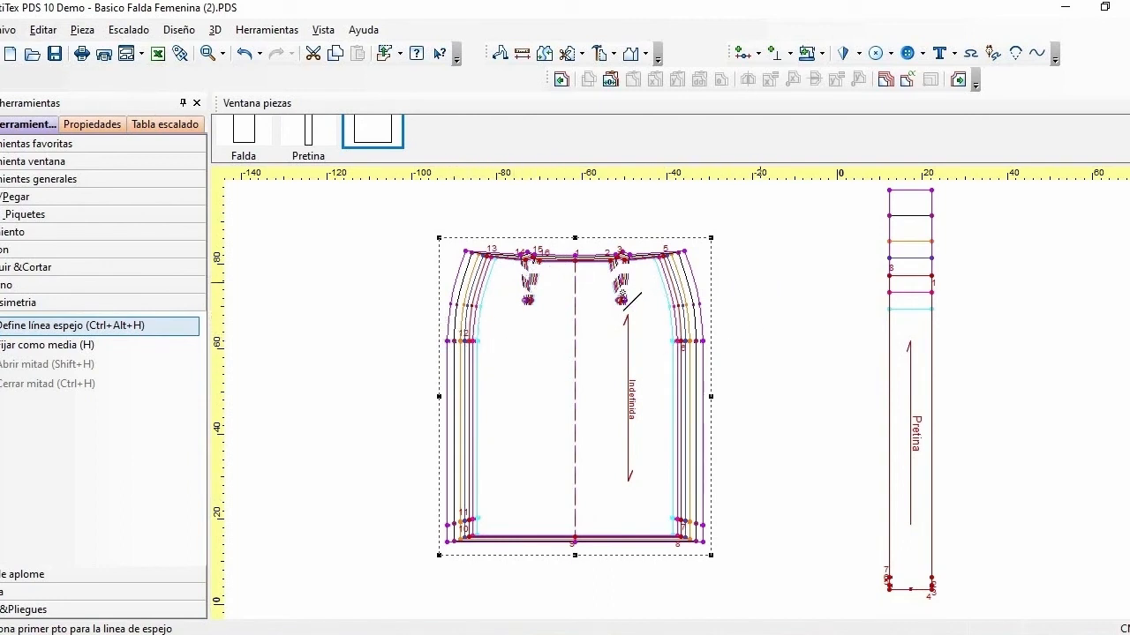
Update the original of the mirrored skirt piece and leave the mirror line tool
{"action": "right_click", "coordinate": [601, 310]}
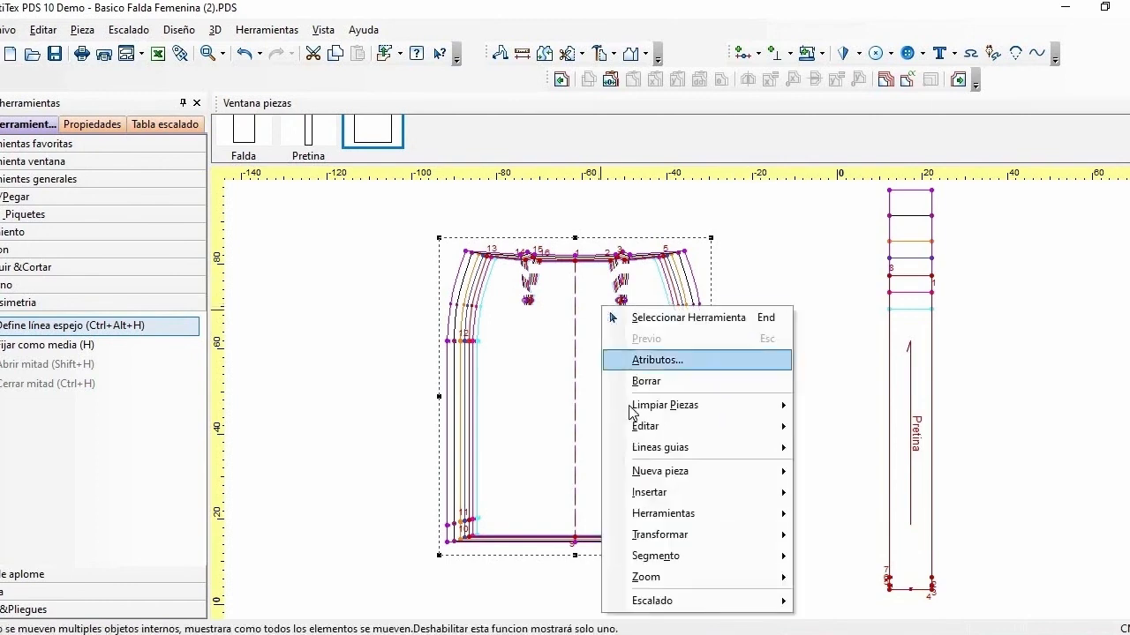
{"action": "mouse_move", "coordinate": [632, 412]}
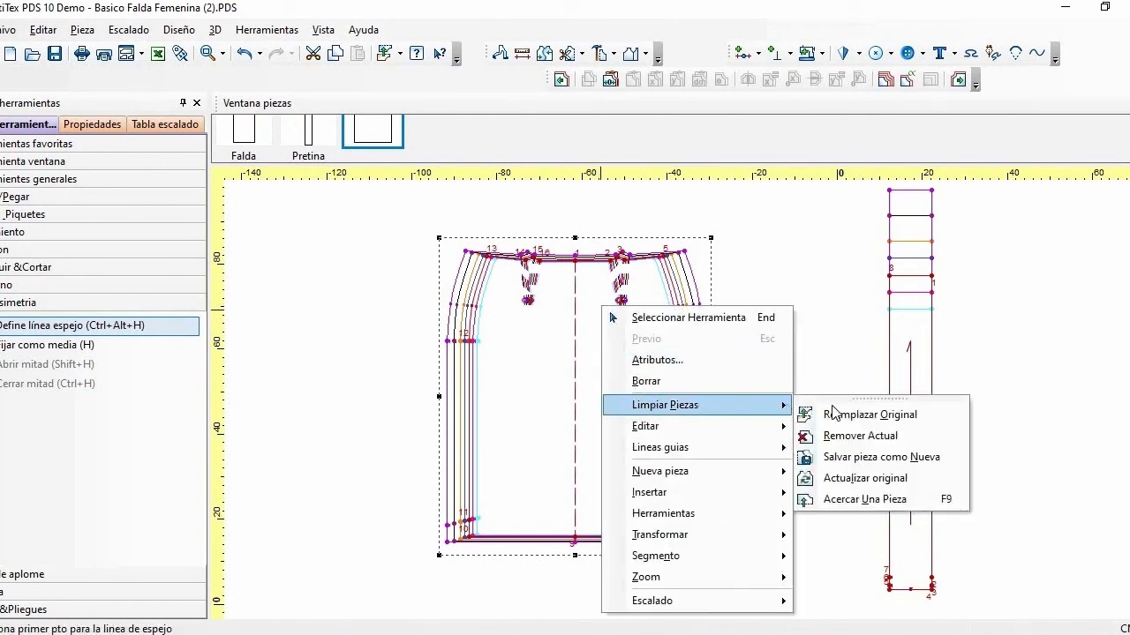
{"action": "left_click", "coordinate": [830, 479]}
{"action": "right_click", "coordinate": [758, 265]}
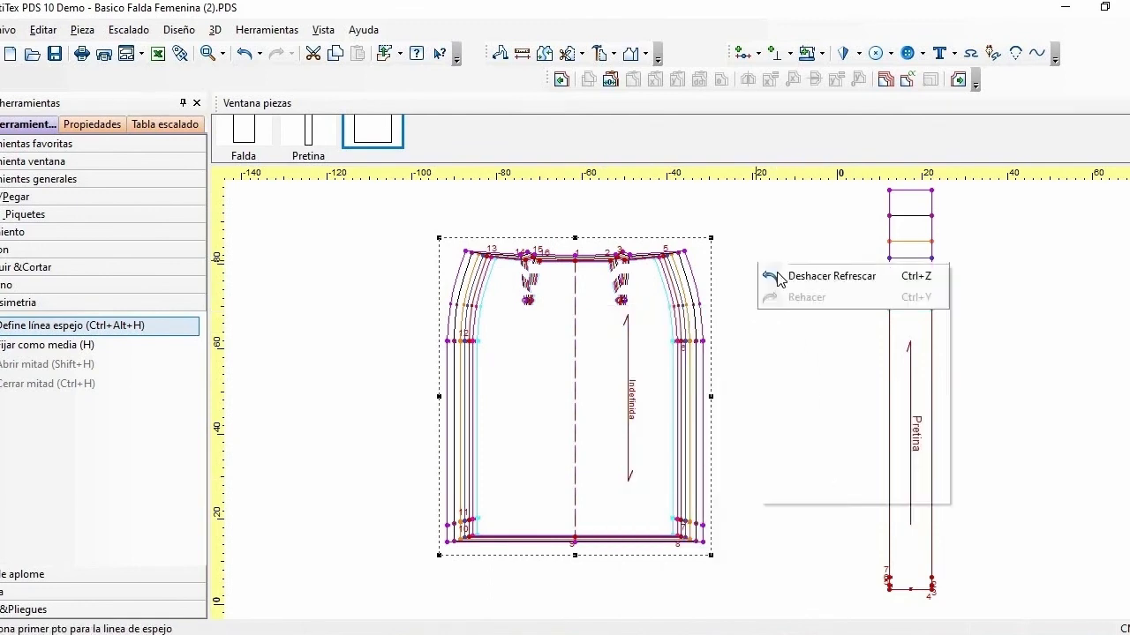
{"action": "left_click", "coordinate": [776, 273]}
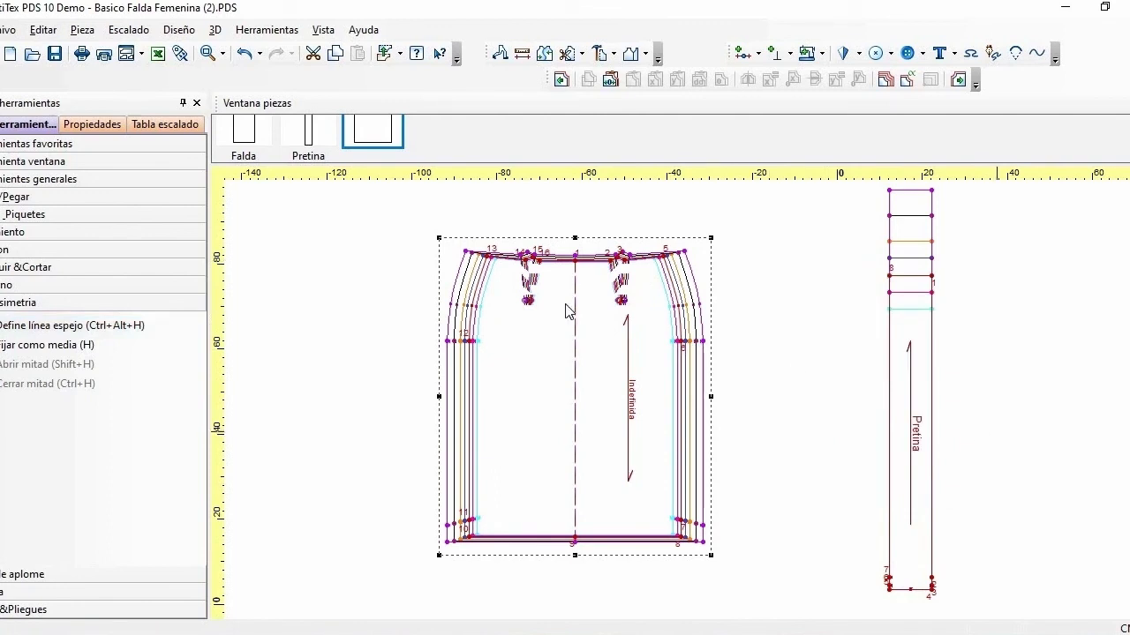
Convert the graded skirt's sizes 6, 8, 12, 14, 16 and 18 into separate ungraded pieces with Tallas a piezas
{"action": "left_click", "coordinate": [151, 130]}
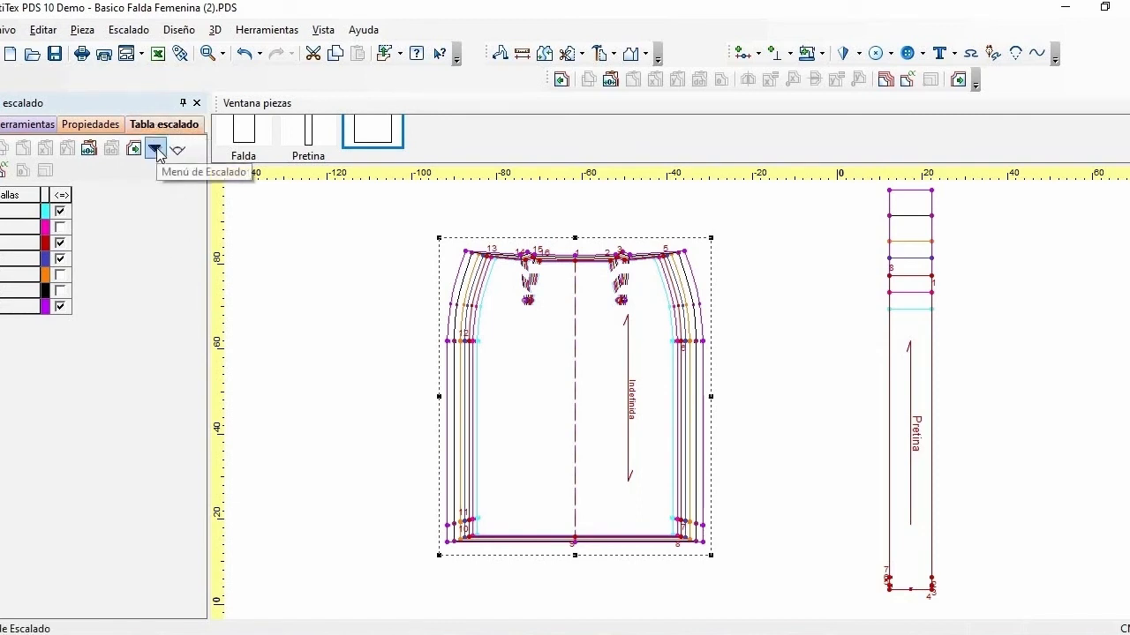
{"action": "left_click", "coordinate": [157, 150]}
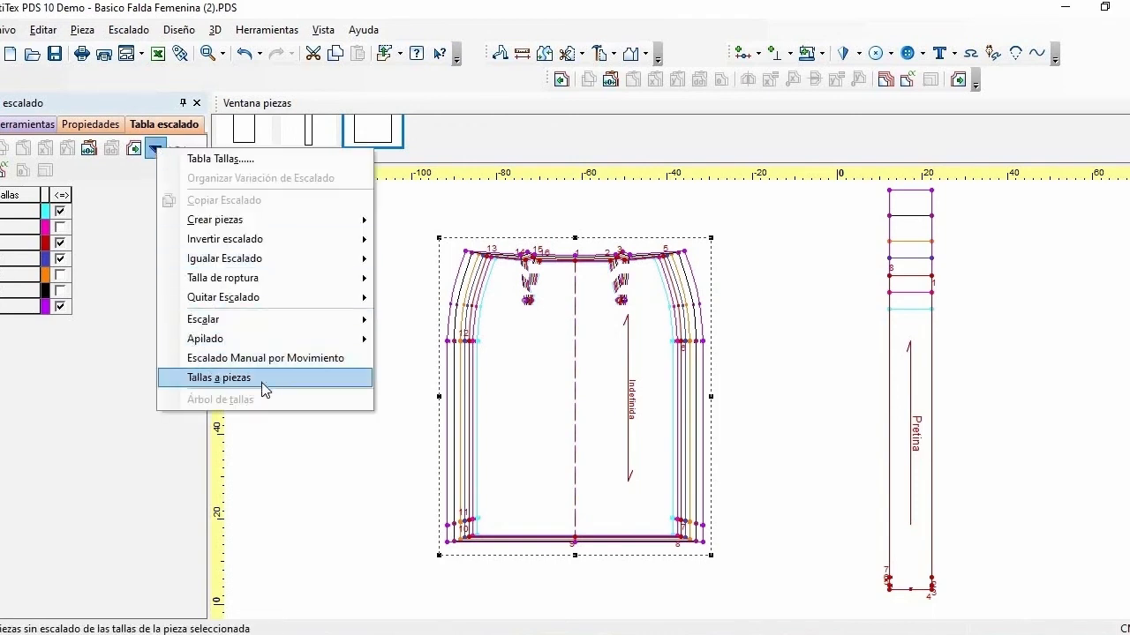
{"action": "left_click", "coordinate": [219, 379]}
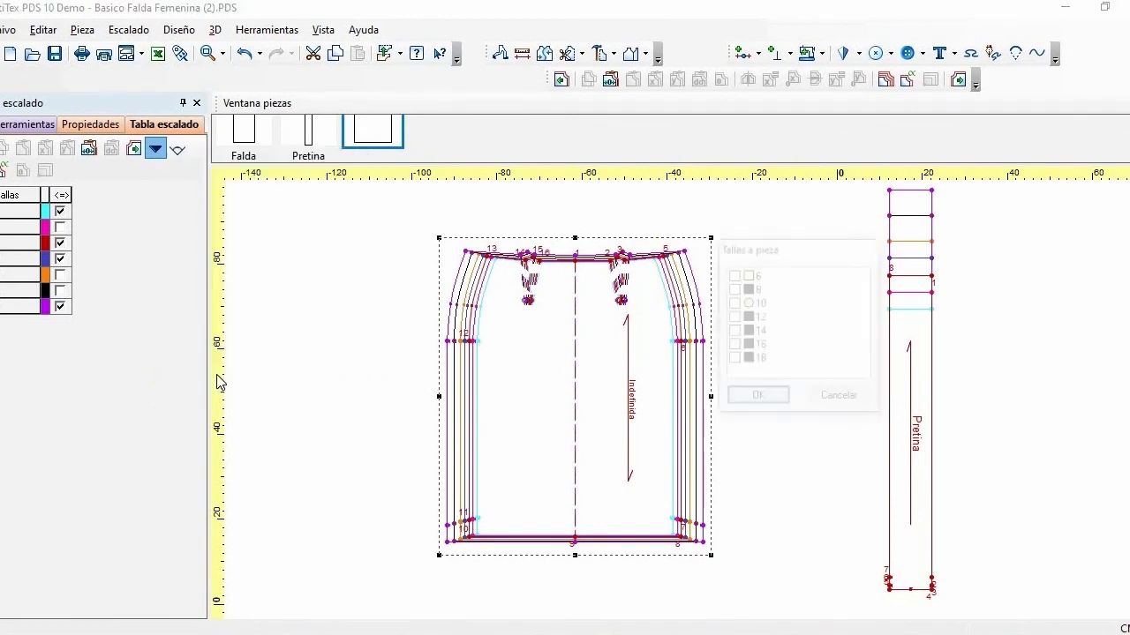
{"action": "left_click_drag", "start_coordinate": [835, 254], "coordinate": [322, 189]}
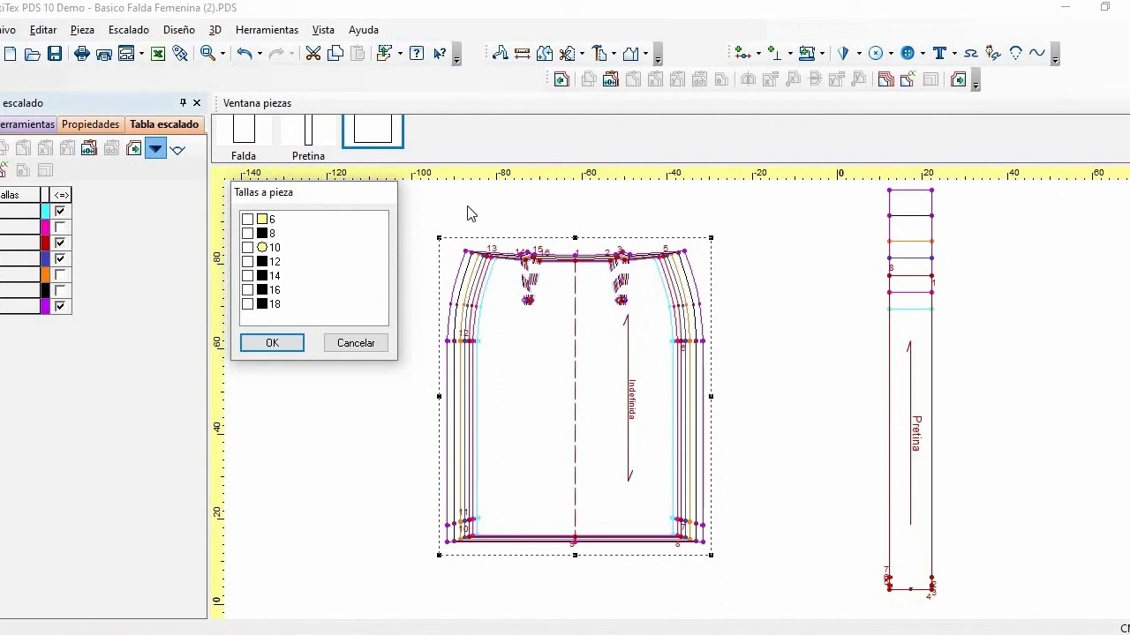
{"action": "left_click", "coordinate": [248, 219]}
{"action": "left_click", "coordinate": [248, 234]}
{"action": "left_click", "coordinate": [249, 276]}
{"action": "left_click", "coordinate": [248, 290]}
{"action": "left_click", "coordinate": [248, 305]}
{"action": "left_click", "coordinate": [273, 343]}
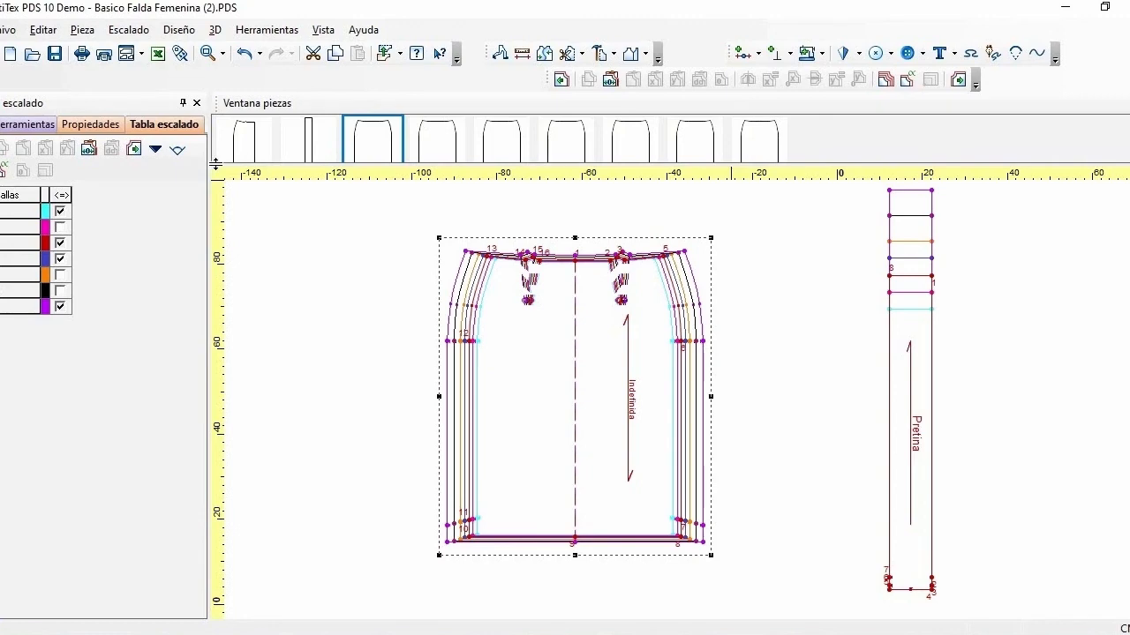
Enlarge the pieces window and place the size 6, 8, 12, 14, 16 and 18 skirt pieces in the work area
{"action": "left_click_drag", "start_coordinate": [212, 164], "coordinate": [211, 199]}
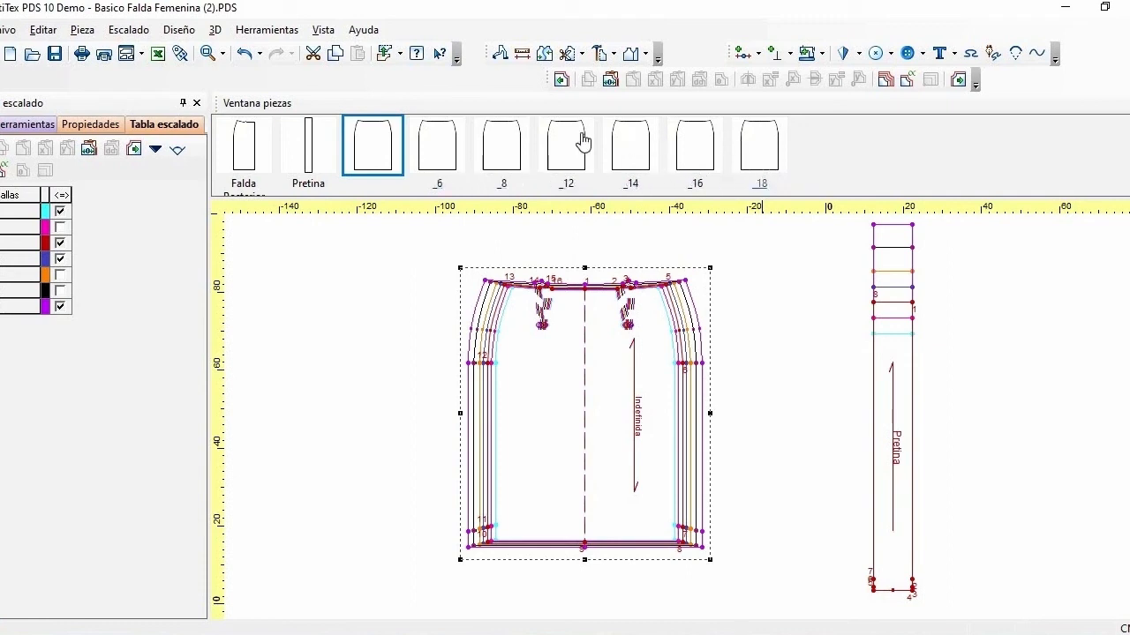
{"action": "left_click", "coordinate": [431, 150]}
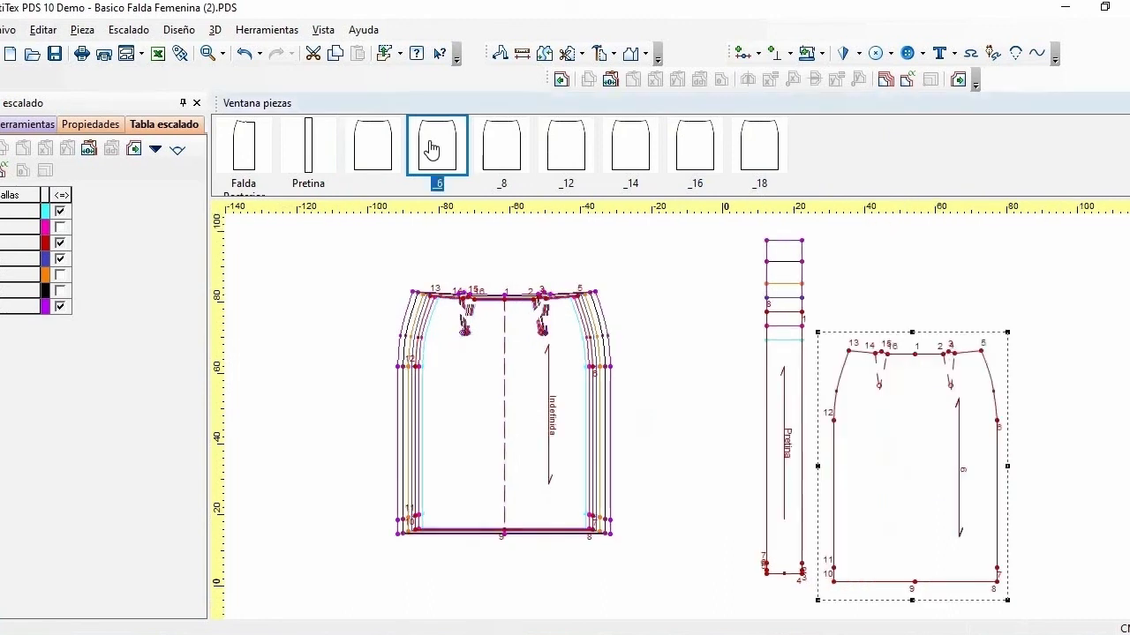
{"action": "left_click", "coordinate": [504, 153]}
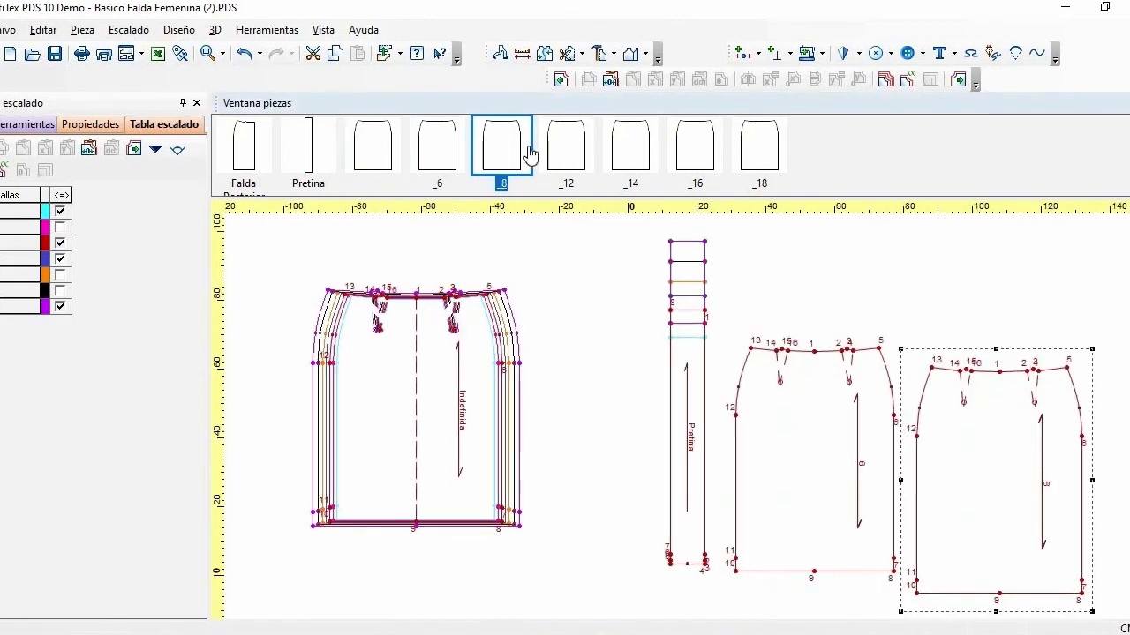
{"action": "left_click", "coordinate": [564, 157]}
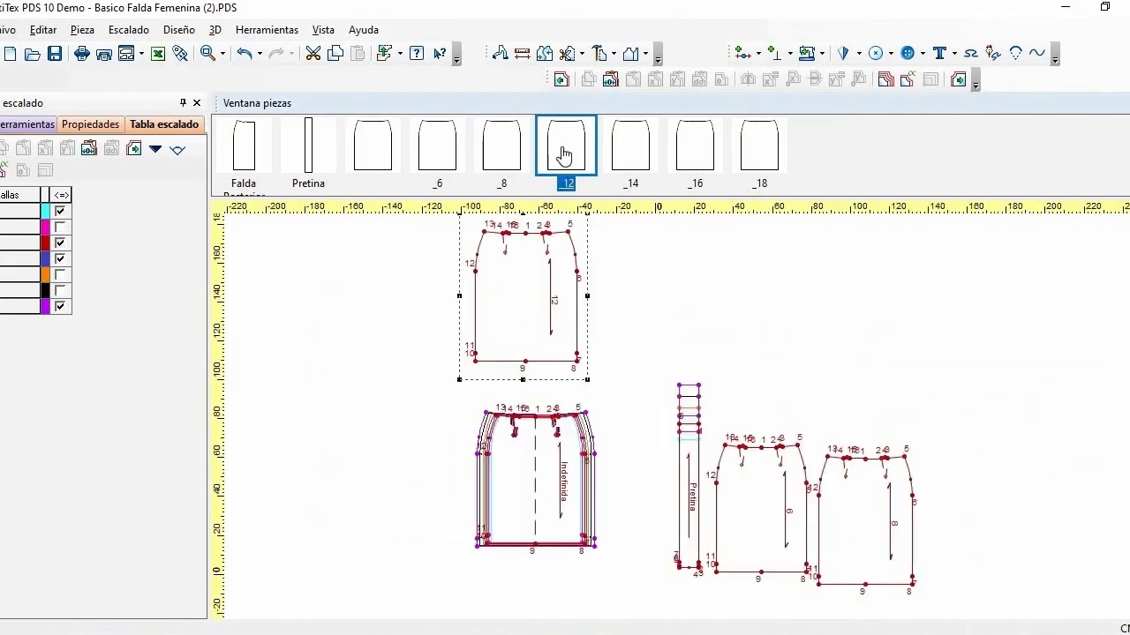
{"action": "left_click", "coordinate": [632, 157]}
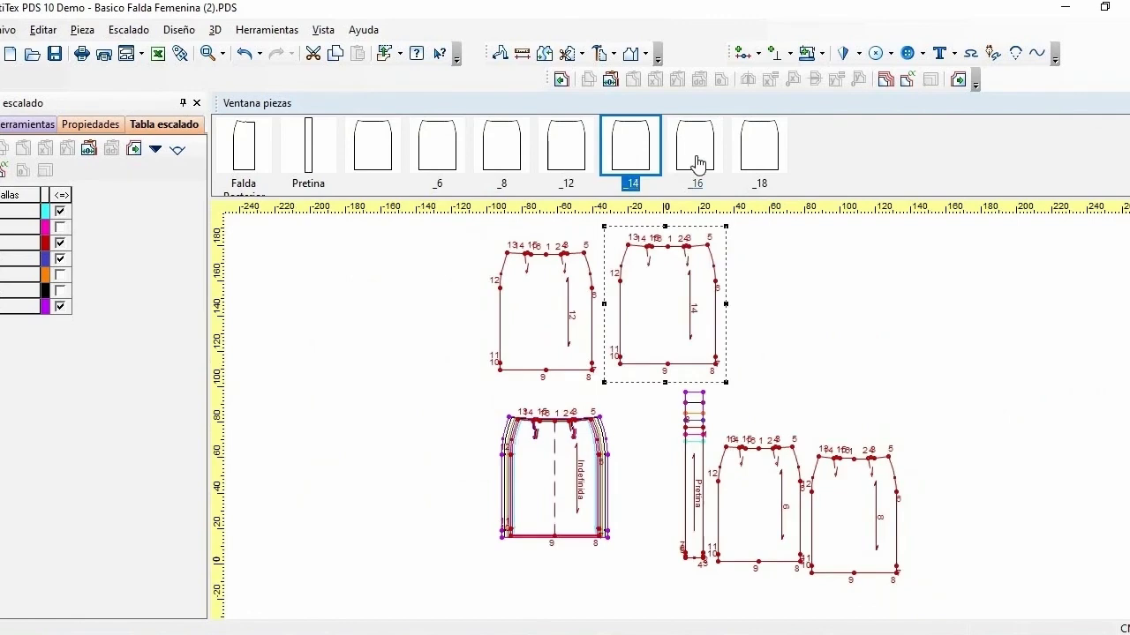
{"action": "left_click", "coordinate": [696, 159]}
{"action": "left_click", "coordinate": [759, 187]}
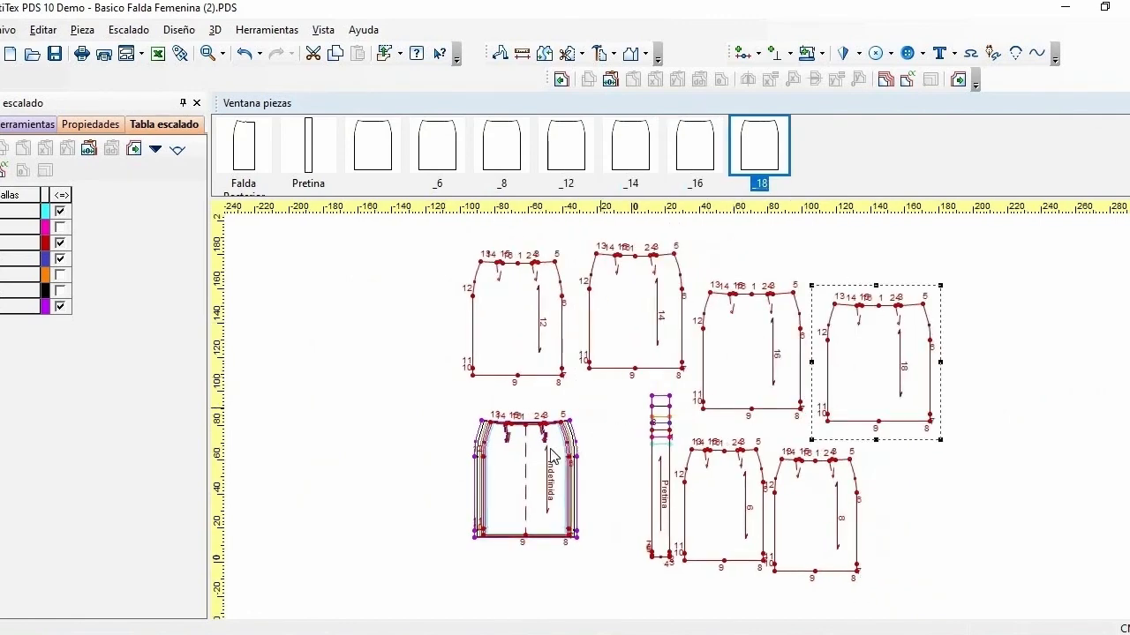
Line up the graded skirt and the size 12, 14 and 16 pieces in a row across the work area
{"action": "left_click", "coordinate": [477, 432]}
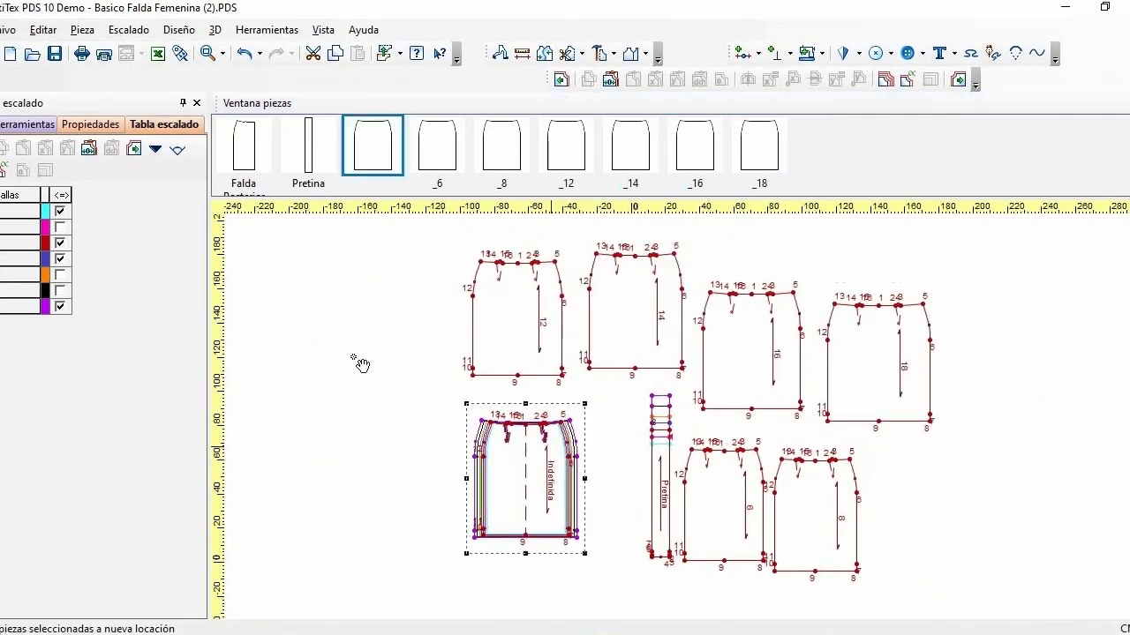
{"action": "left_click", "coordinate": [316, 255]}
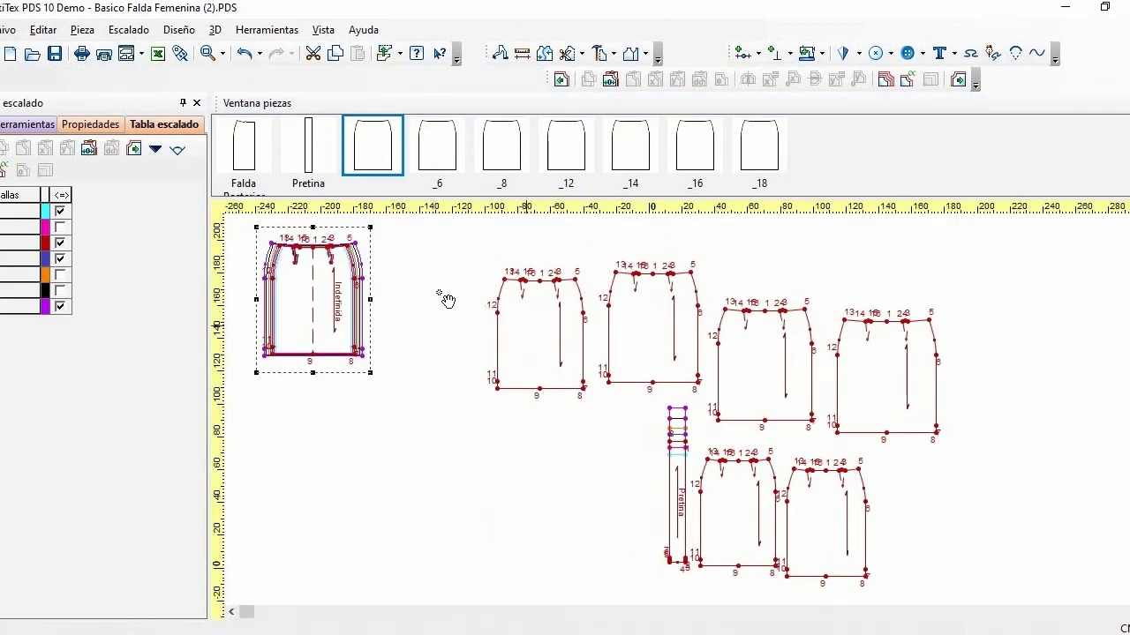
{"action": "left_click", "coordinate": [488, 269]}
{"action": "left_click", "coordinate": [392, 300]}
{"action": "left_click", "coordinate": [635, 322]}
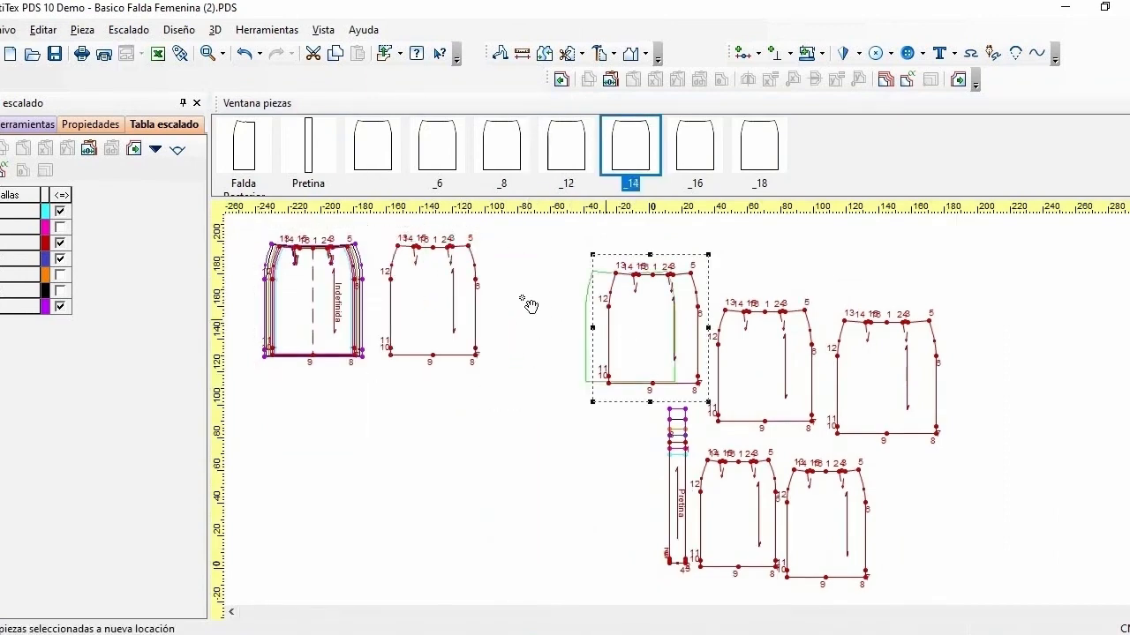
{"action": "left_click", "coordinate": [528, 299]}
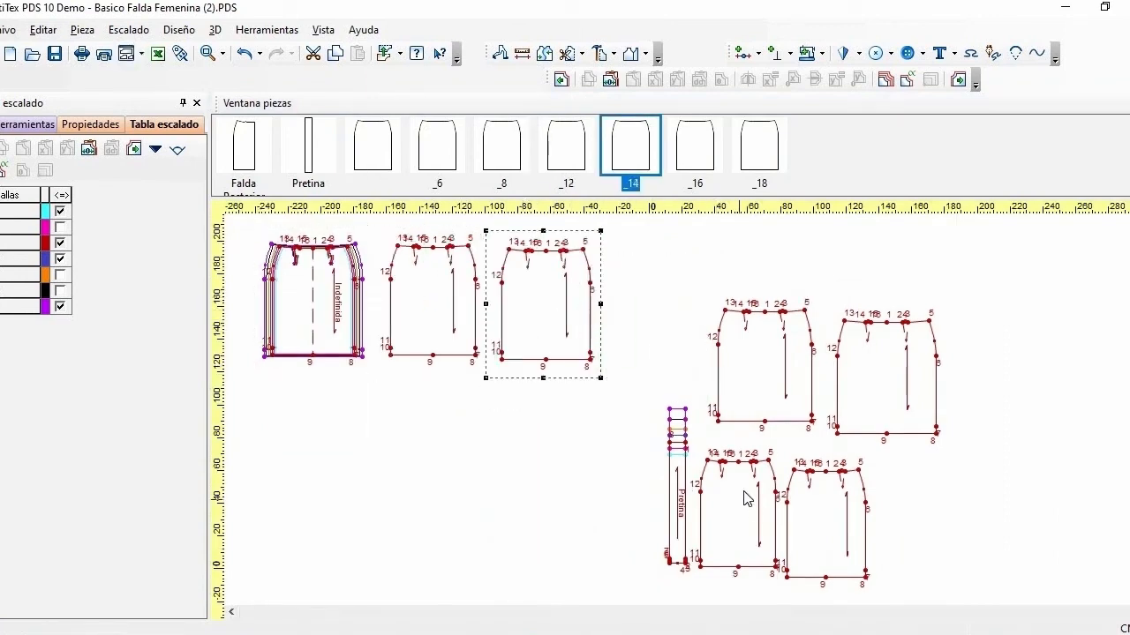
{"action": "left_click", "coordinate": [756, 336]}
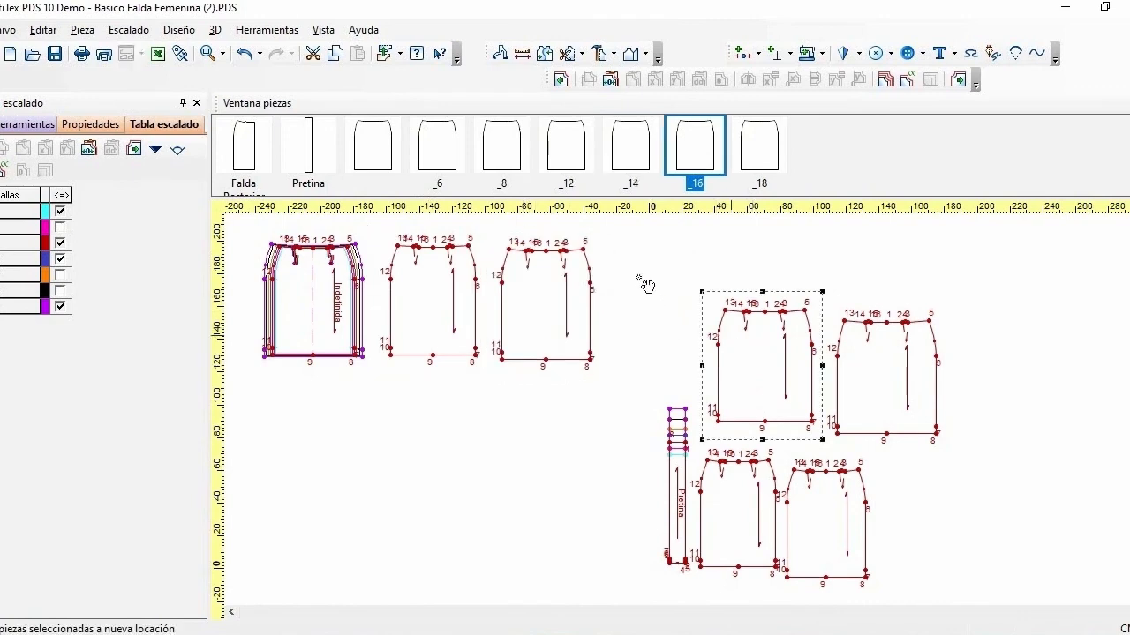
{"action": "left_click", "coordinate": [649, 265]}
Extend the row with the size 18, 8 and 6 skirt pieces and the Pretina at its end
{"action": "left_click", "coordinate": [853, 367]}
{"action": "left_click", "coordinate": [744, 293]}
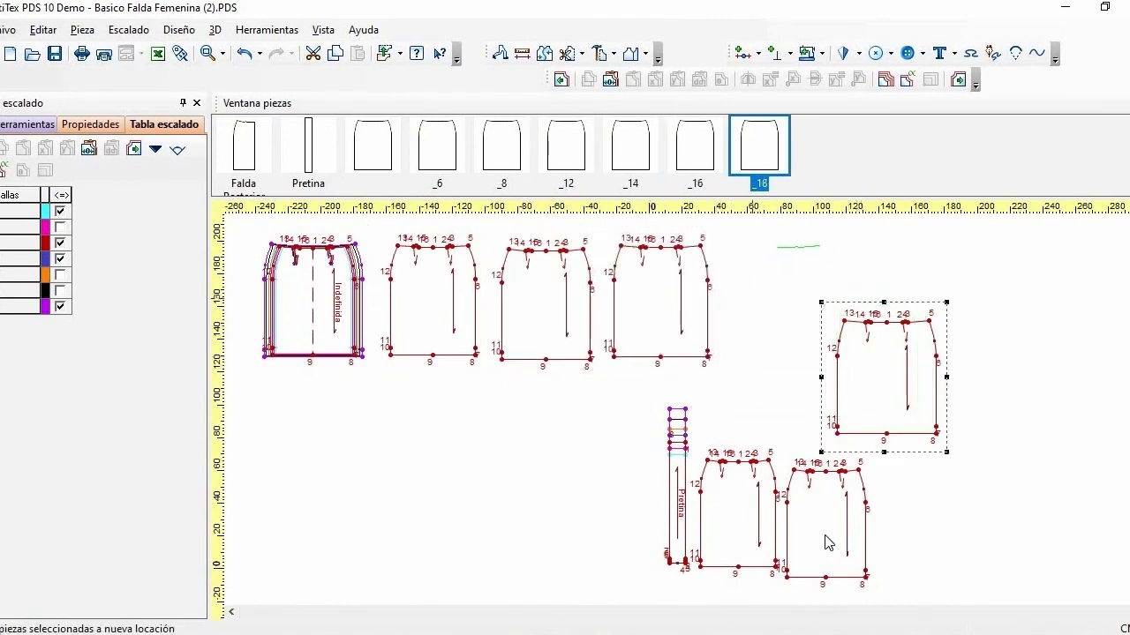
{"action": "left_click", "coordinate": [854, 509]}
{"action": "left_click", "coordinate": [880, 309]}
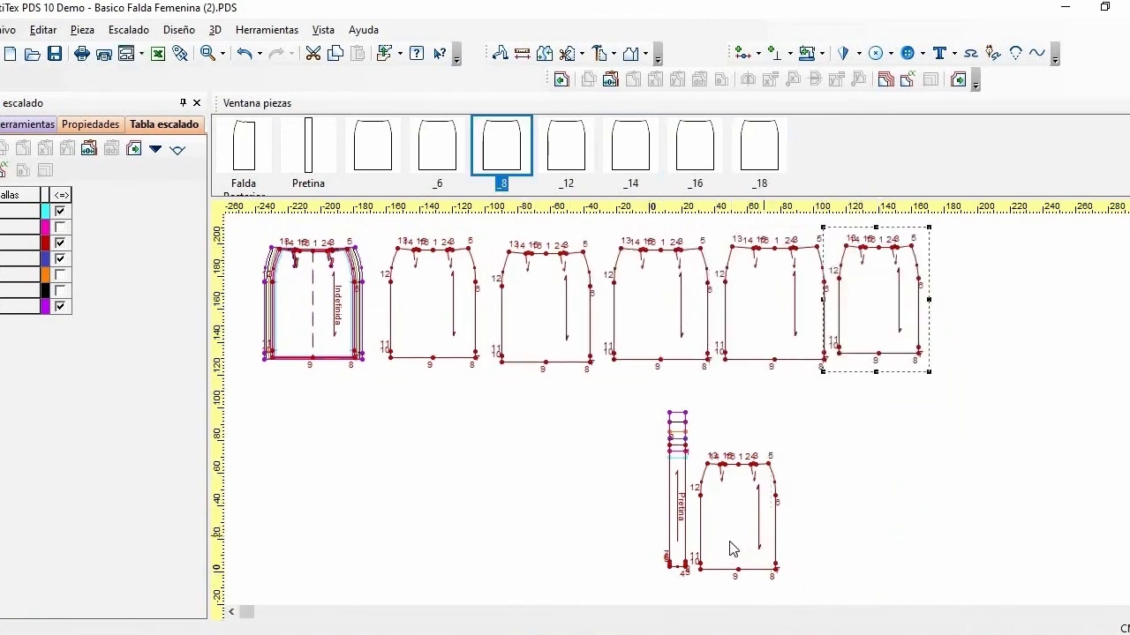
{"action": "left_click", "coordinate": [735, 495]}
{"action": "left_click", "coordinate": [976, 271]}
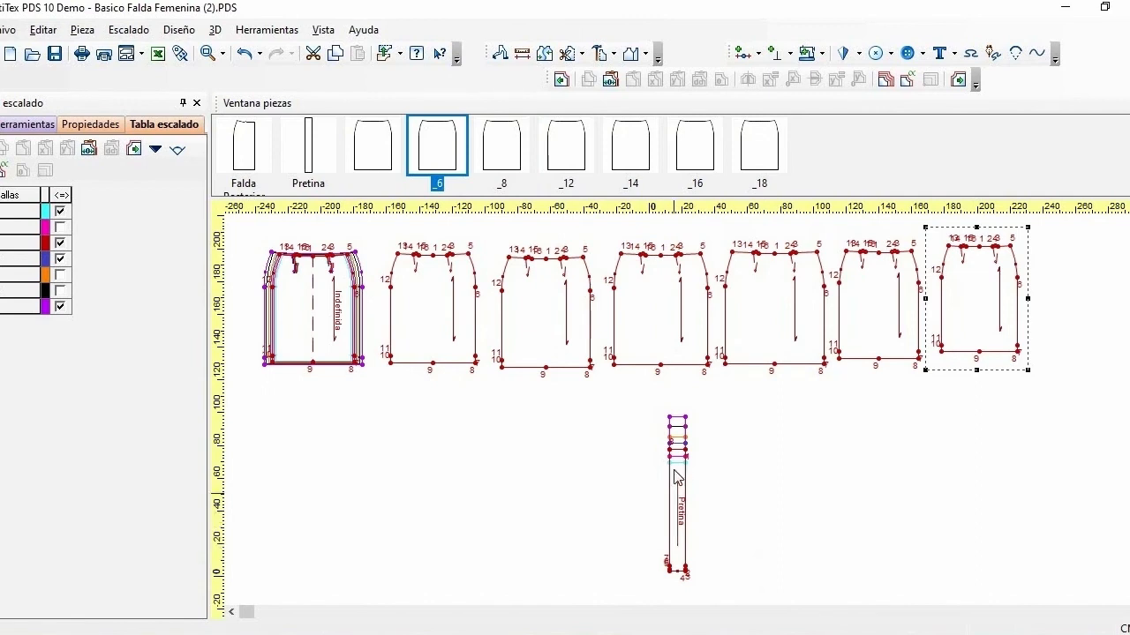
{"action": "left_click", "coordinate": [677, 476]}
{"action": "left_click", "coordinate": [1008, 338]}
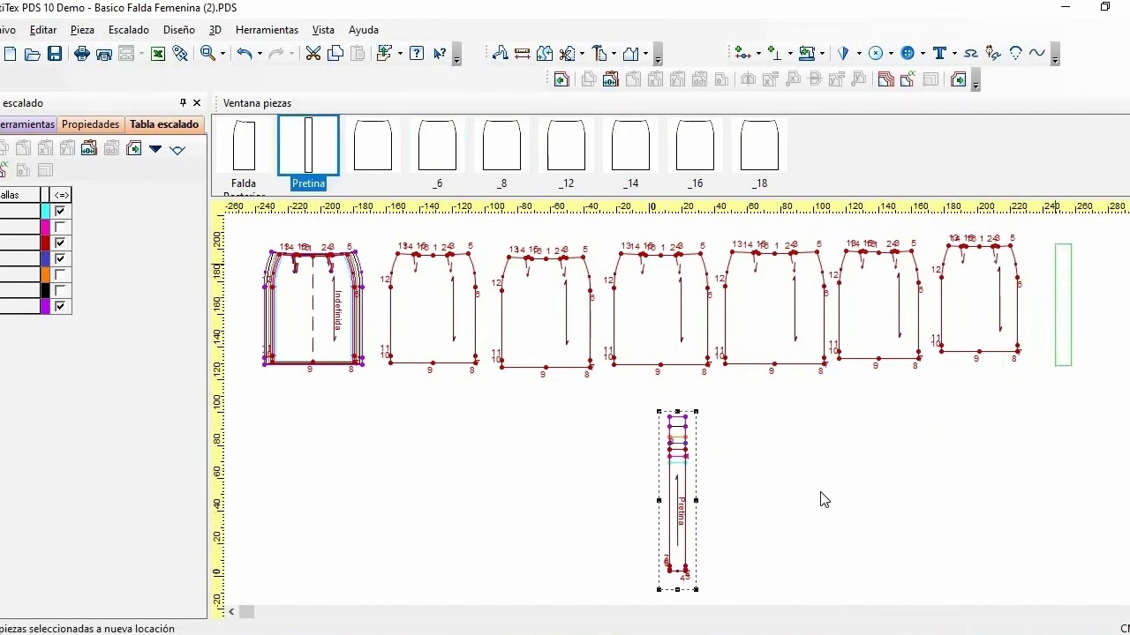
{"action": "scroll", "coordinate": [821, 491], "scroll_direction": "up", "scroll_amount": 1}
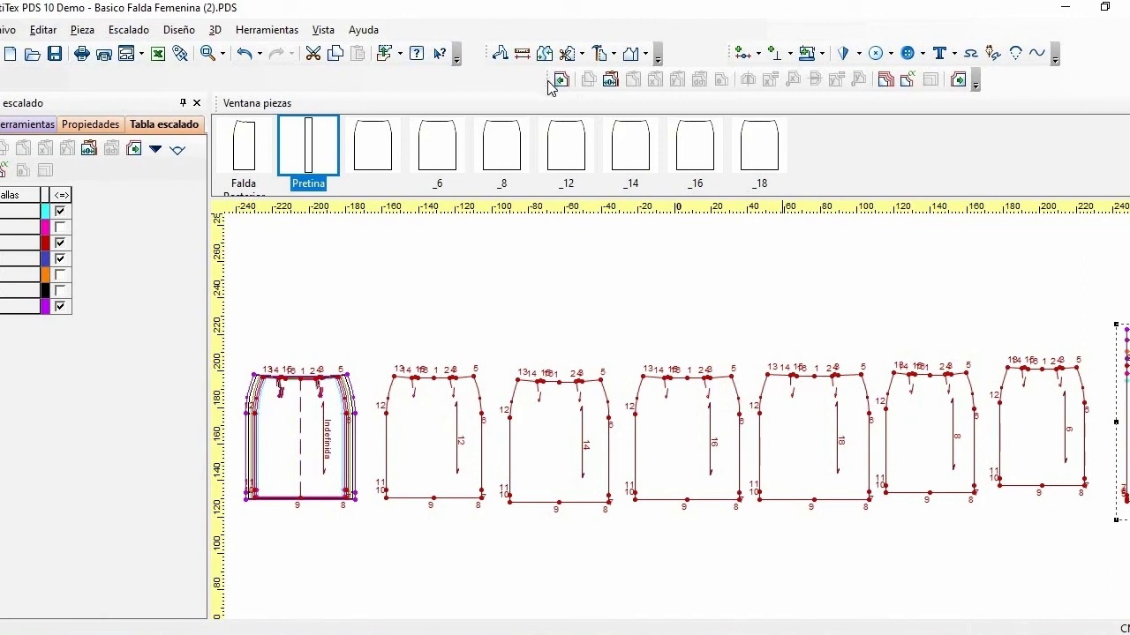
Float the Escalado toolbar over the work area and review the available grading and view commands
{"action": "left_click_drag", "start_coordinate": [549, 85], "coordinate": [427, 267]}
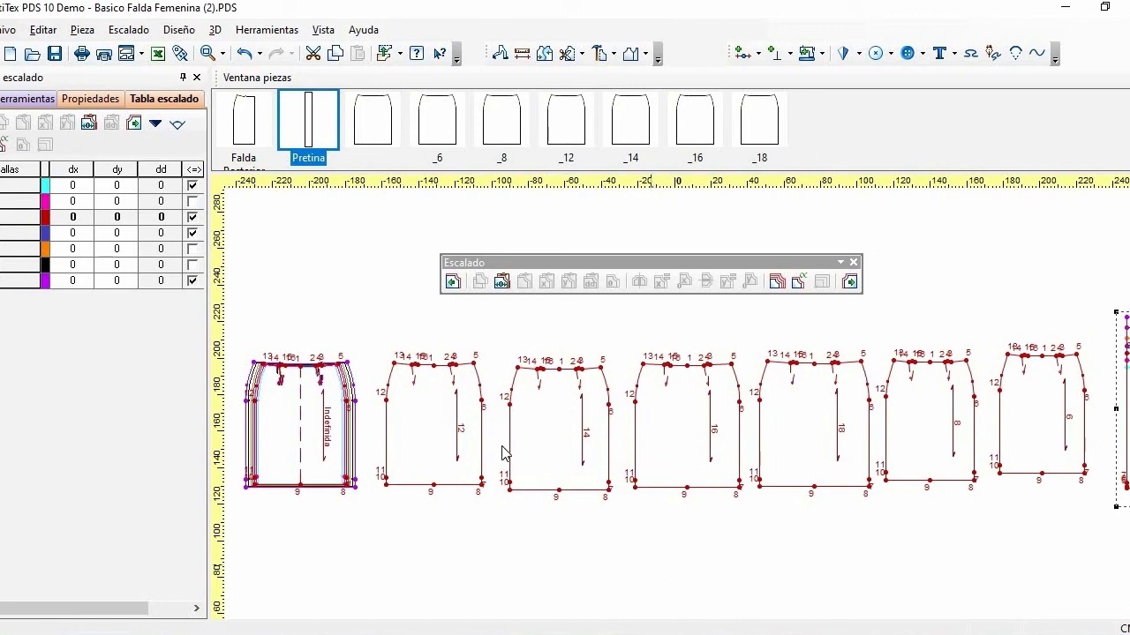
{"action": "left_click", "coordinate": [130, 34]}
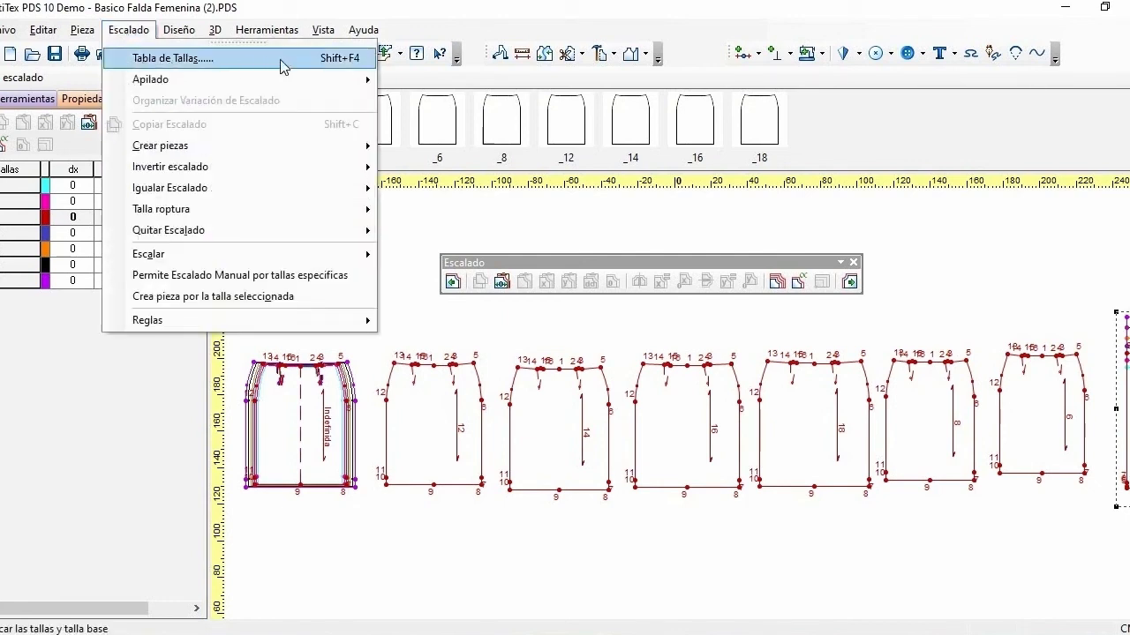
{"action": "left_click", "coordinate": [323, 30]}
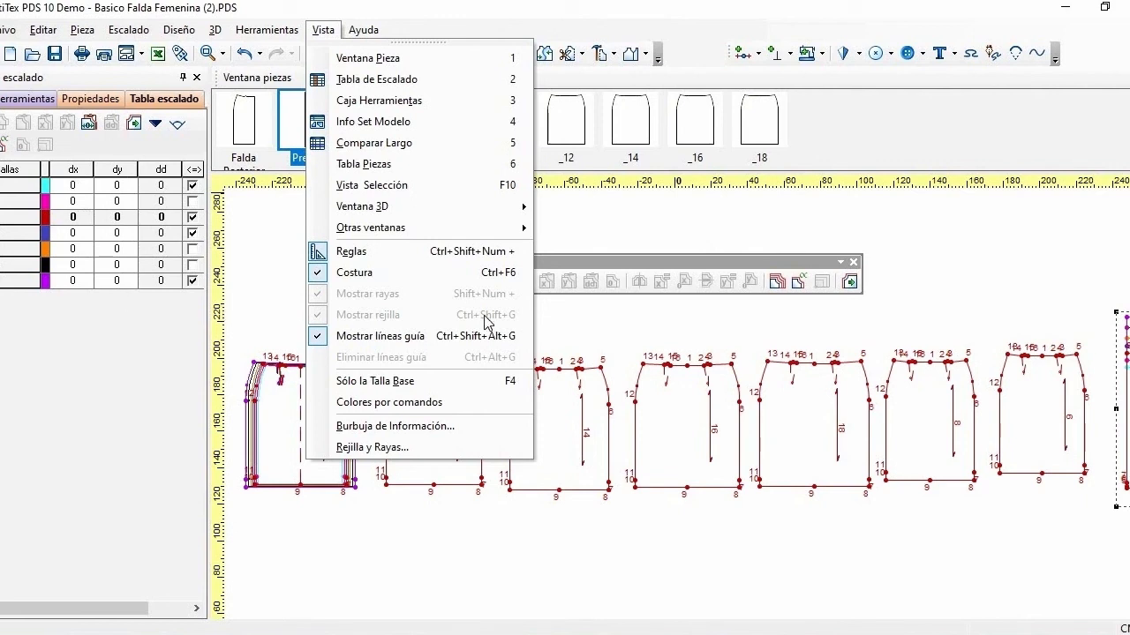
{"action": "left_click", "coordinate": [715, 327]}
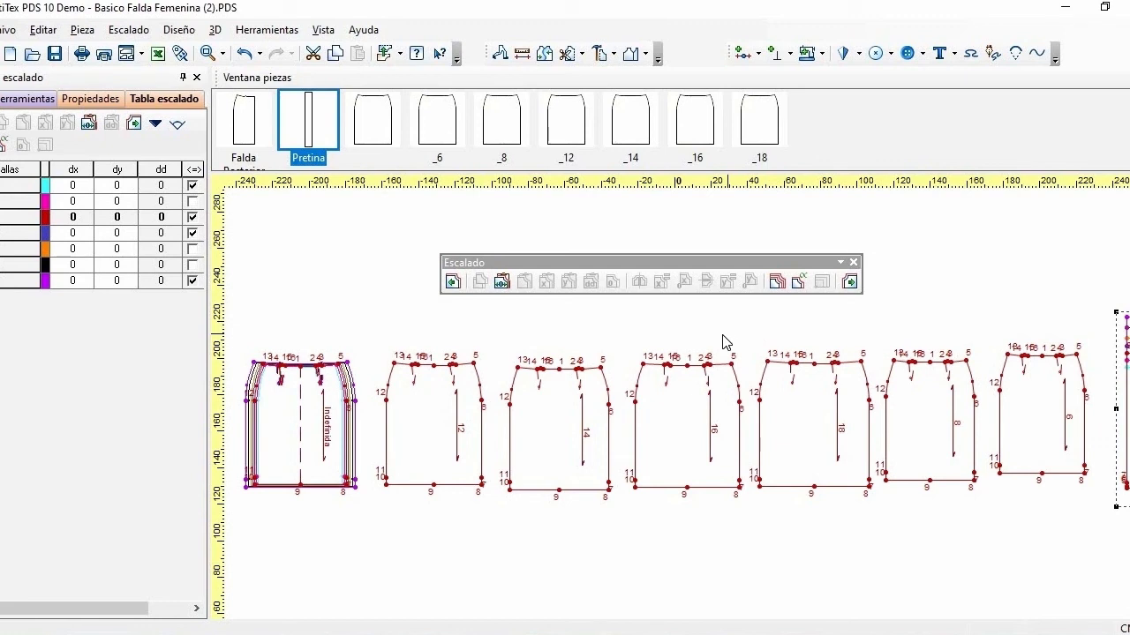
{"action": "left_click", "coordinate": [158, 125]}
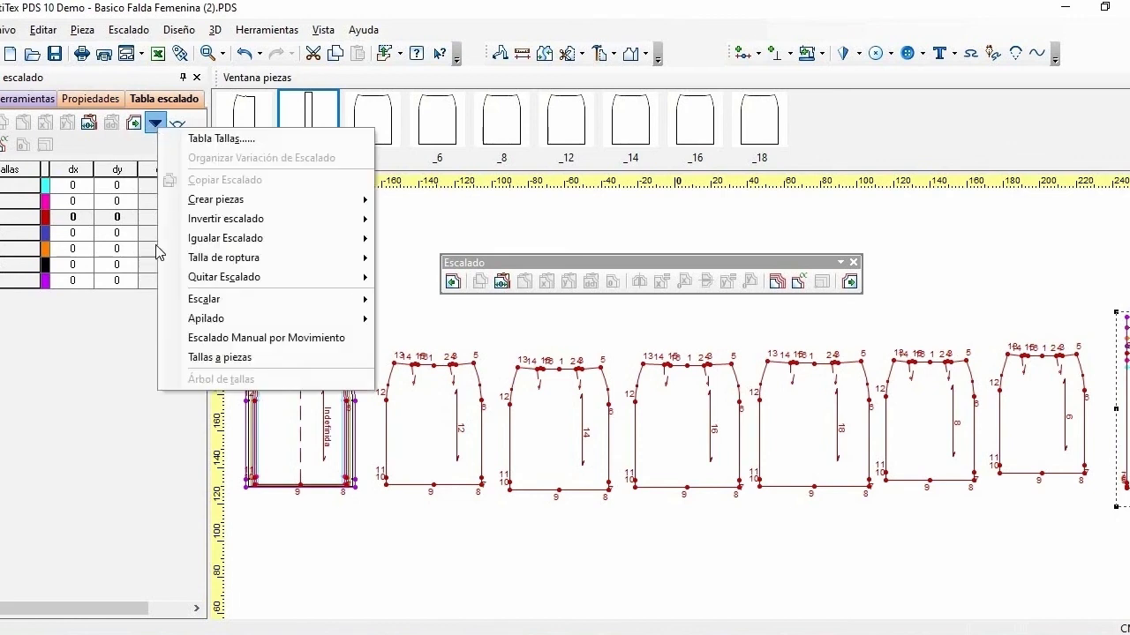